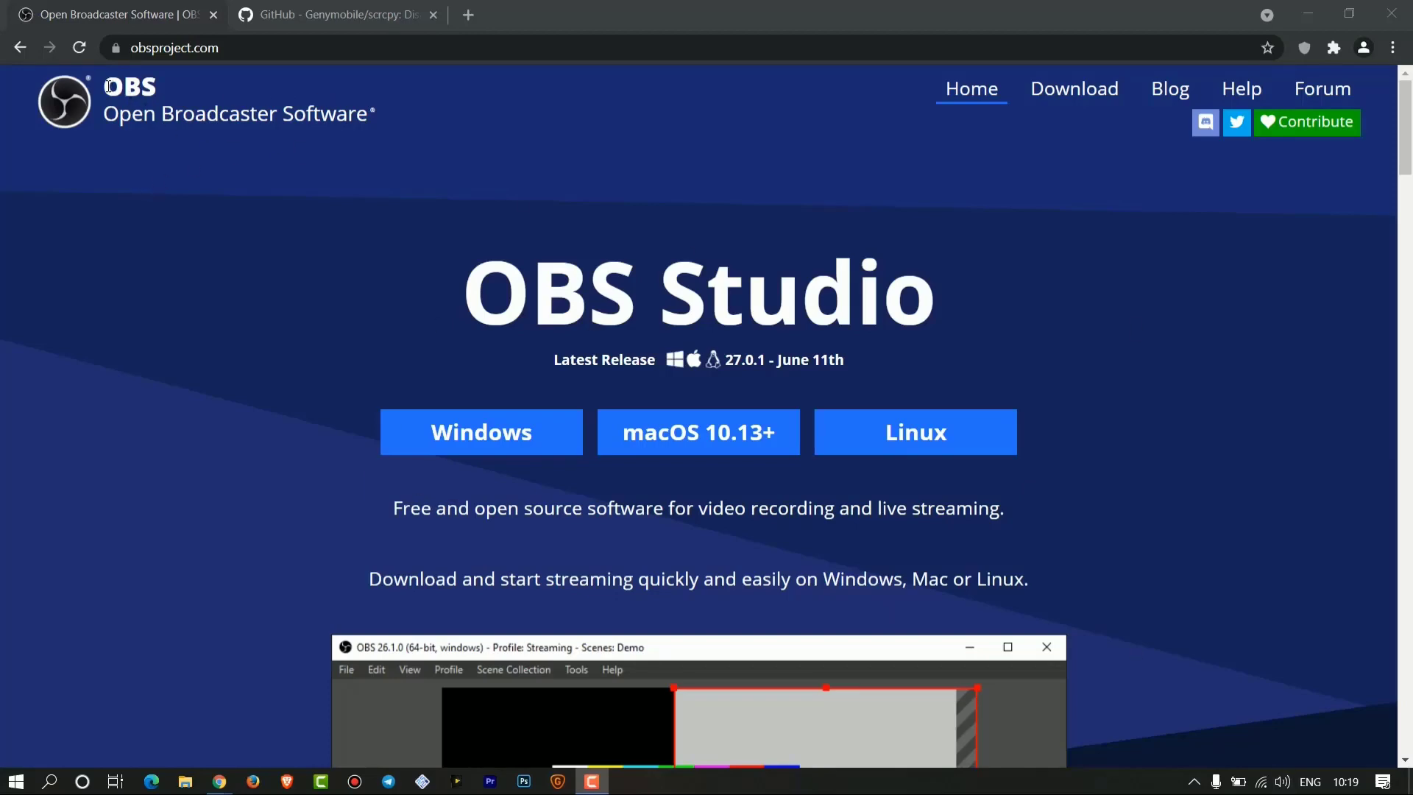
# Step: Examine the OBS Studio homepage, including its product description and the preview of the program window
pyautogui.moveTo(109, 87); pyautogui.dragTo(381, 127)
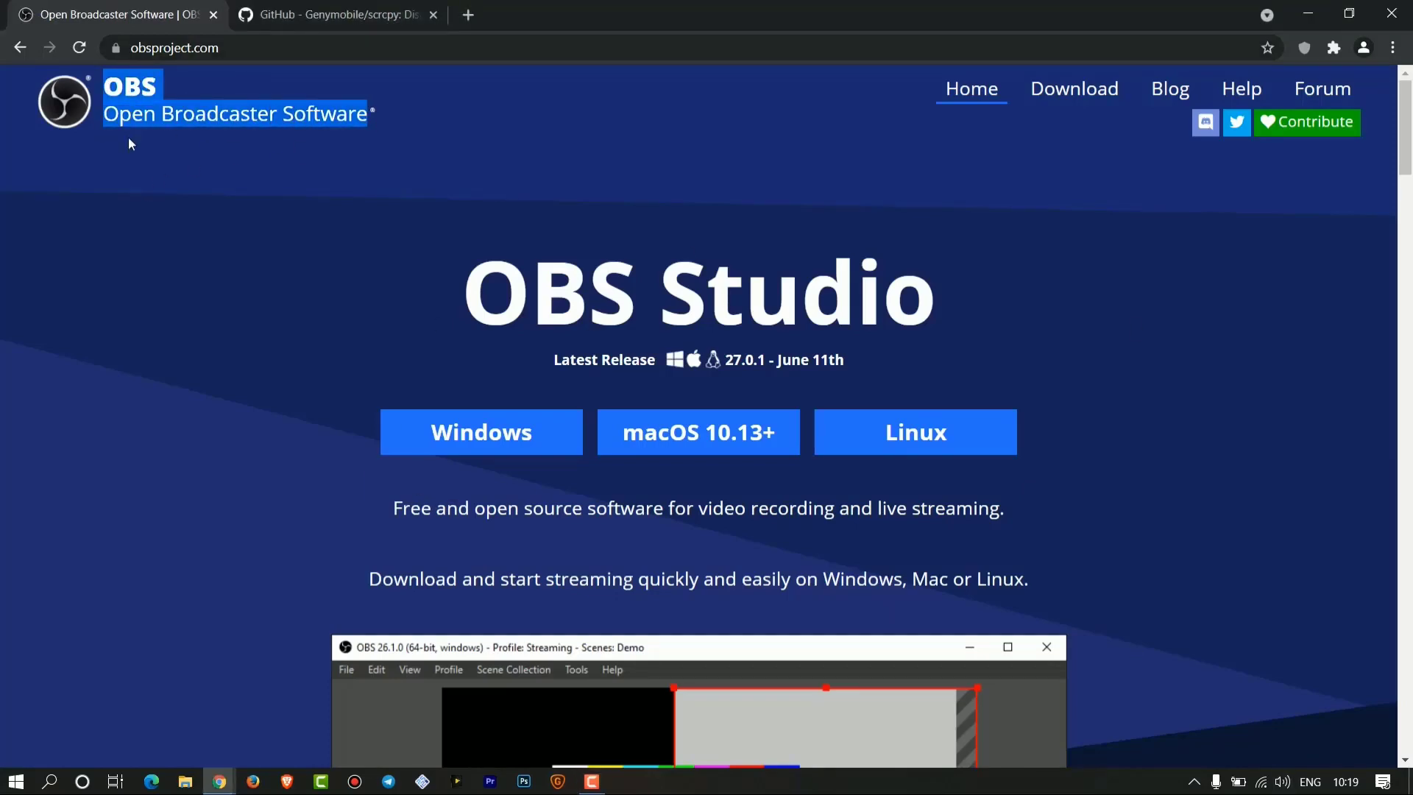
pyautogui.click(165, 154)
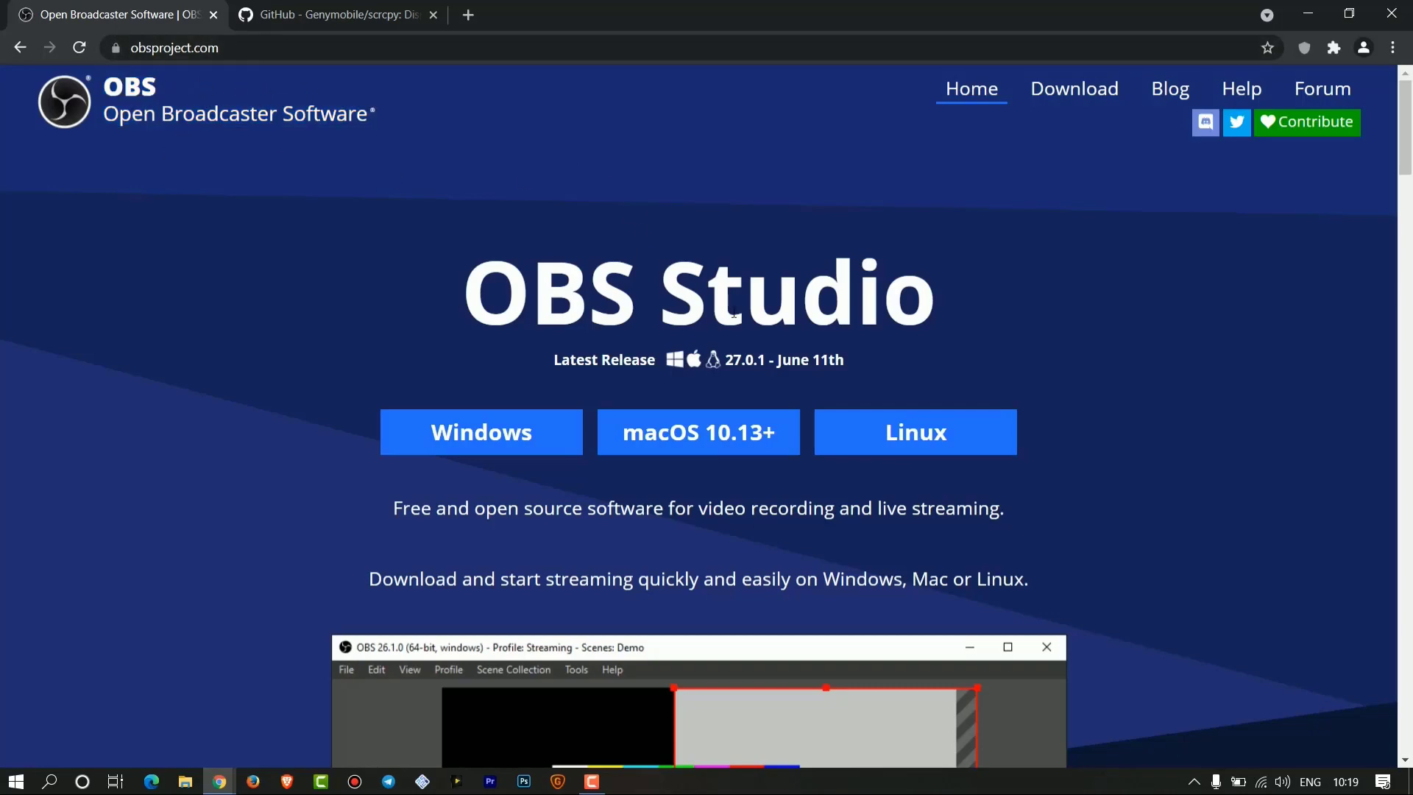
pyautogui.scroll(-2, 775, 318)
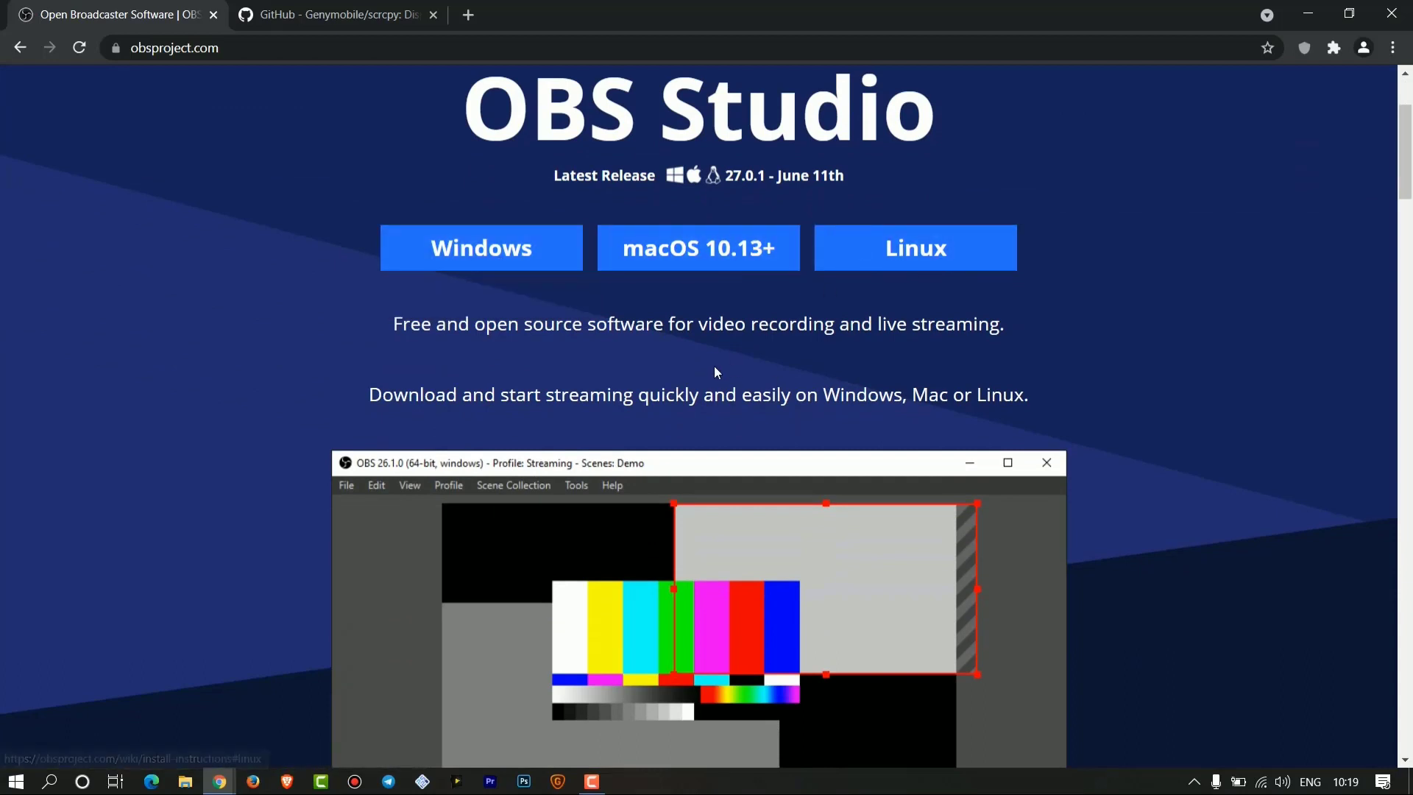
pyautogui.moveTo(394, 325); pyautogui.dragTo(1000, 325)
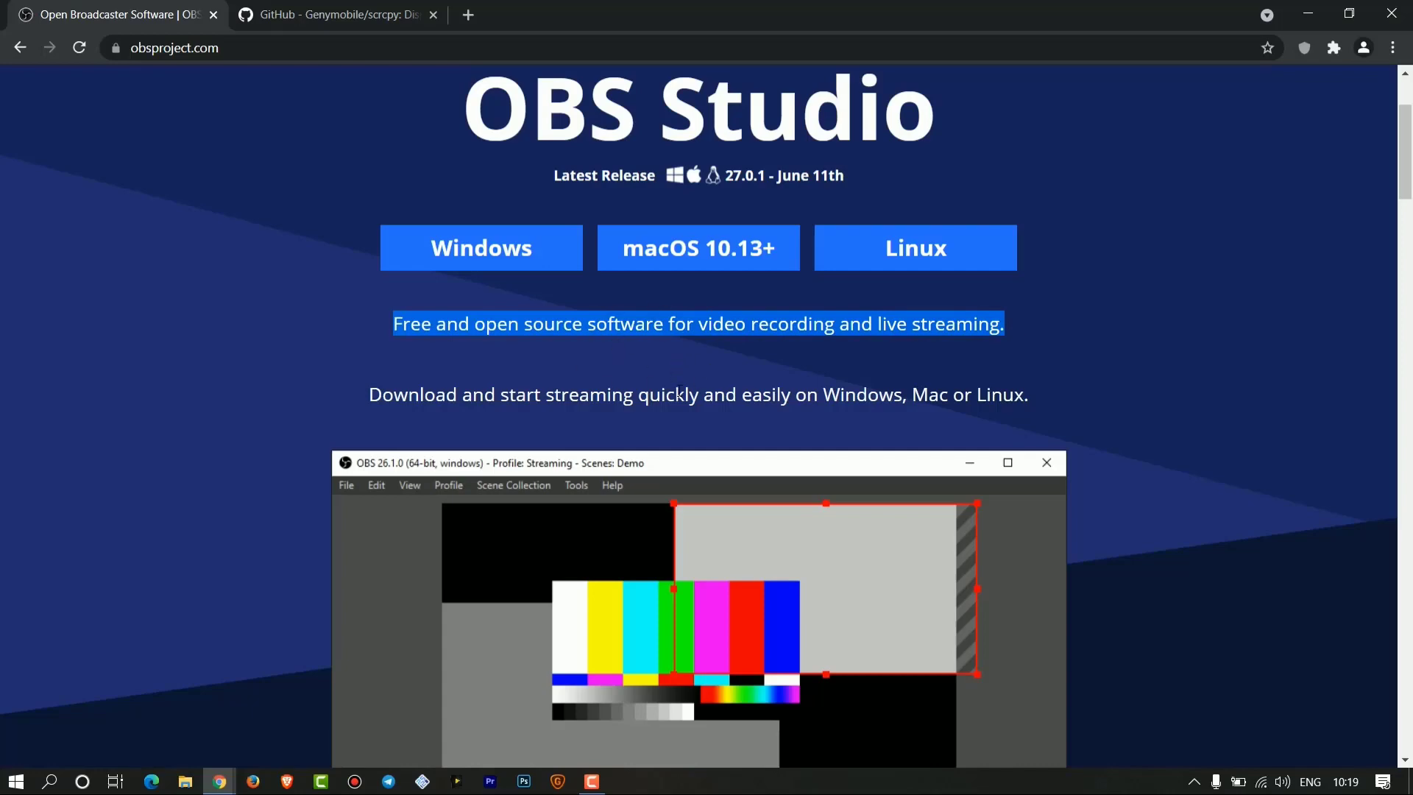
pyautogui.scroll(-6, 676, 395)
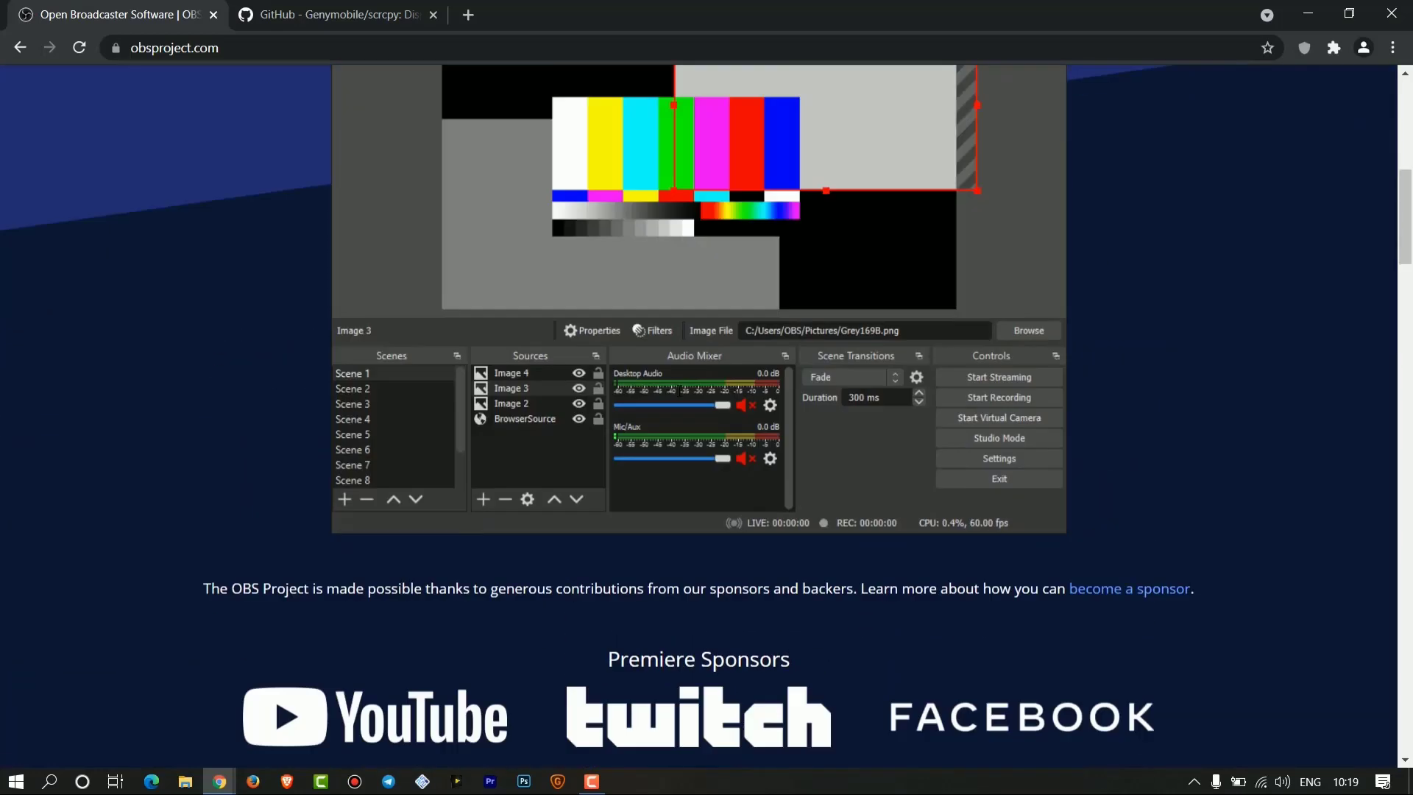
pyautogui.scroll(7, 678, 391)
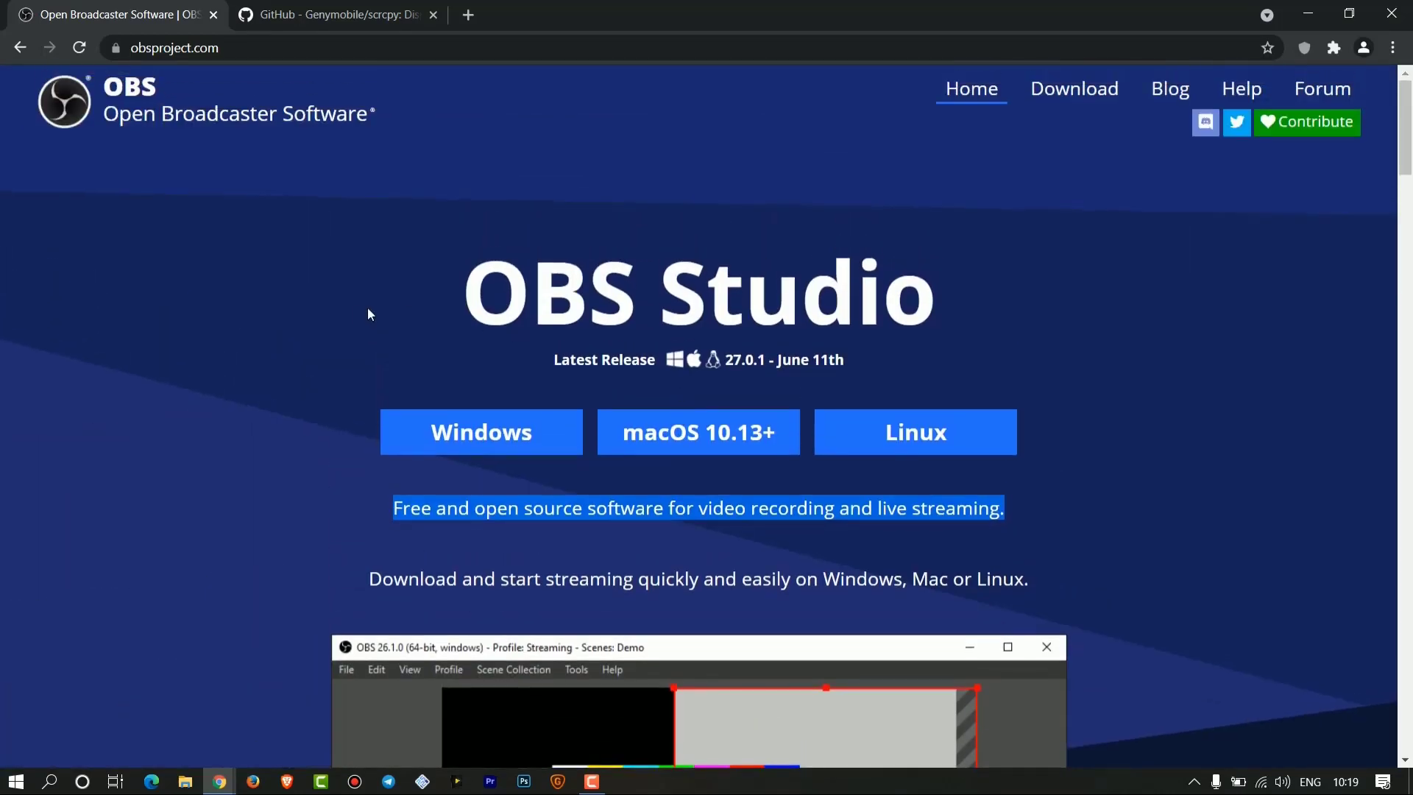
pyautogui.click(356, 309)
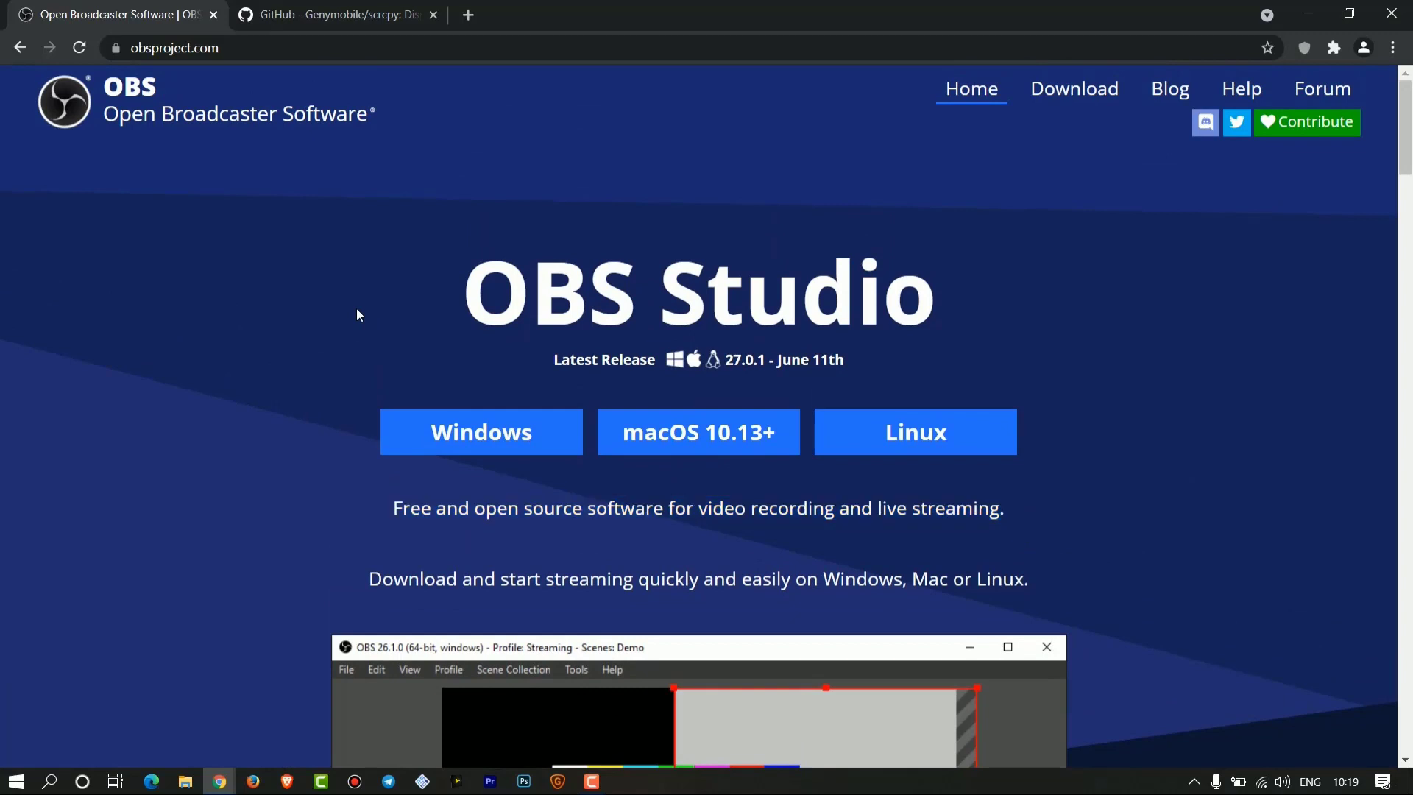
# Step: Start downloading the Windows installer of OBS Studio and pause the transfer in the browser's downloads list
pyautogui.click(490, 437)
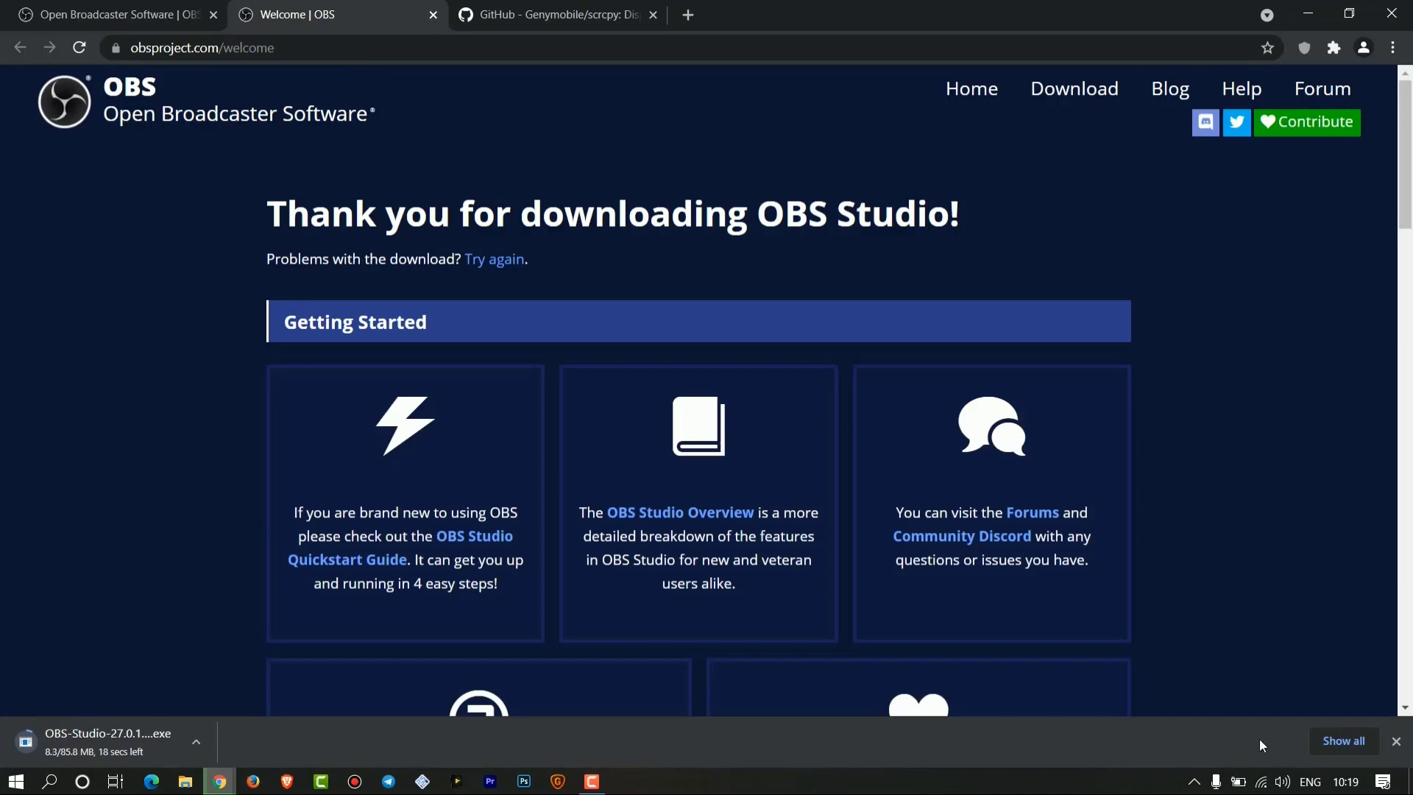
pyautogui.click(1343, 740)
pyautogui.click(537, 317)
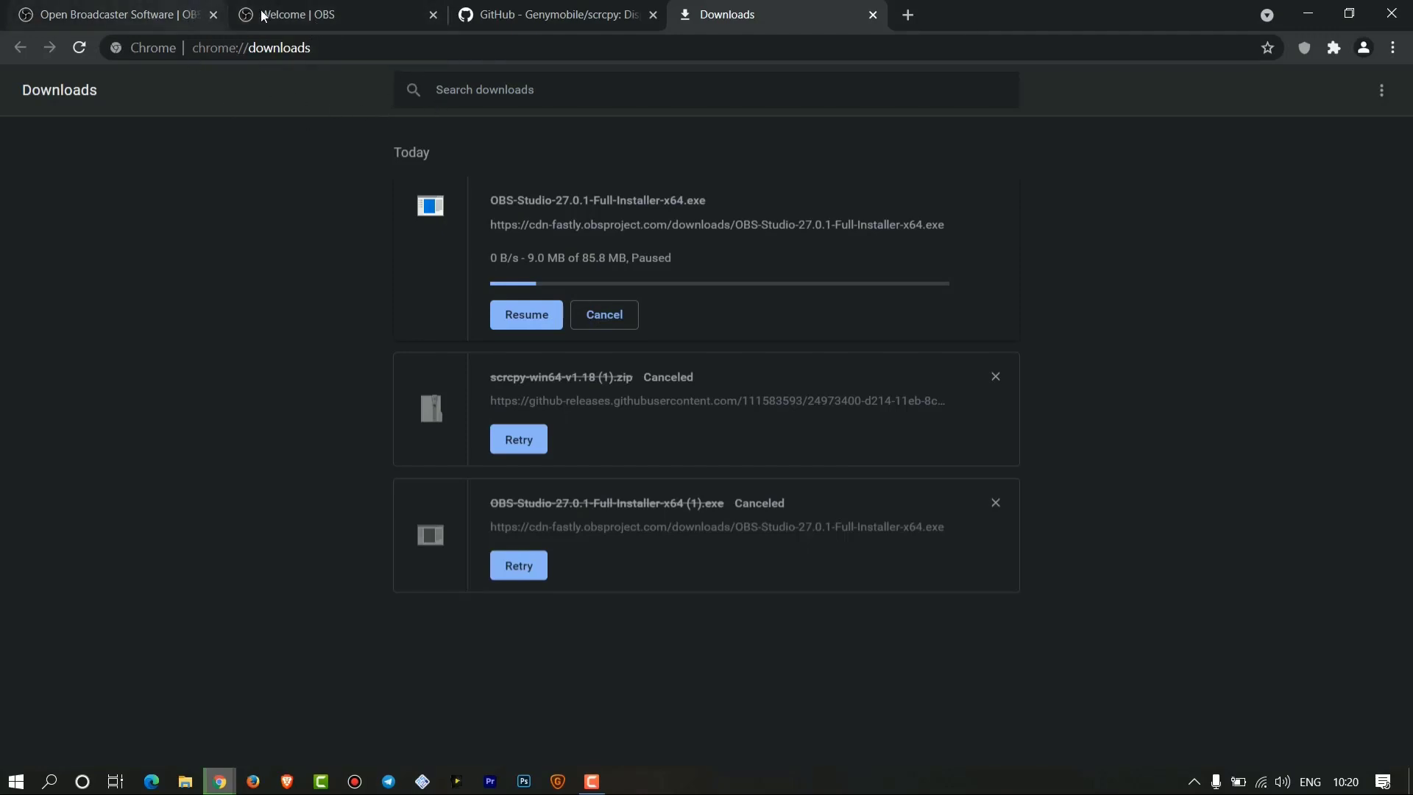
pyautogui.click(432, 15)
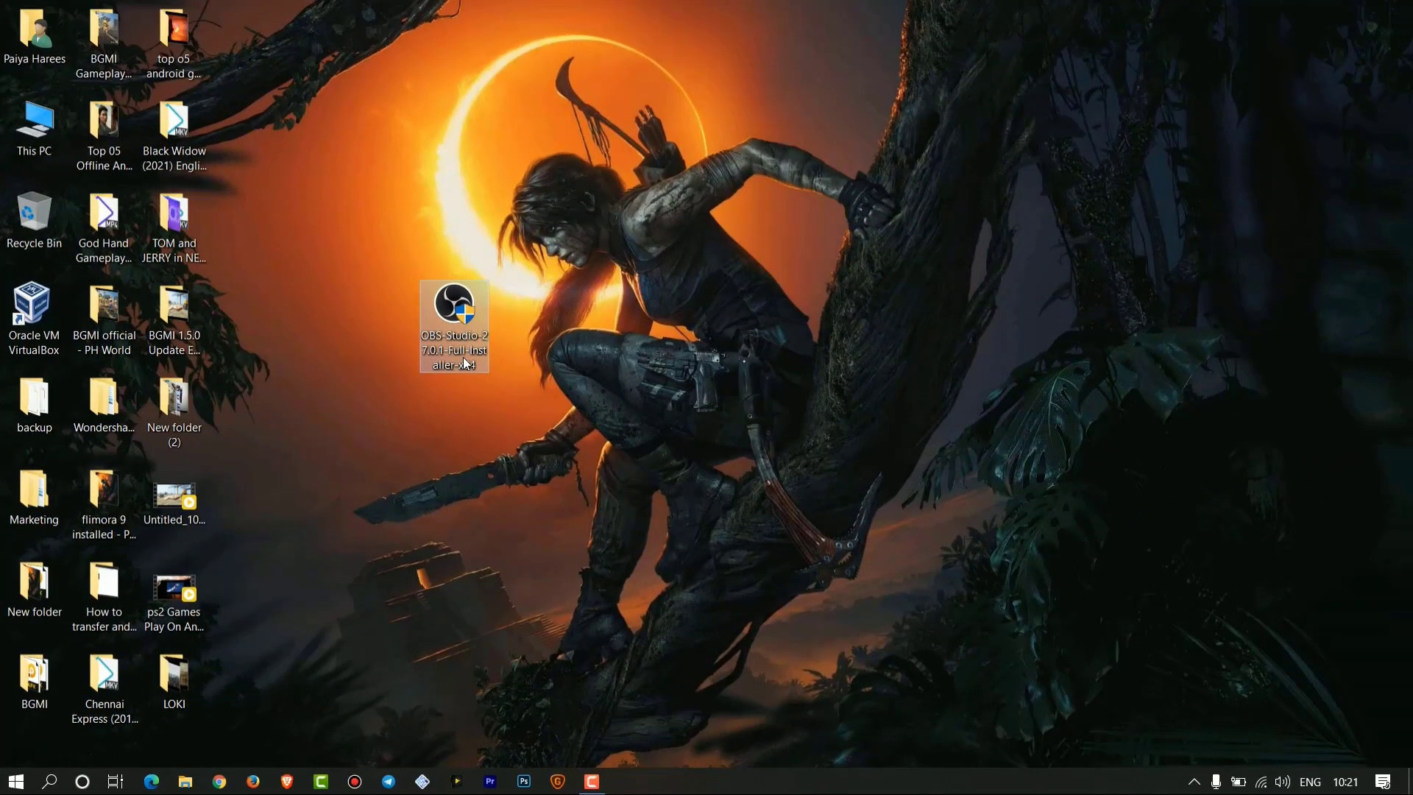
# Step: Install OBS Studio 27.0.1 from the desktop installer into C:\Program Files\obs-studio and launch the program
pyautogui.doubleClick(464, 360)
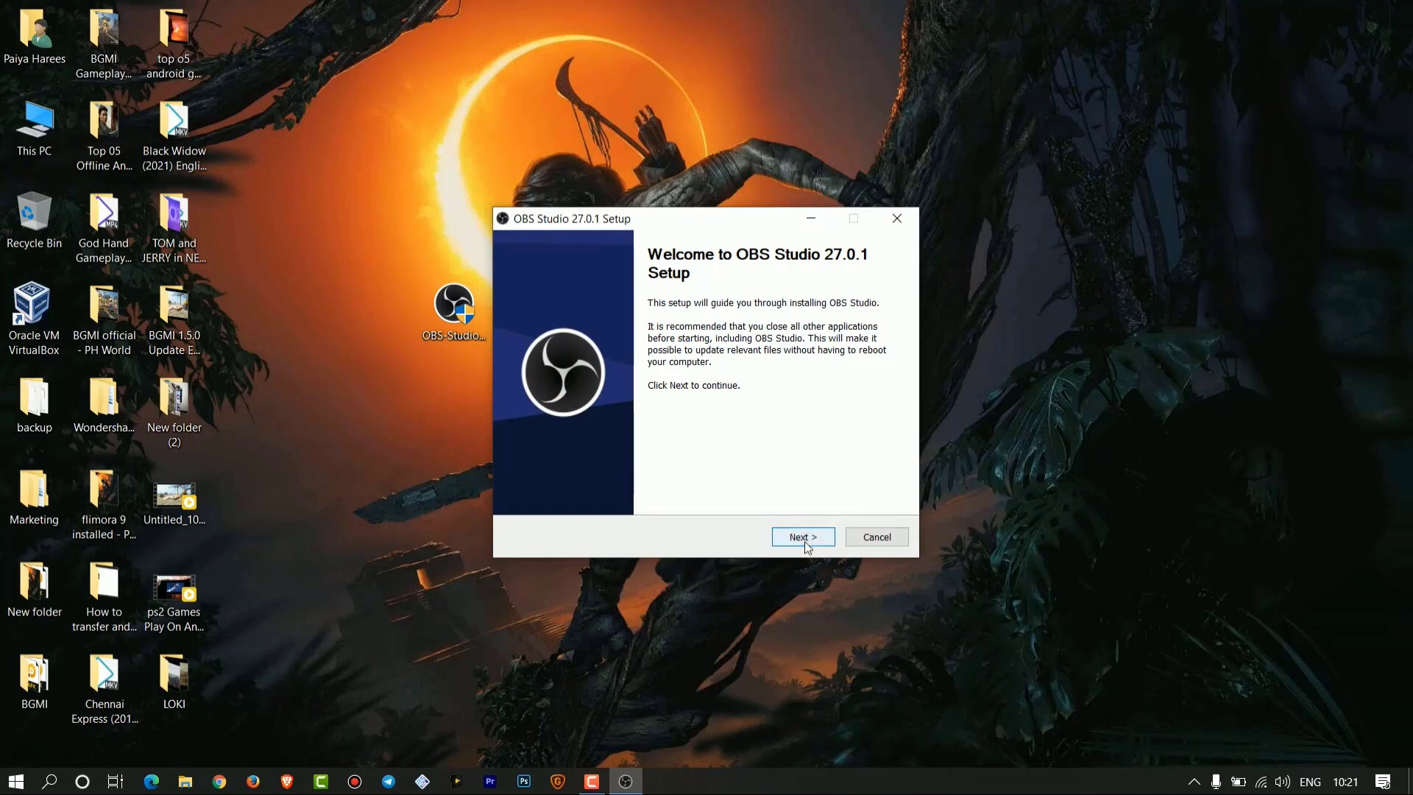
pyautogui.click(805, 542)
pyautogui.click(805, 542)
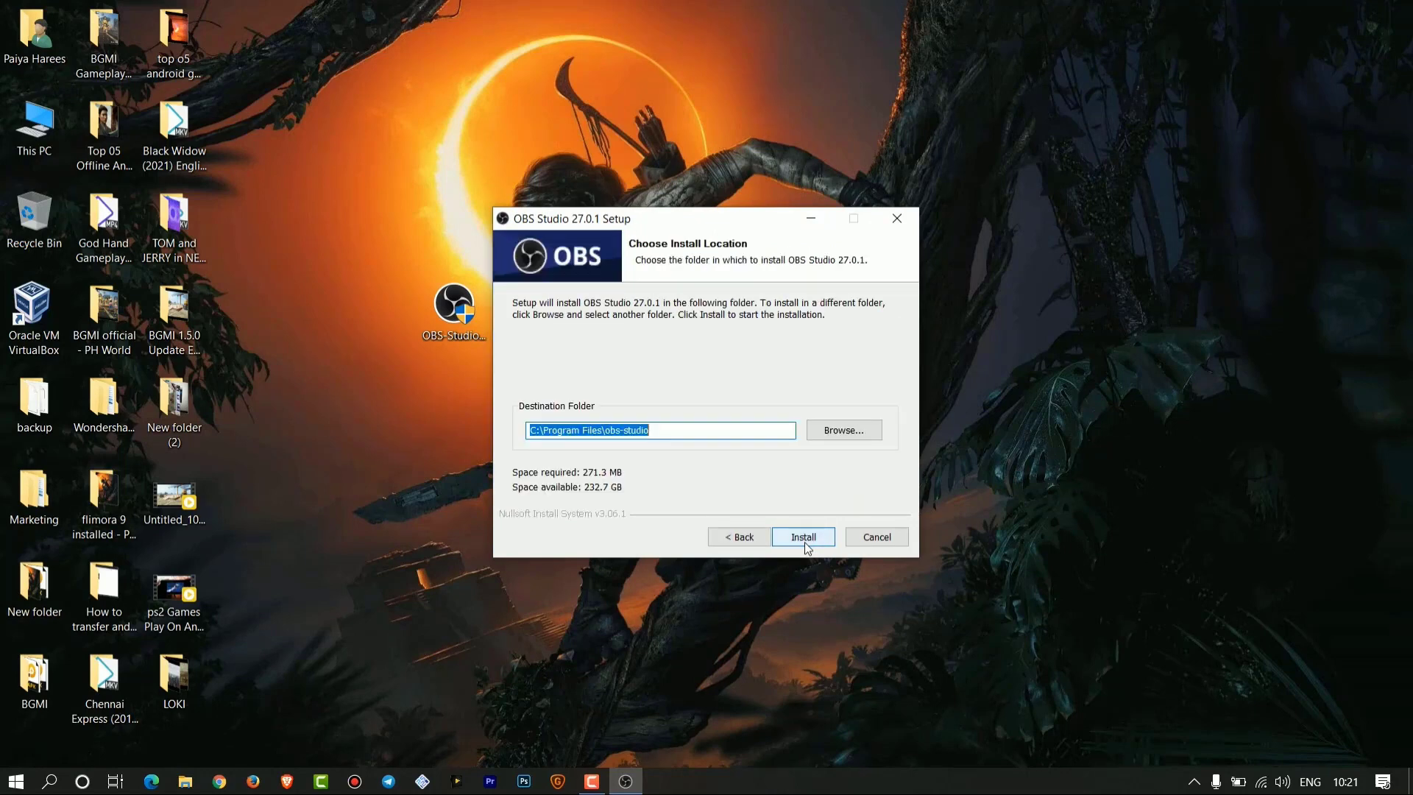
pyautogui.click(805, 537)
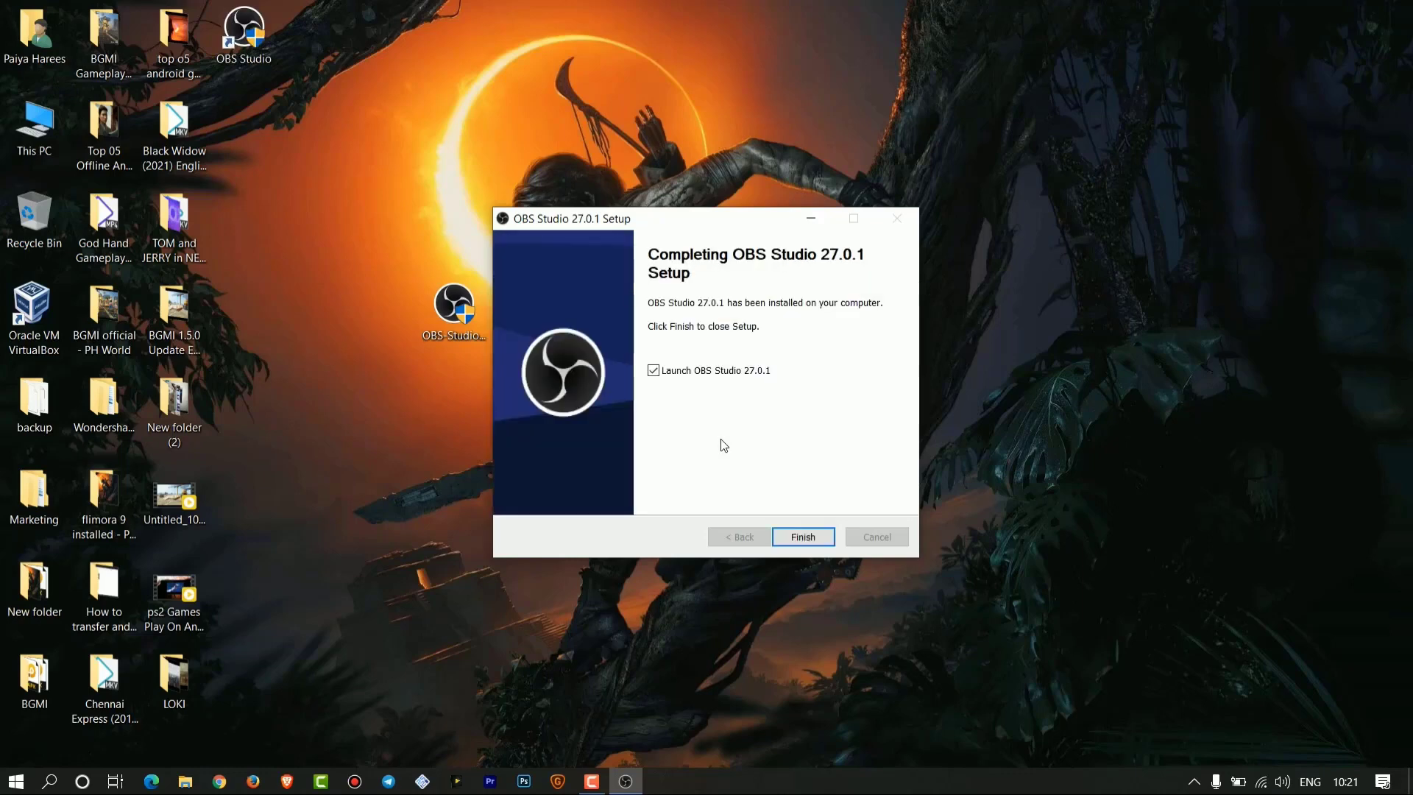
pyautogui.click(805, 538)
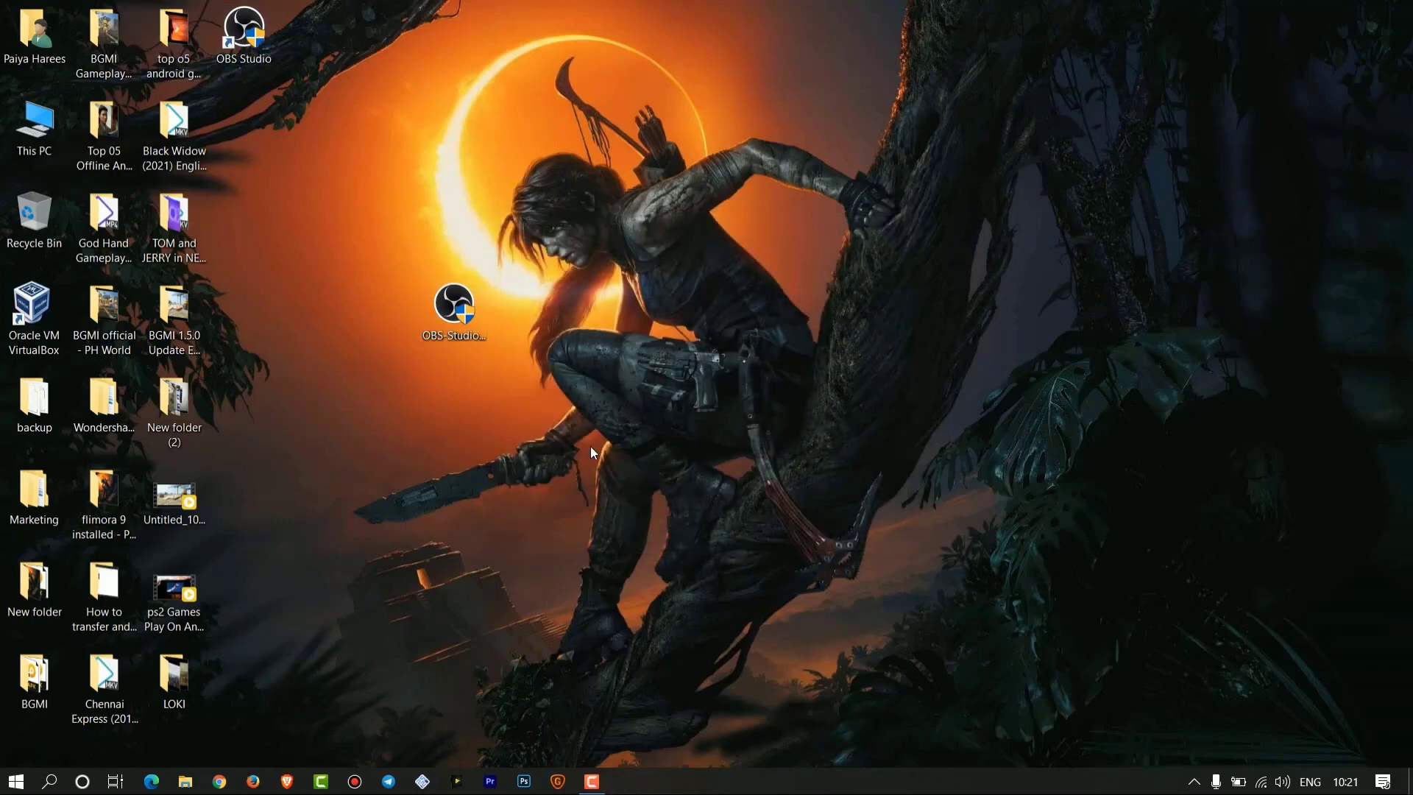
pyautogui.doubleClick(457, 316)
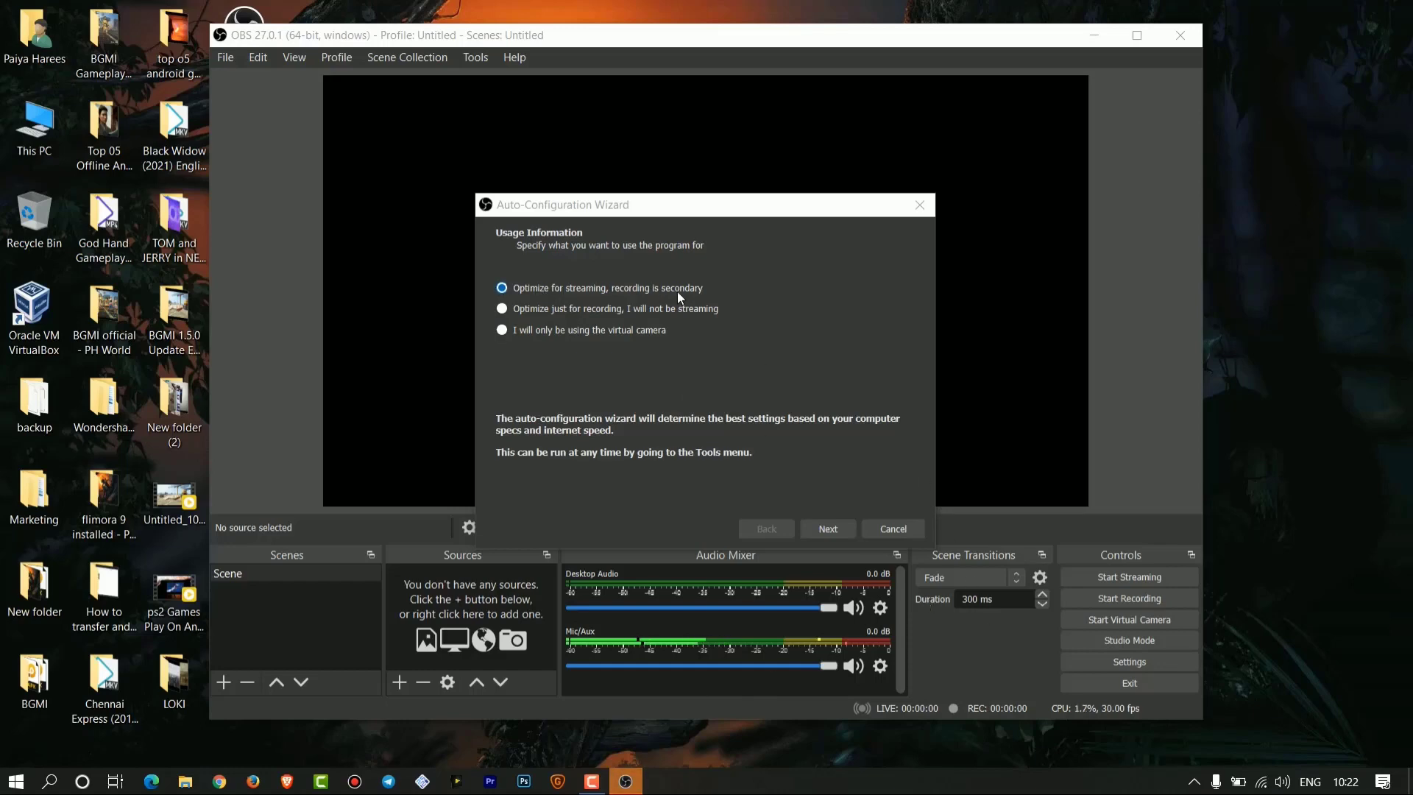
# Step: In the auto-configuration wizard, optimize for streaming and accept the current 1920x1080 canvas with 60 FPS preferred when possible
pyautogui.click(566, 311)
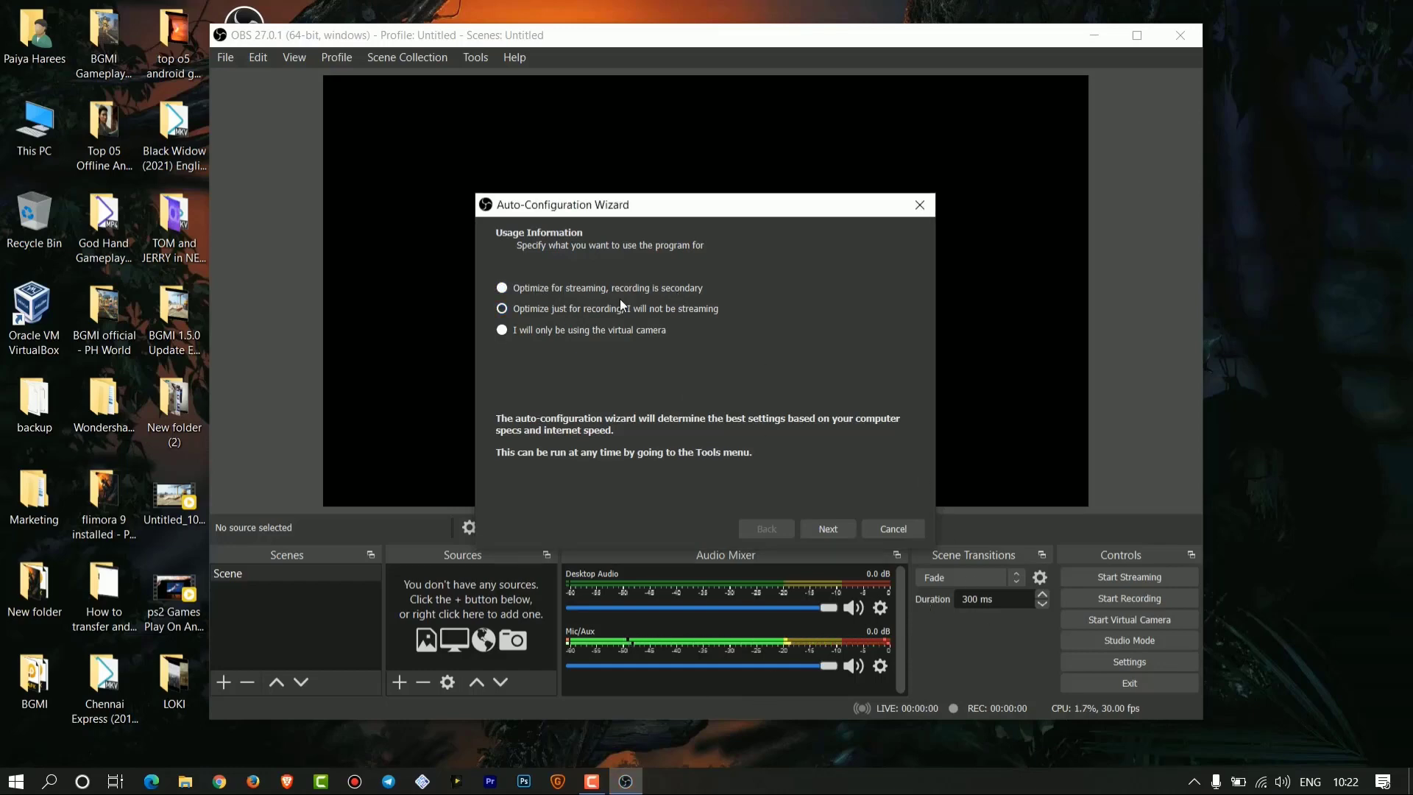
pyautogui.click(581, 286)
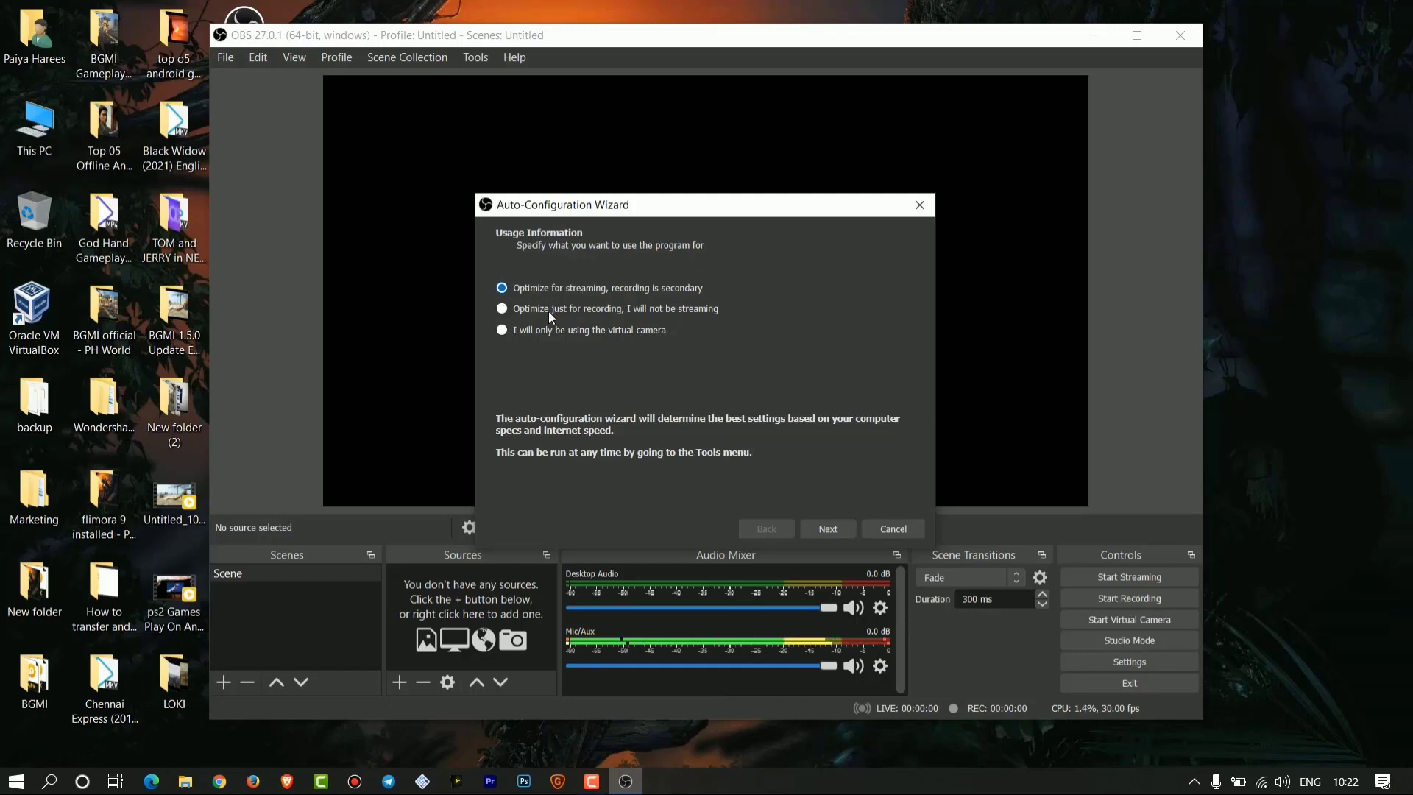
pyautogui.click(834, 530)
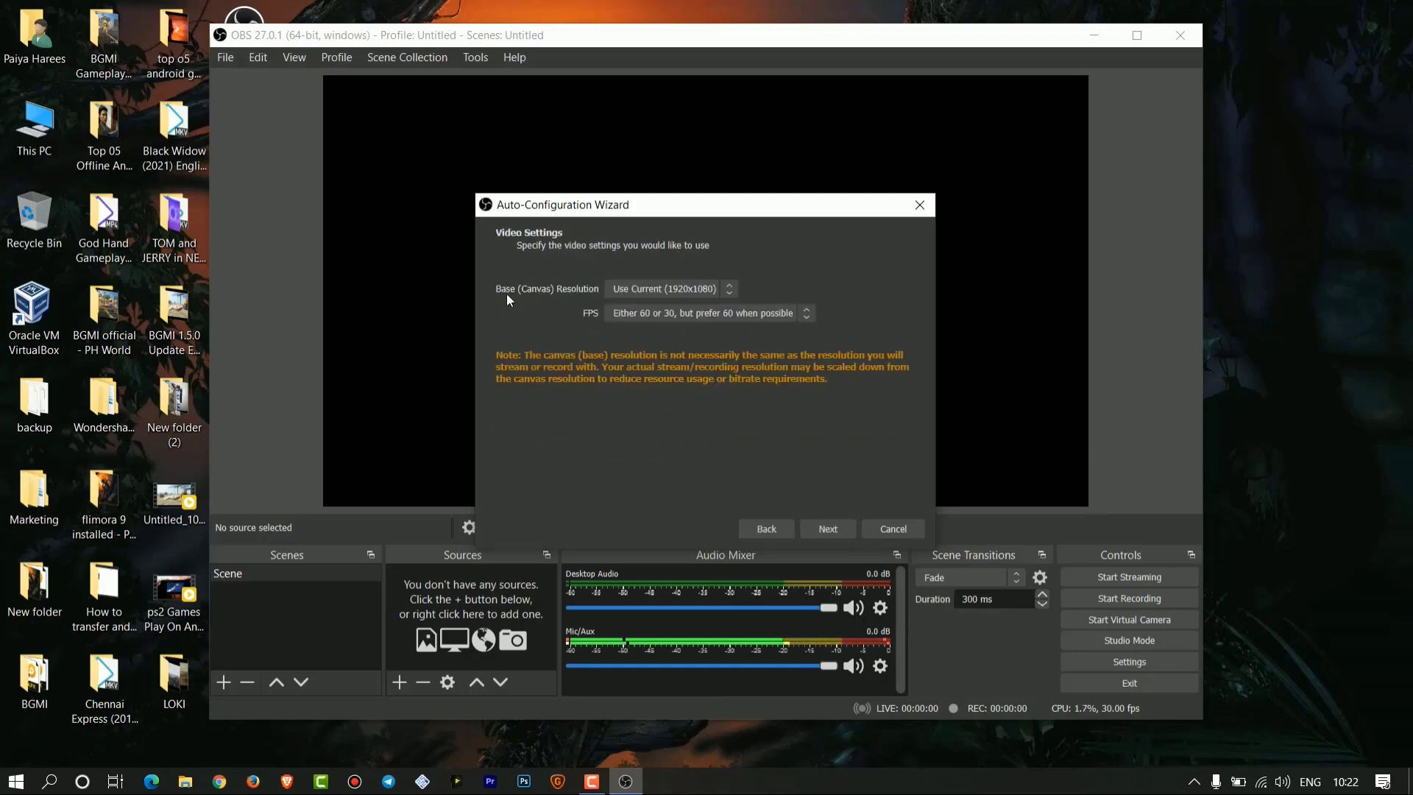
pyautogui.click(670, 288)
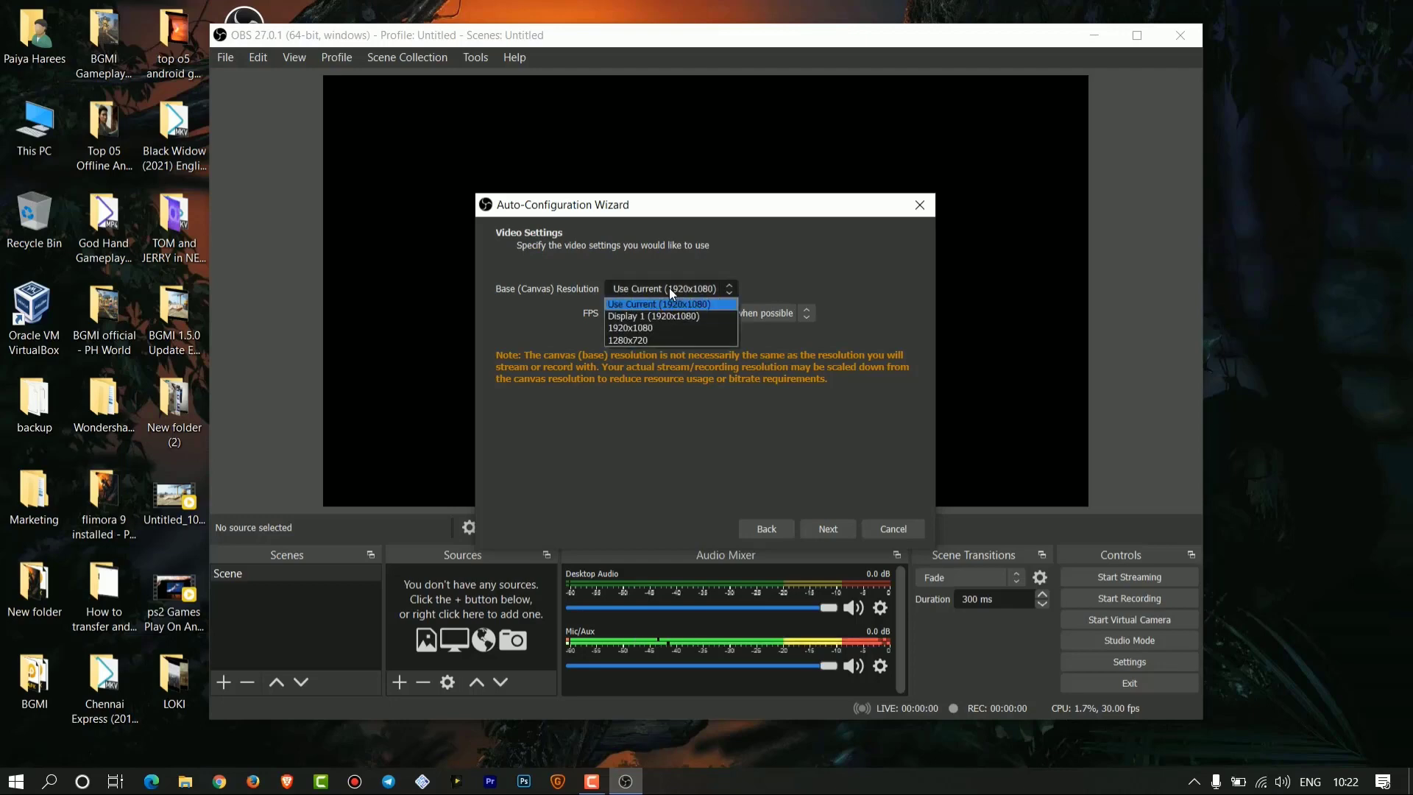
pyautogui.click(762, 400)
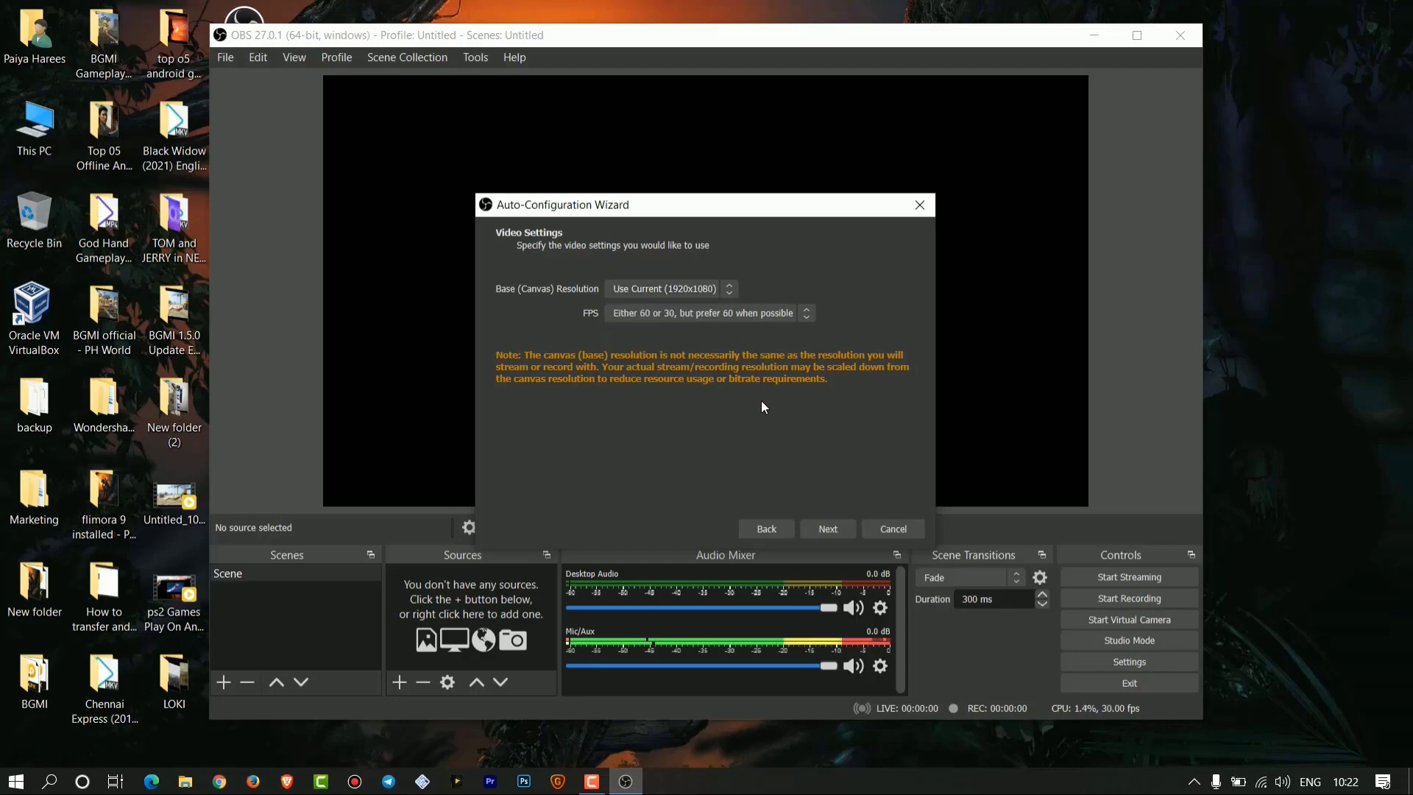
pyautogui.click(671, 315)
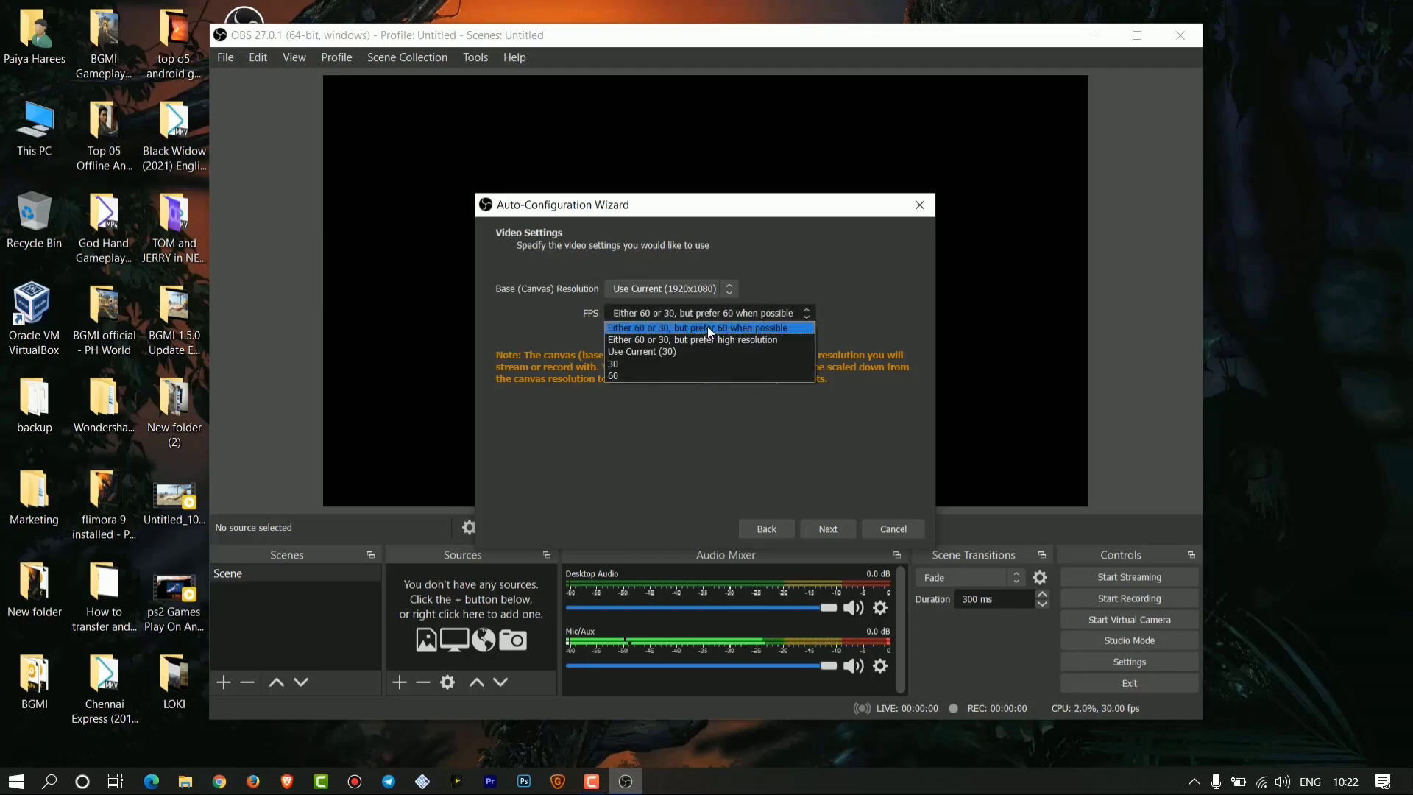
pyautogui.click(852, 312)
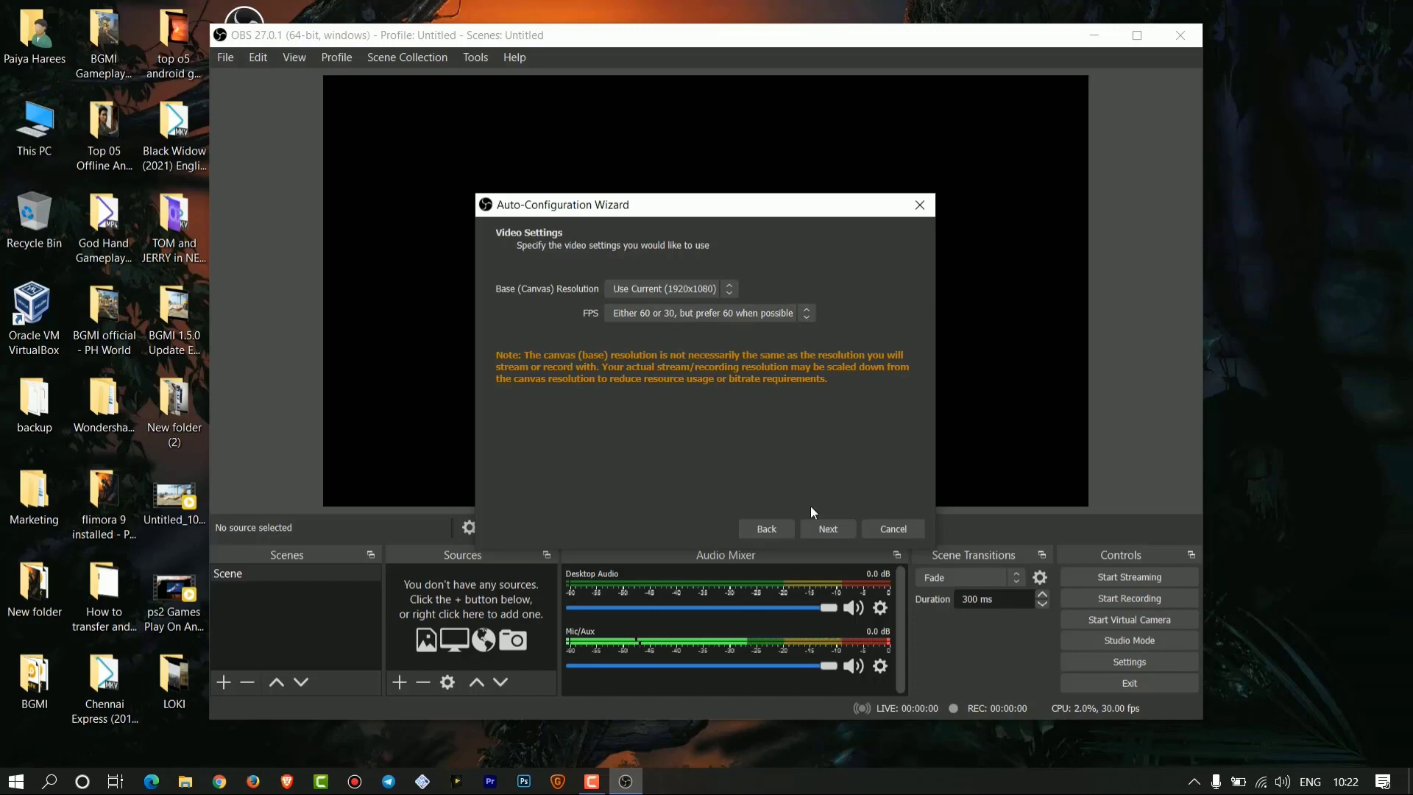
pyautogui.click(827, 528)
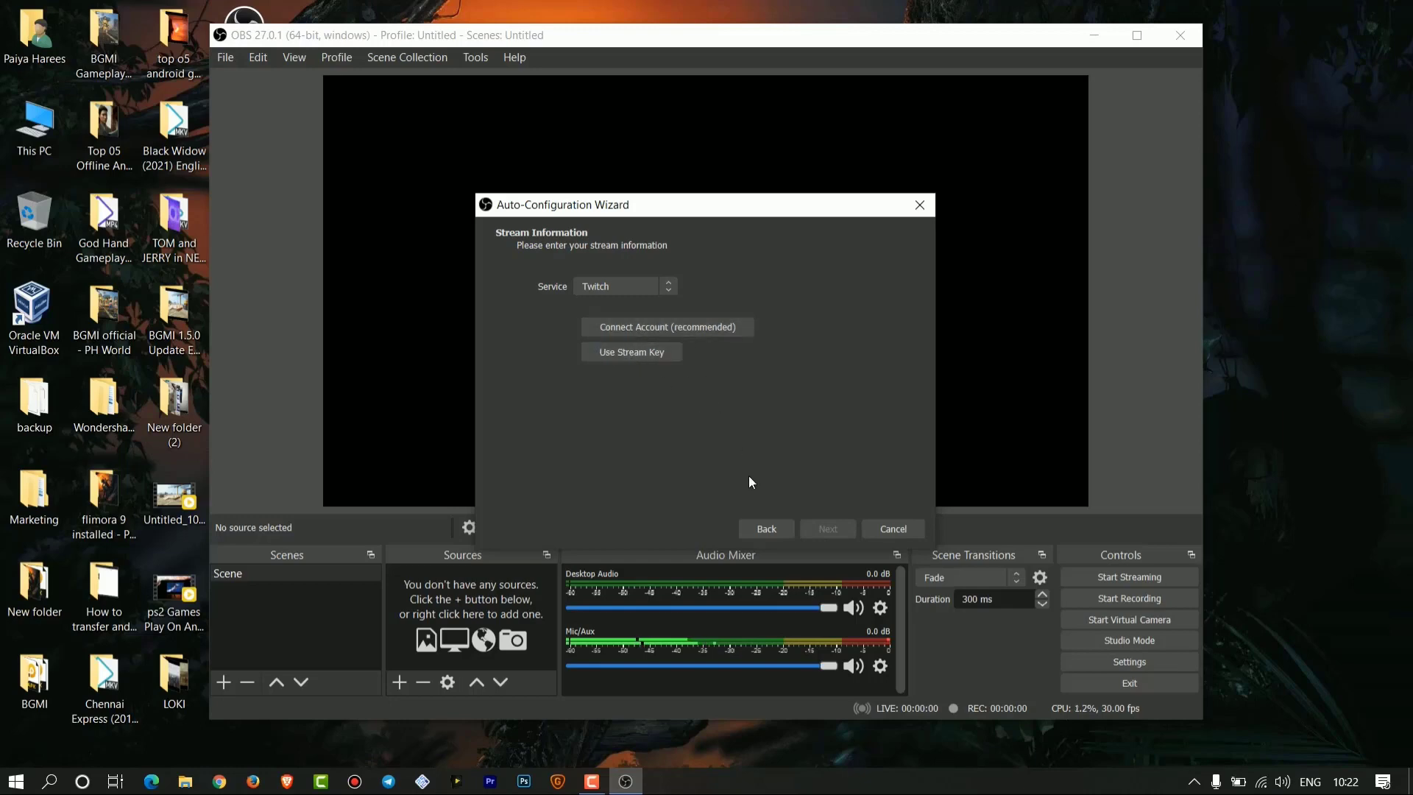
# Step: Choose YouTube - RTMPS as the streaming service, request its stream key, and cancel the auto-configuration wizard
pyautogui.click(598, 288)
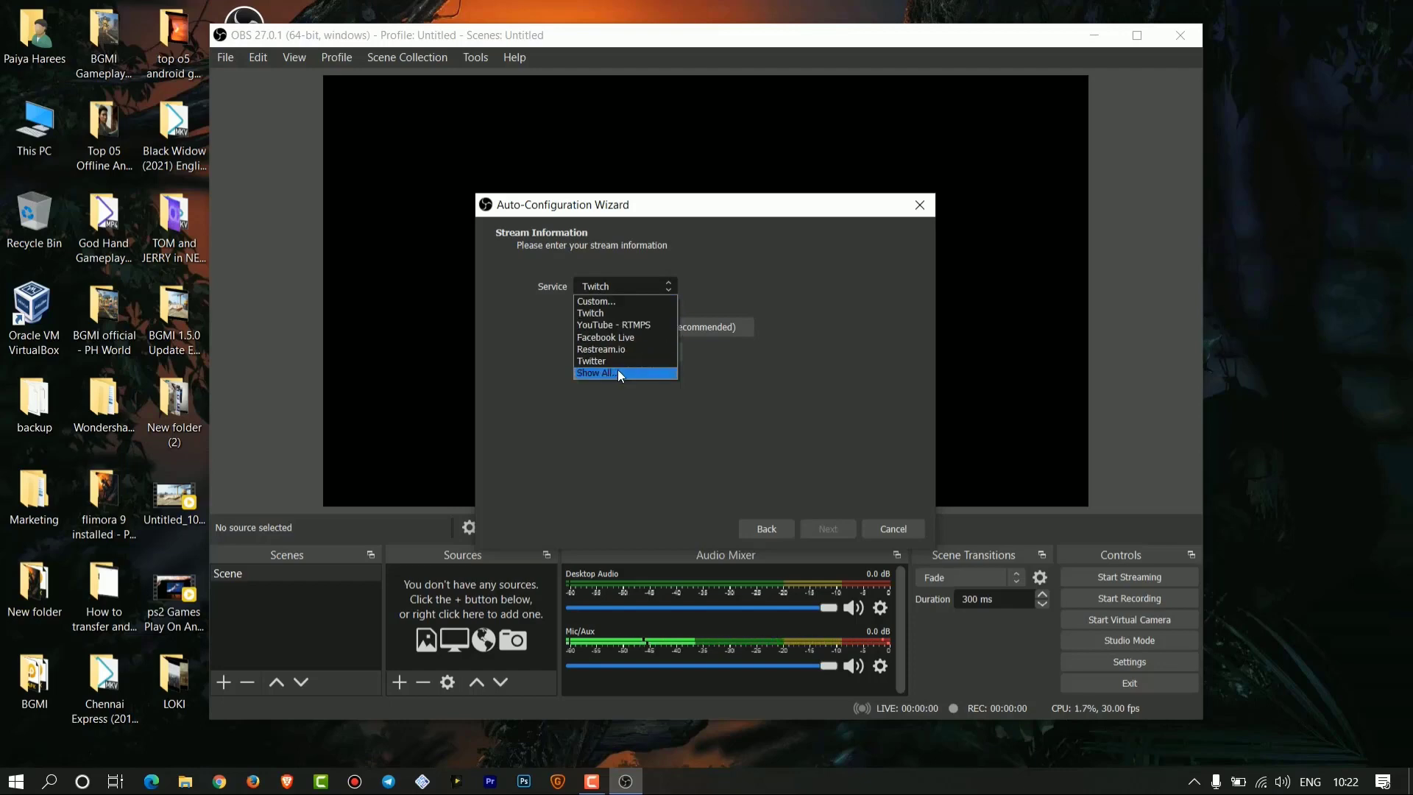
pyautogui.click(615, 325)
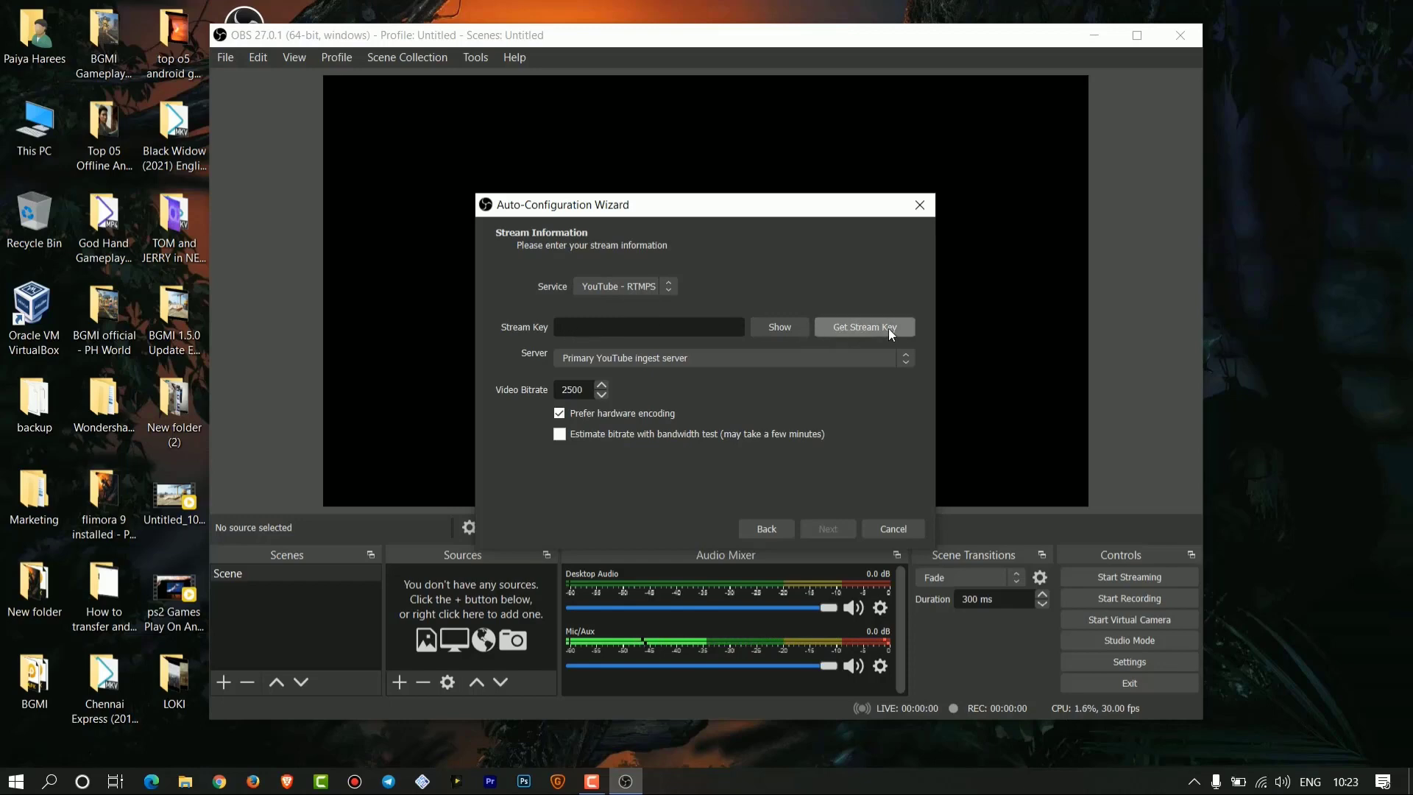
pyautogui.click(856, 324)
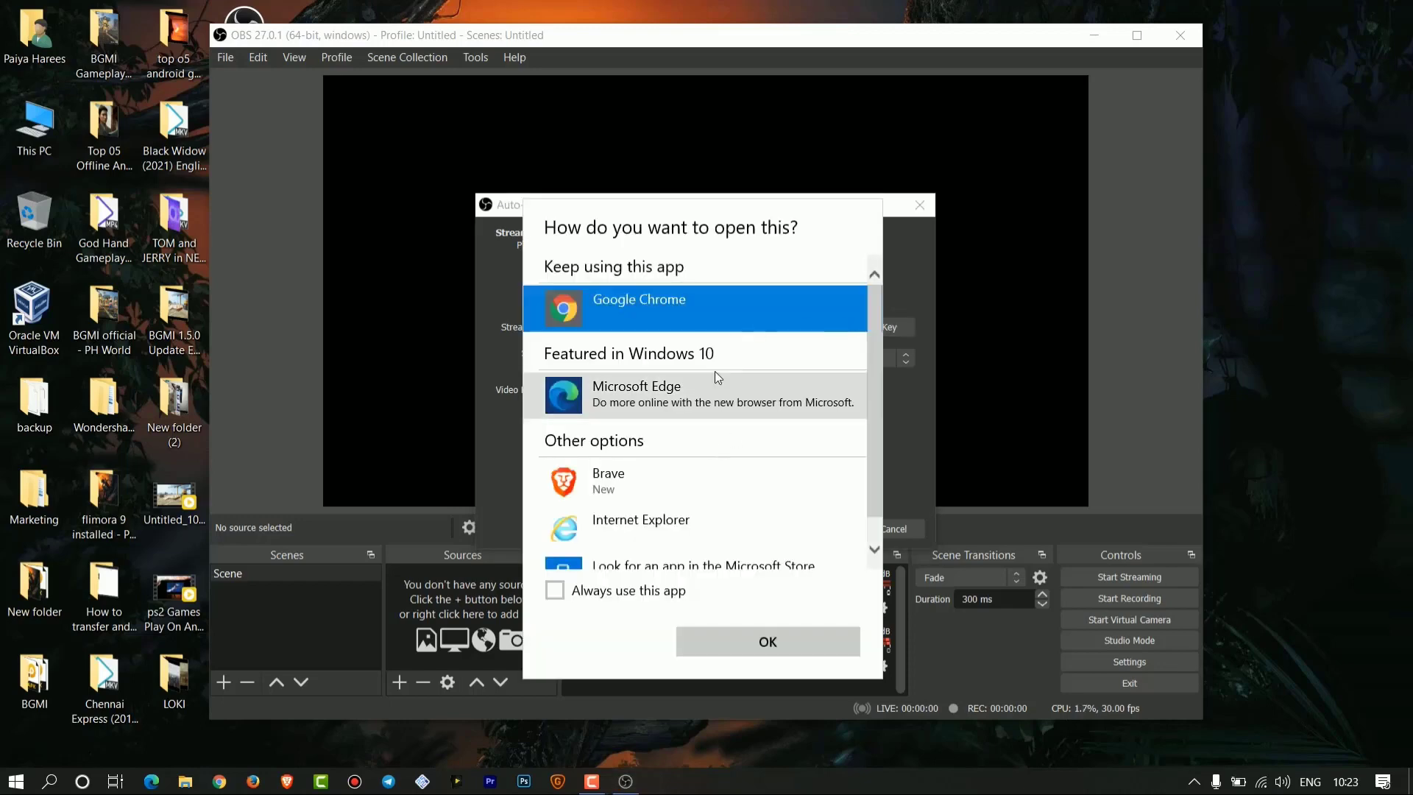
pyautogui.click(449, 417)
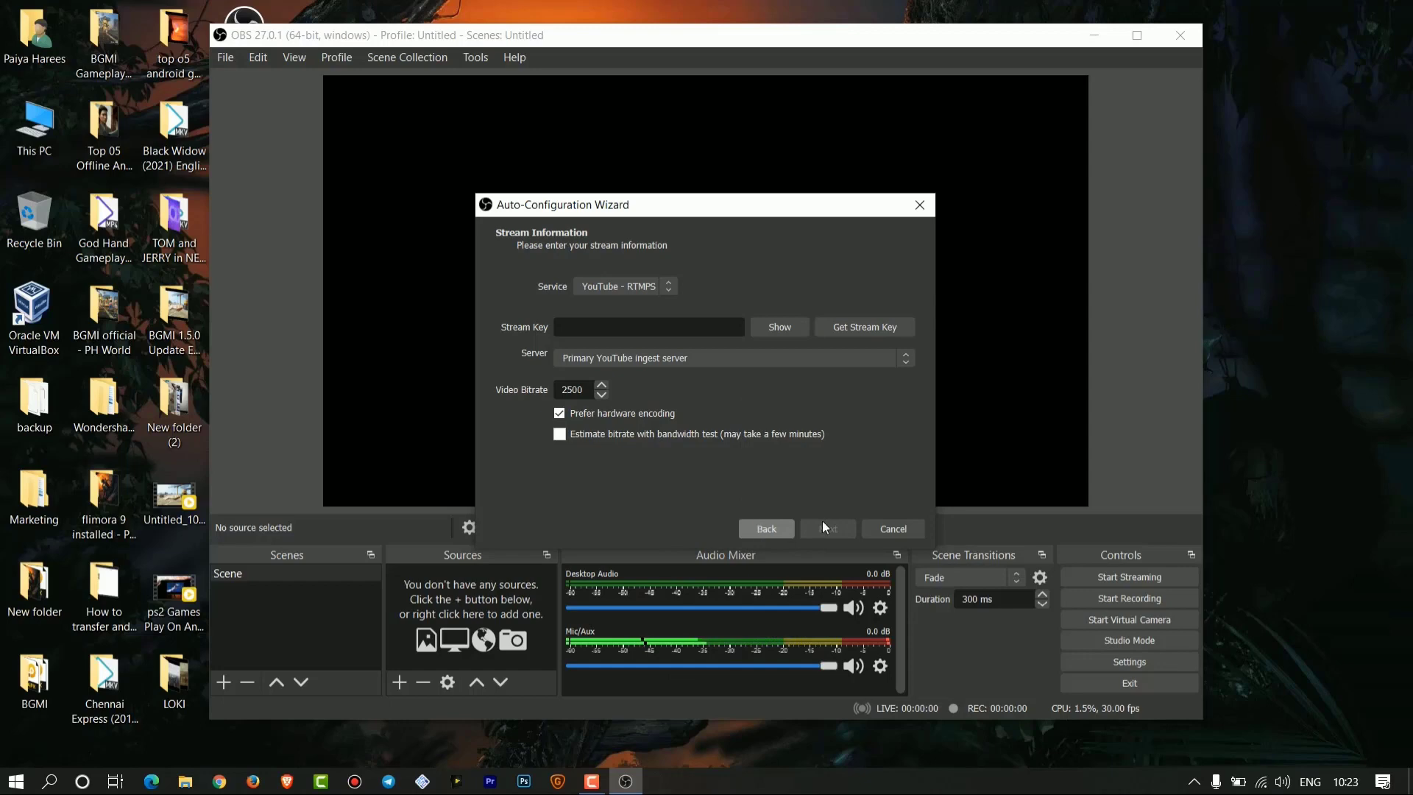
pyautogui.click(894, 528)
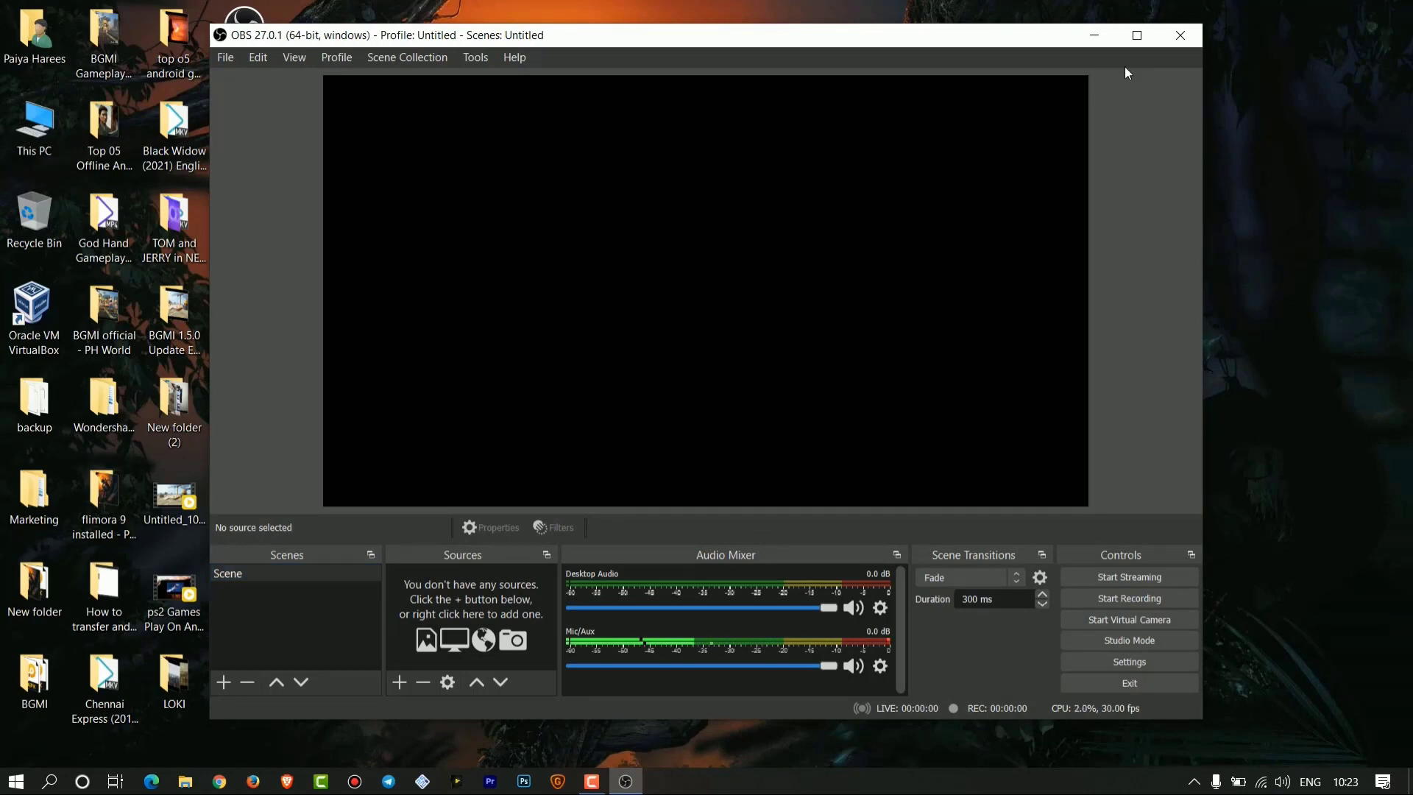
# Step: Close OBS Studio and move its desktop shortcut away from the other icons into open desktop space
pyautogui.click(1170, 46)
pyautogui.rightClick(505, 215)
pyautogui.click(561, 303)
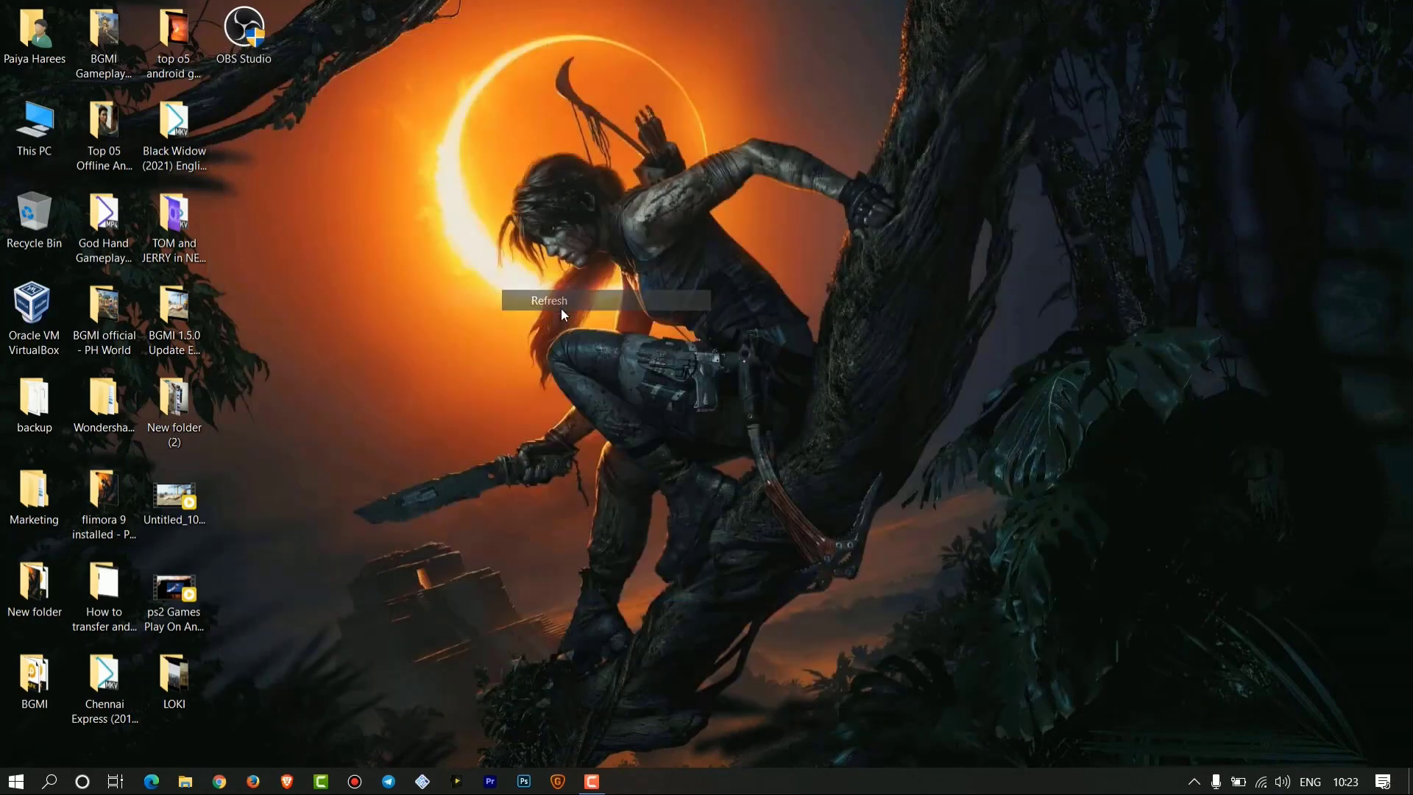
pyautogui.moveTo(244, 33); pyautogui.dragTo(314, 308)
pyautogui.rightClick(429, 96)
pyautogui.click(465, 179)
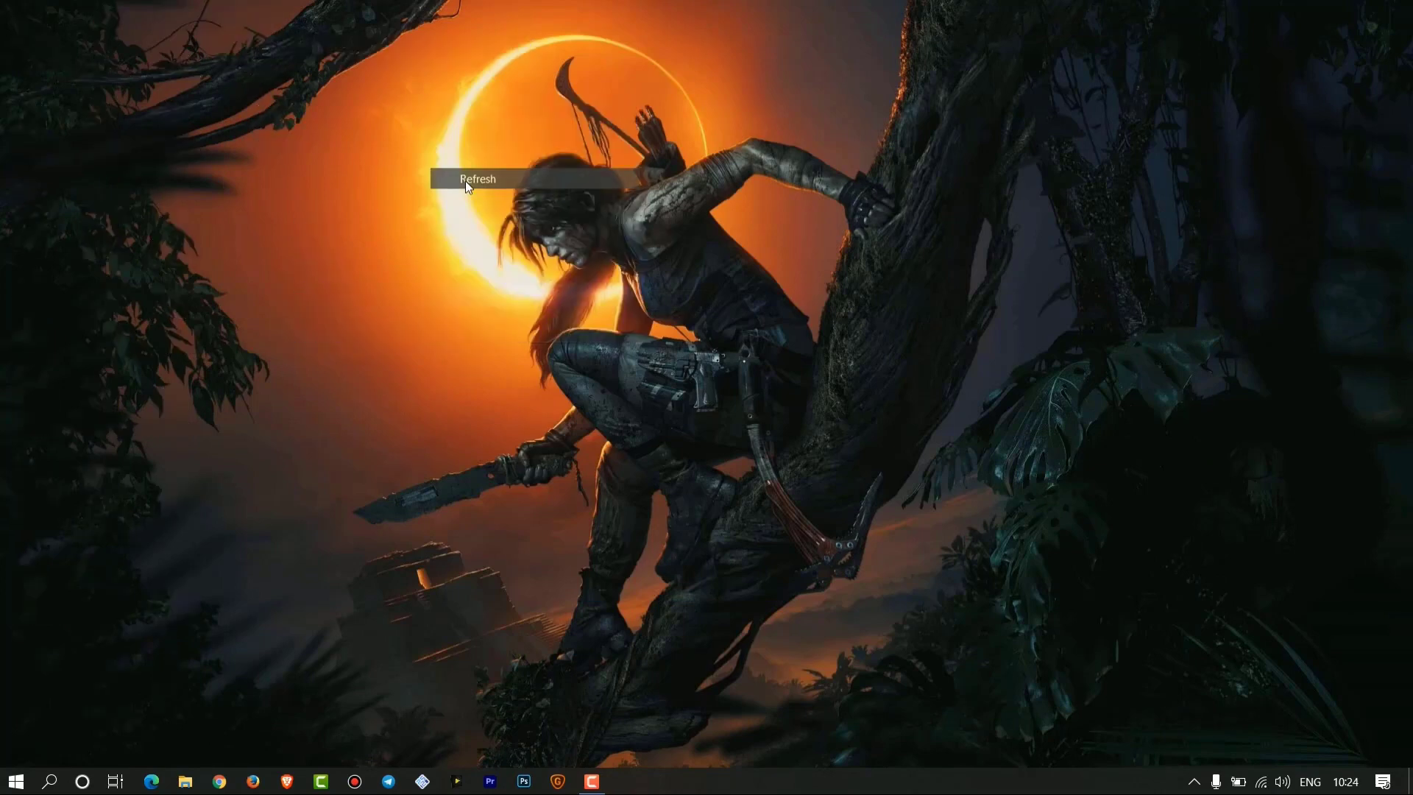
pyautogui.click(316, 306)
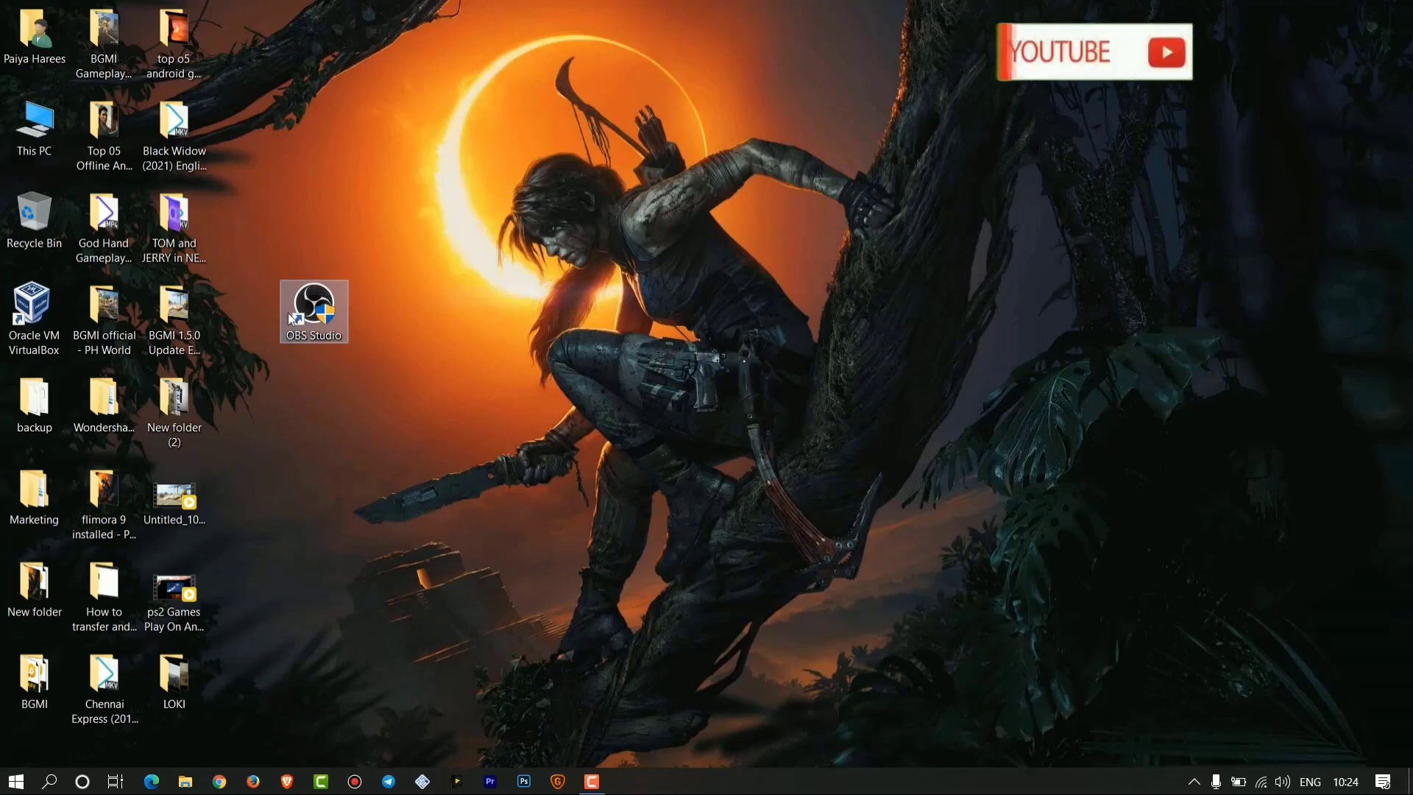
pyautogui.moveTo(321, 305); pyautogui.dragTo(380, 312)
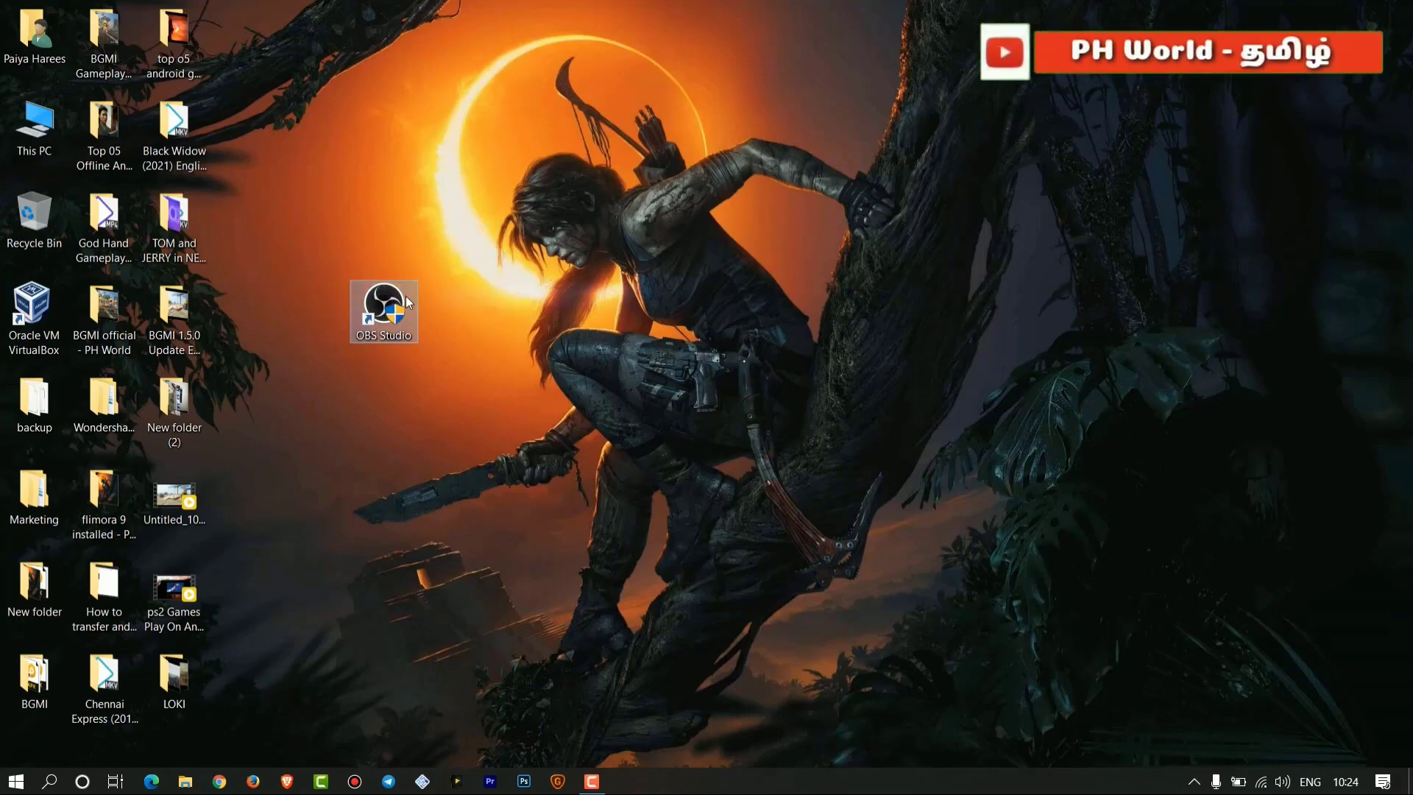
# Step: Set the OBS Studio desktop shortcut to always run as an administrator in its compatibility properties and apply the change
pyautogui.rightClick(378, 313)
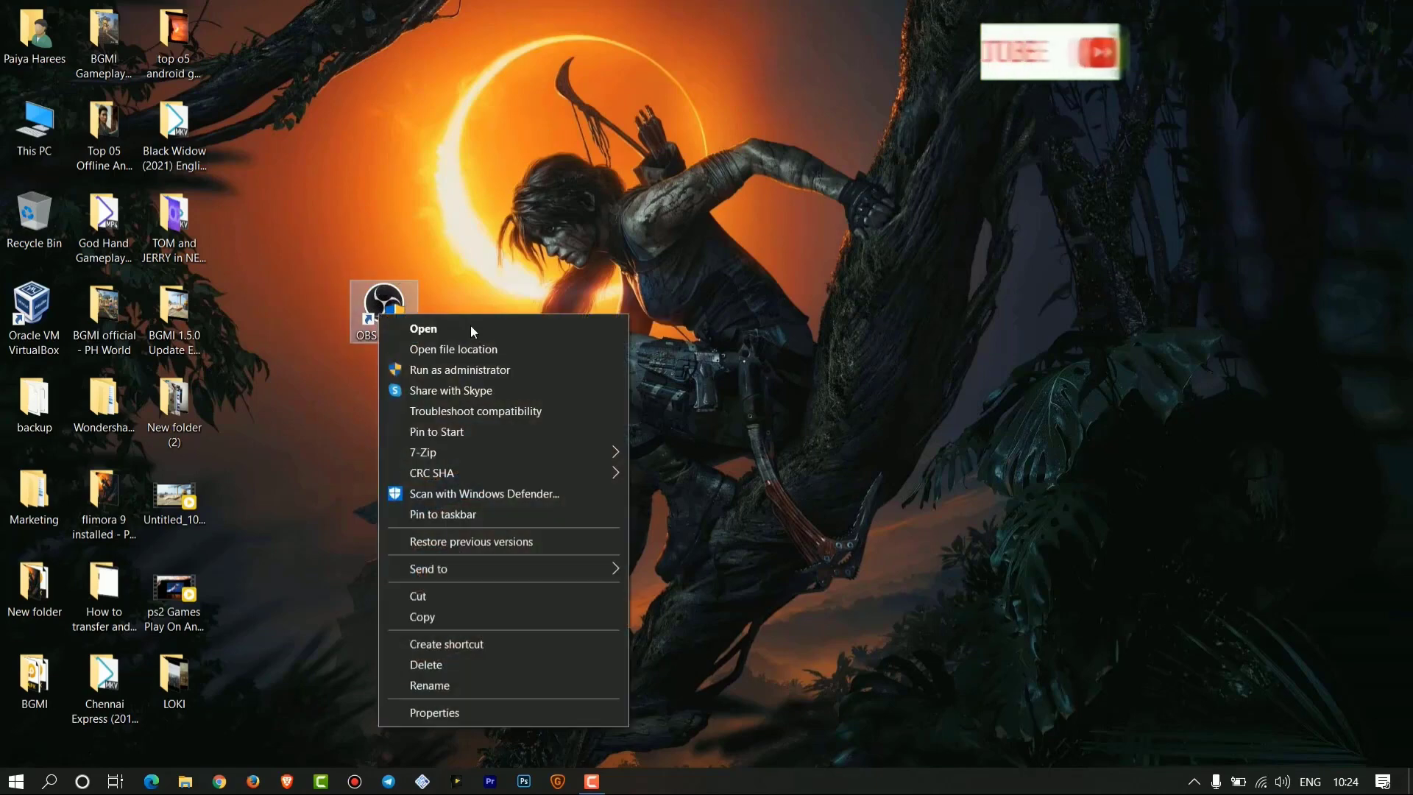
pyautogui.click(477, 711)
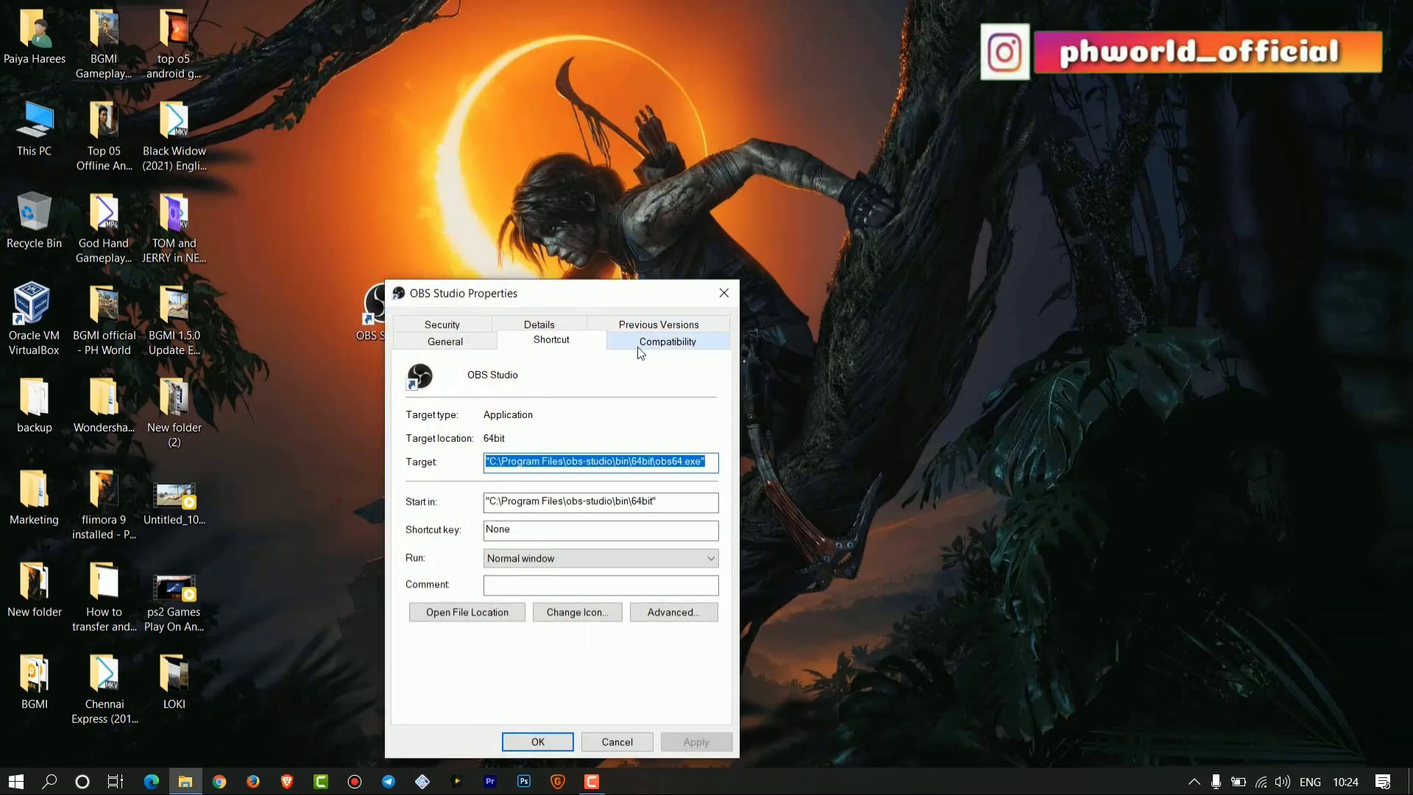
pyautogui.click(640, 344)
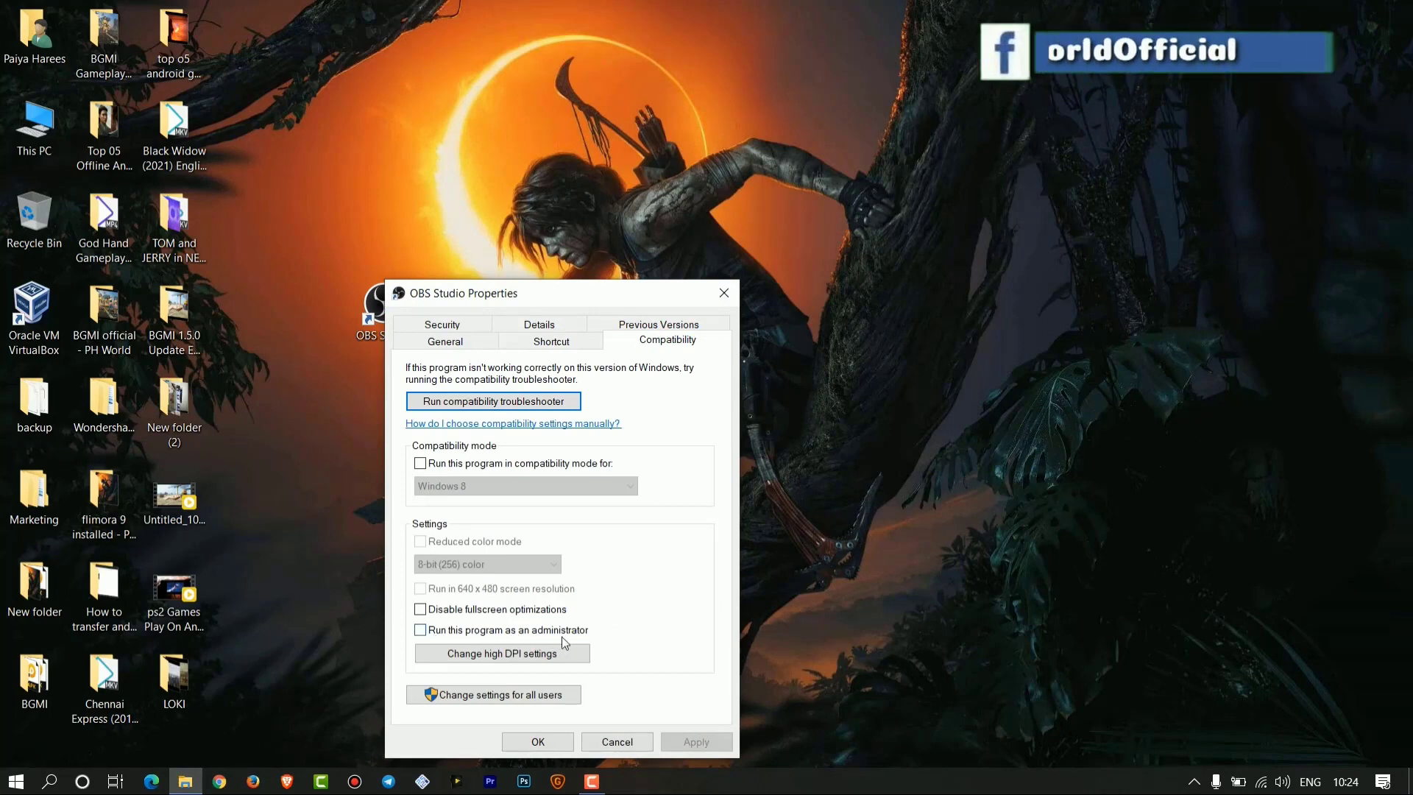
pyautogui.click(421, 630)
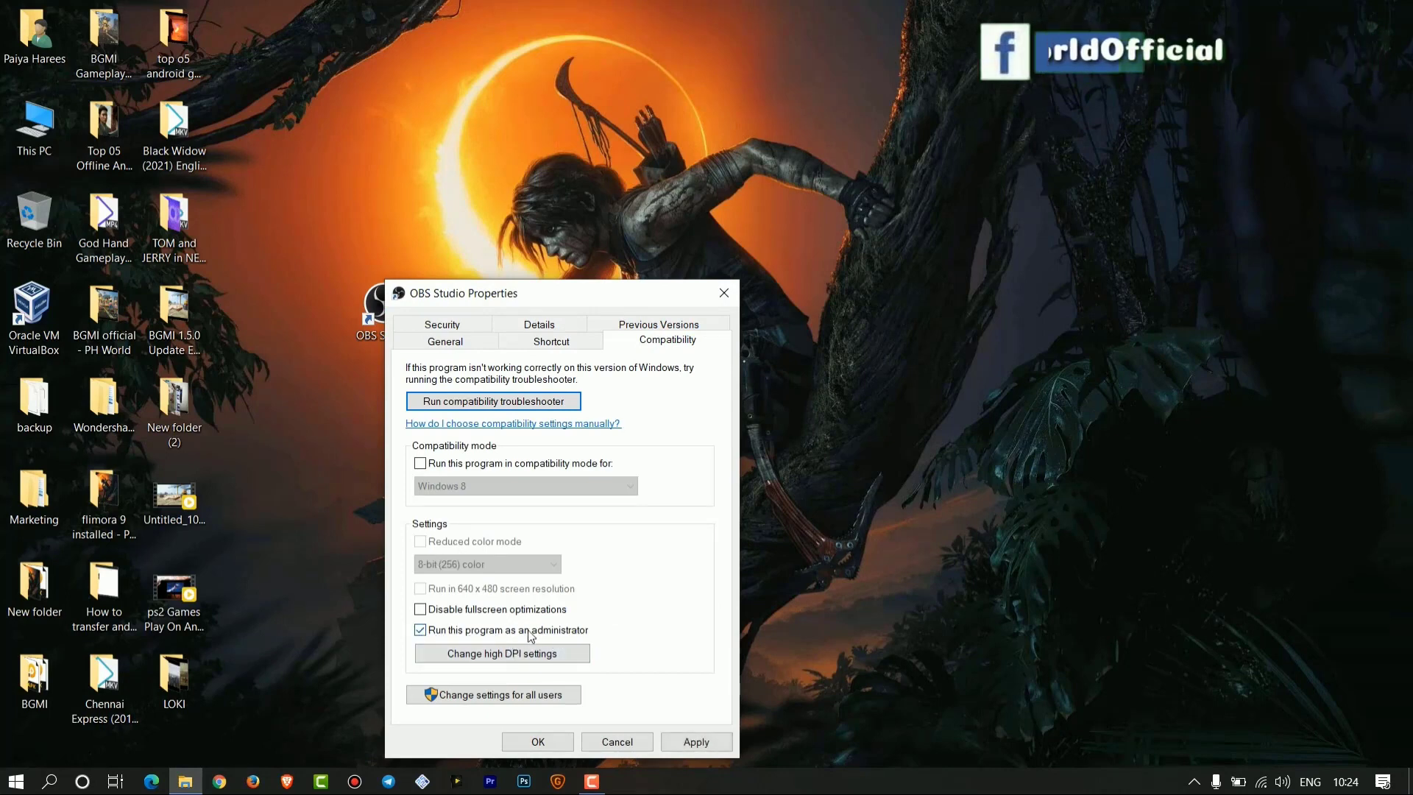
pyautogui.click(690, 745)
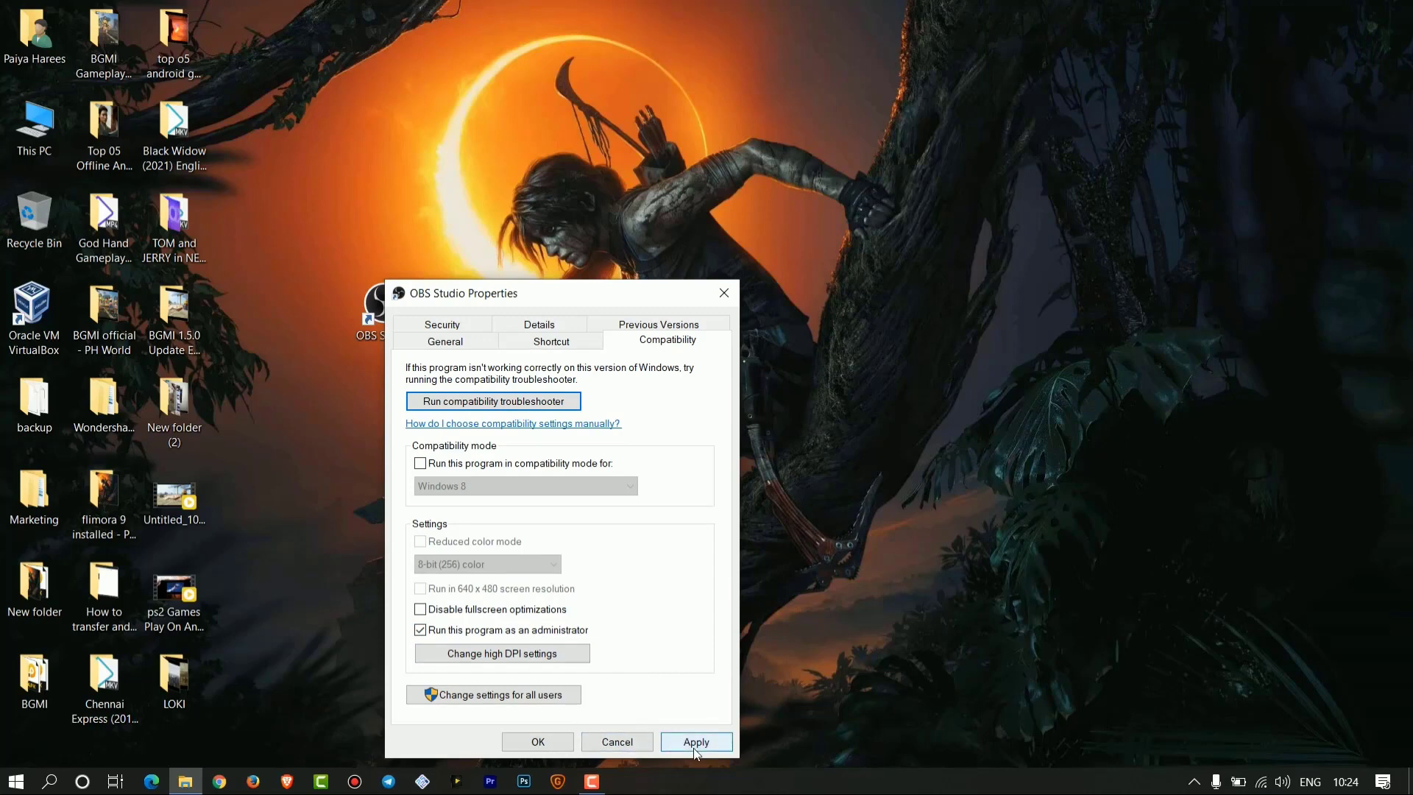
pyautogui.click(548, 744)
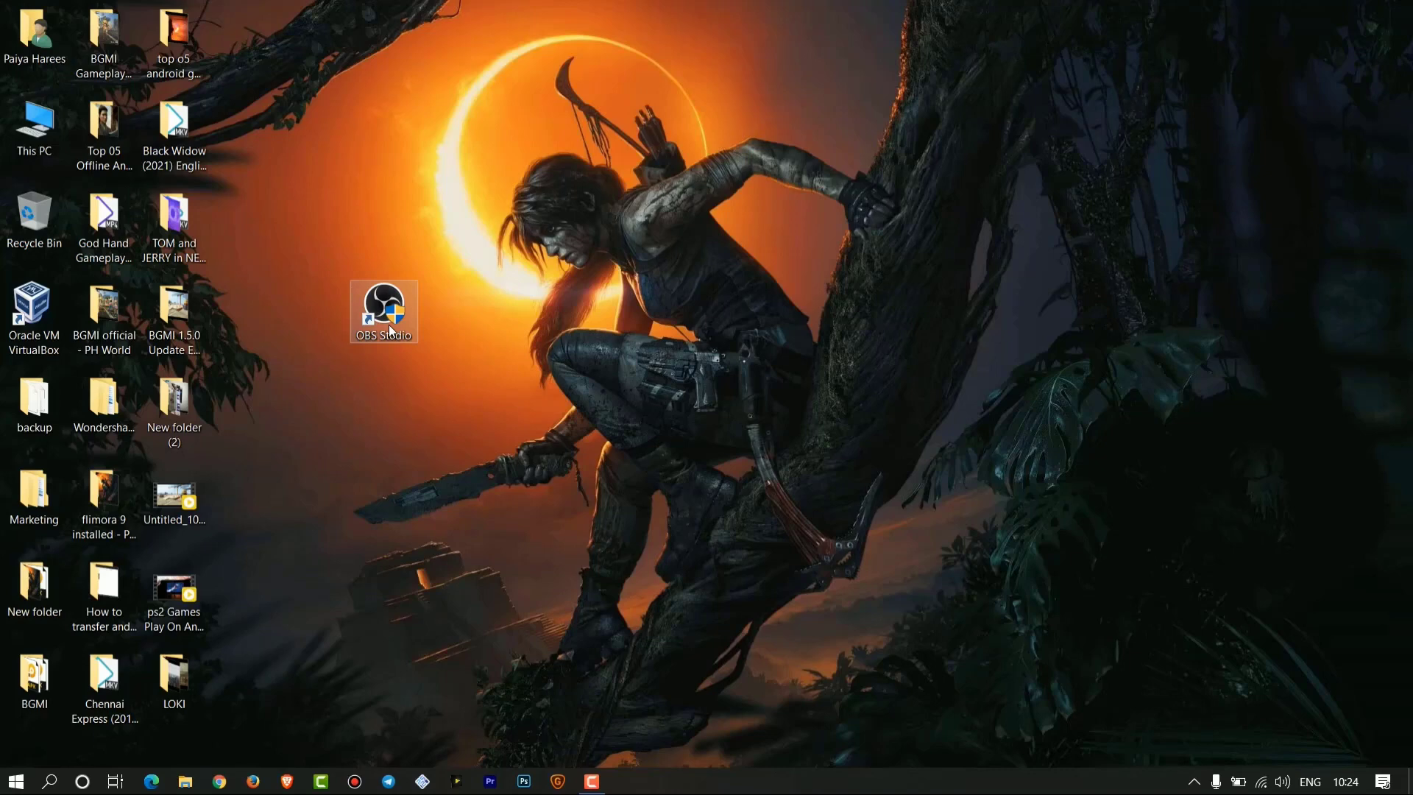
# Step: Search Windows for the Graphics settings page, open it, and choose Classic app as the type of app to set a preference for
pyautogui.click(52, 783)
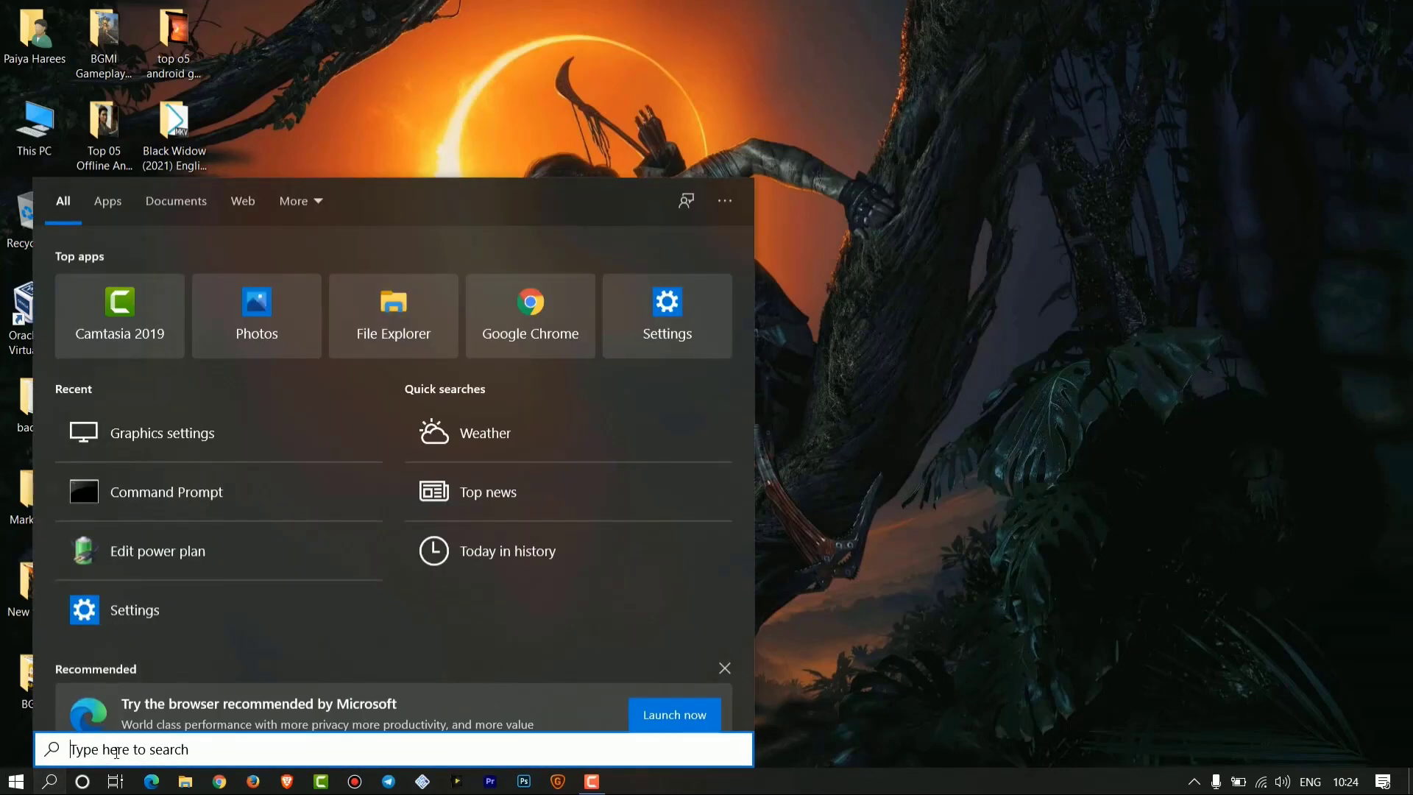
pyautogui.write('gra')
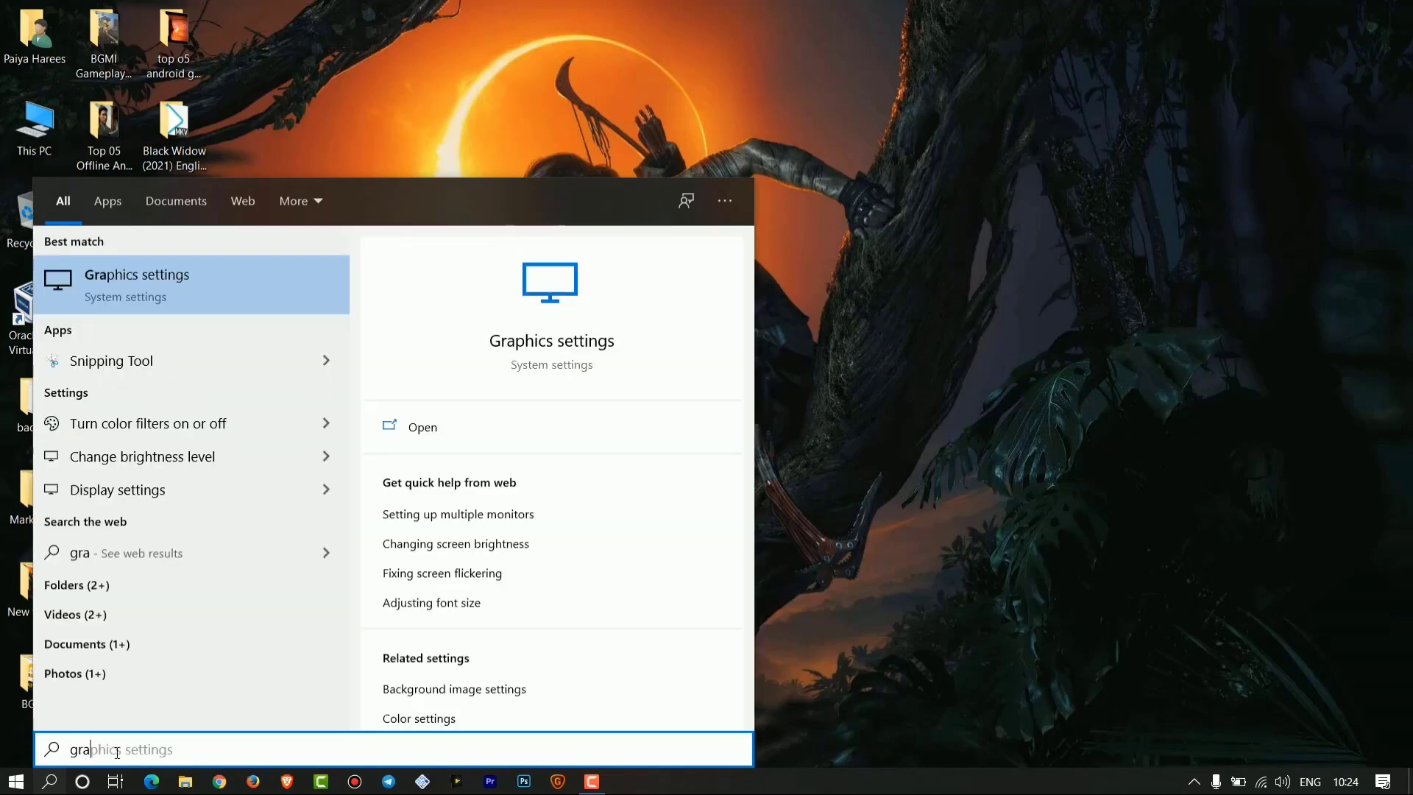
pyautogui.click(152, 284)
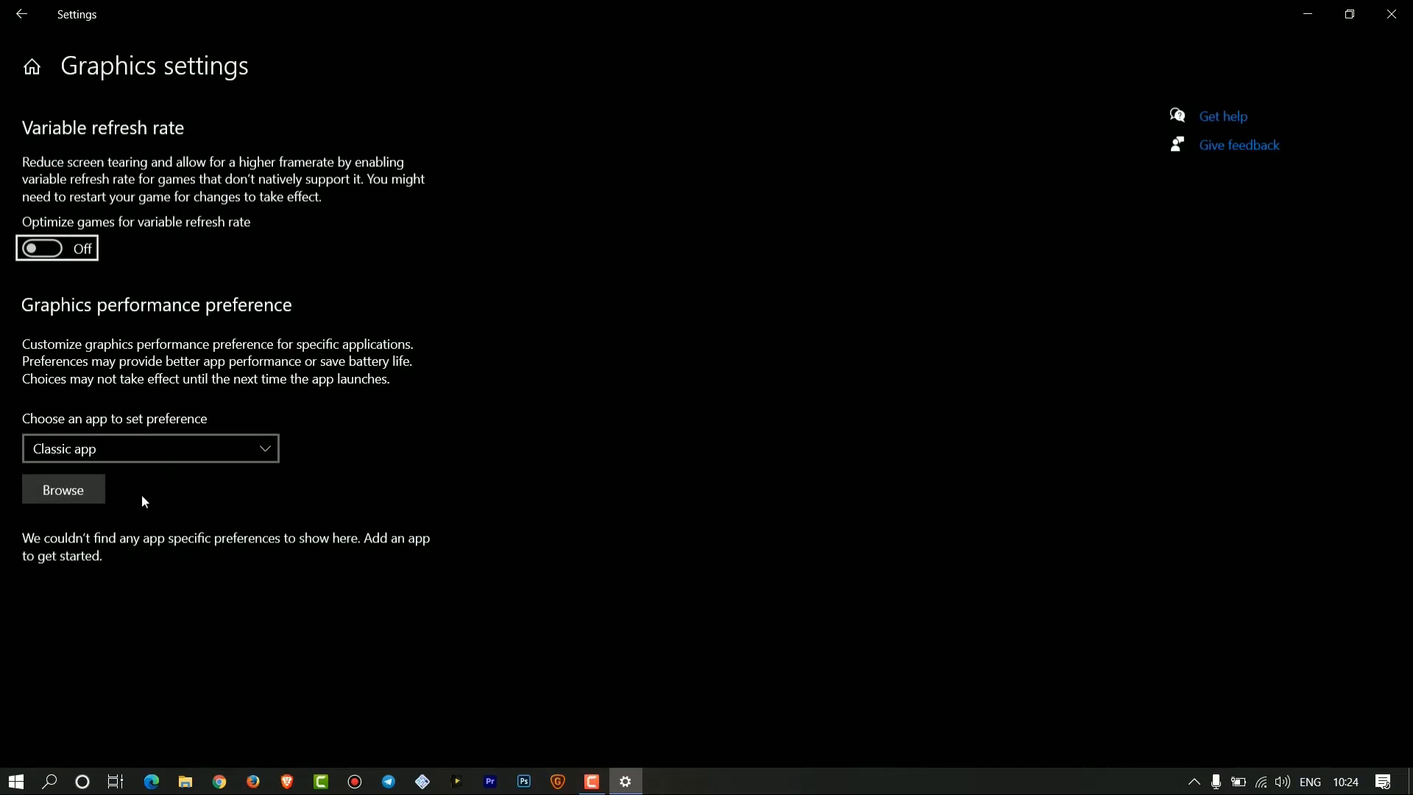
pyautogui.click(135, 452)
pyautogui.click(117, 452)
pyautogui.click(65, 495)
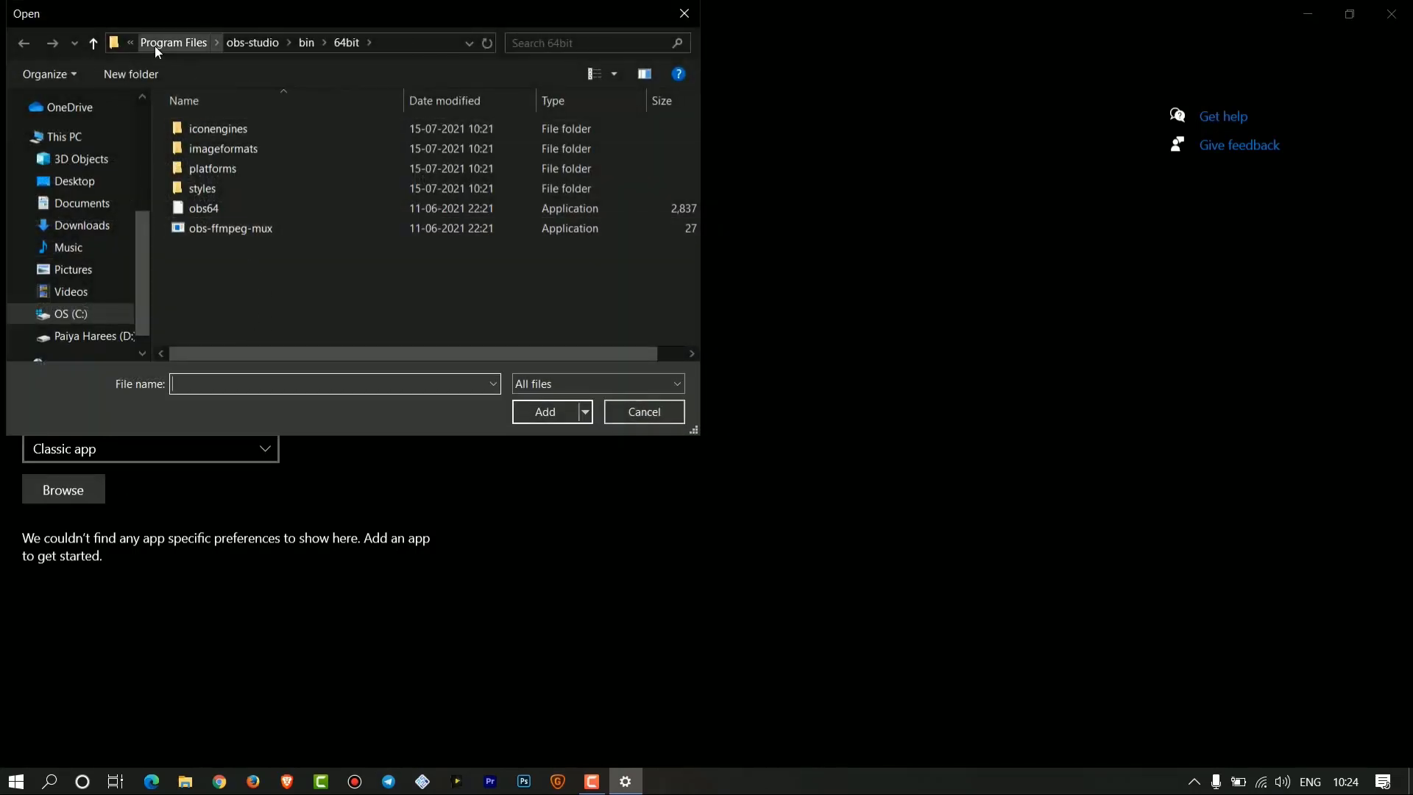
pyautogui.click(64, 136)
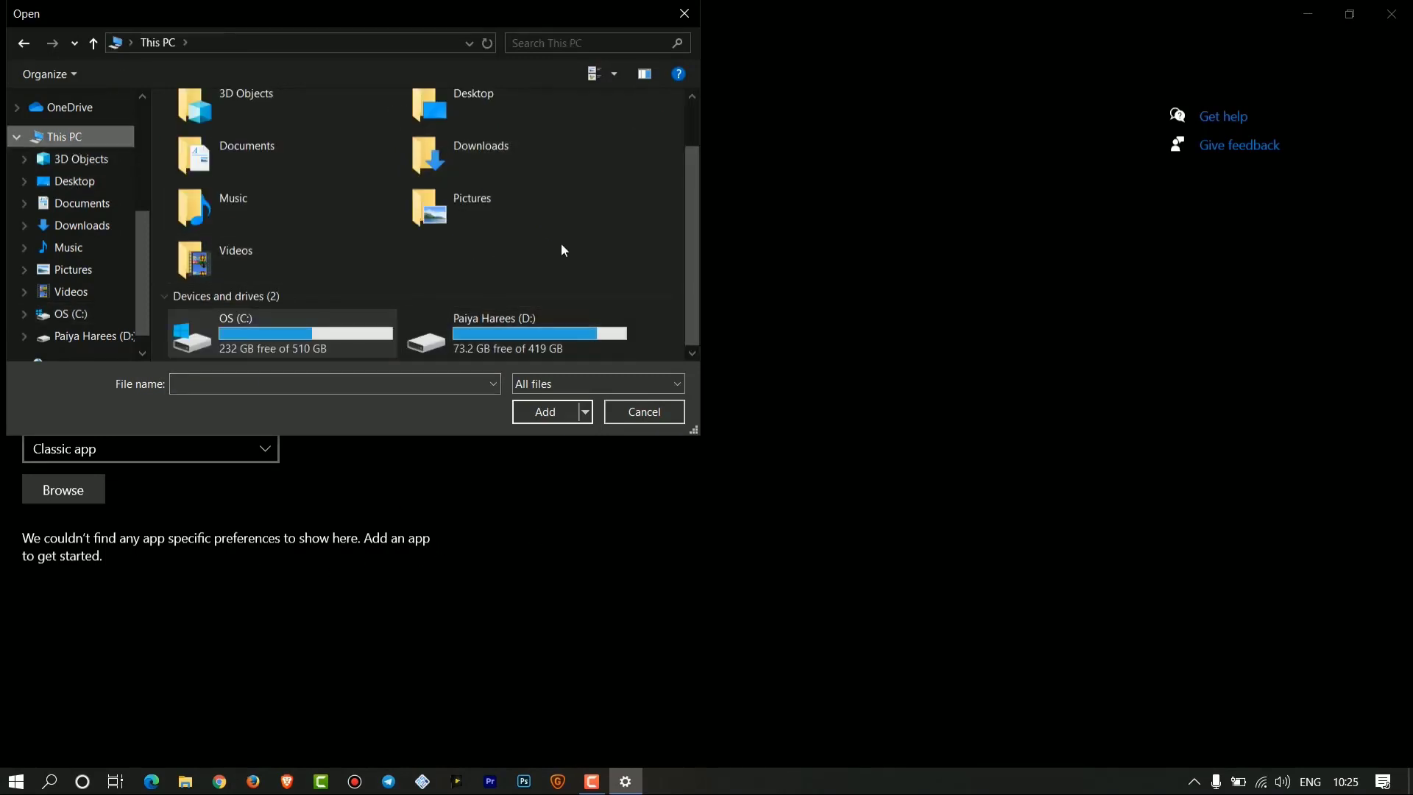
pyautogui.click(684, 14)
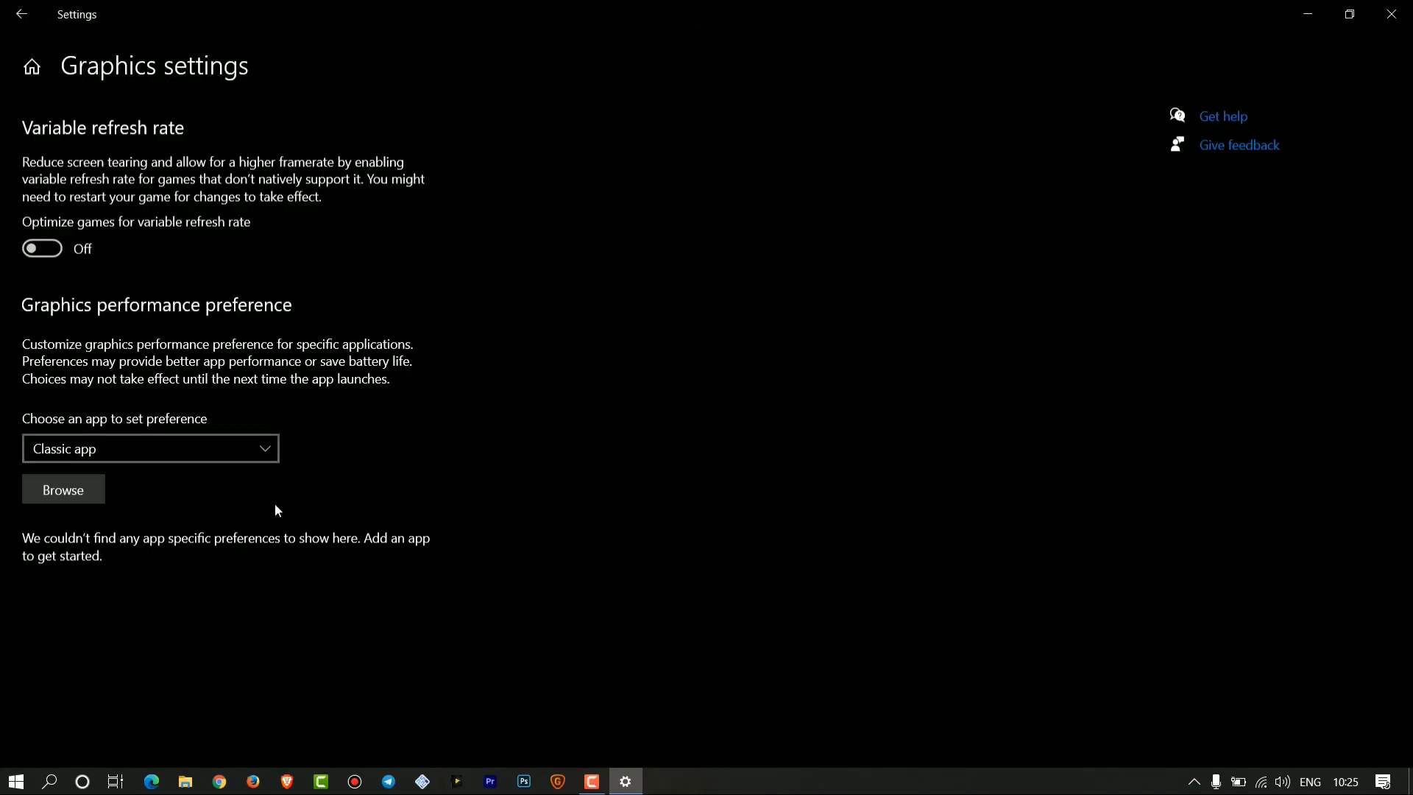
# Step: Minimize Settings and open the OBS Studio shortcut's file location to check the folder path of its executable, closing the folder window when done
pyautogui.click(1294, 21)
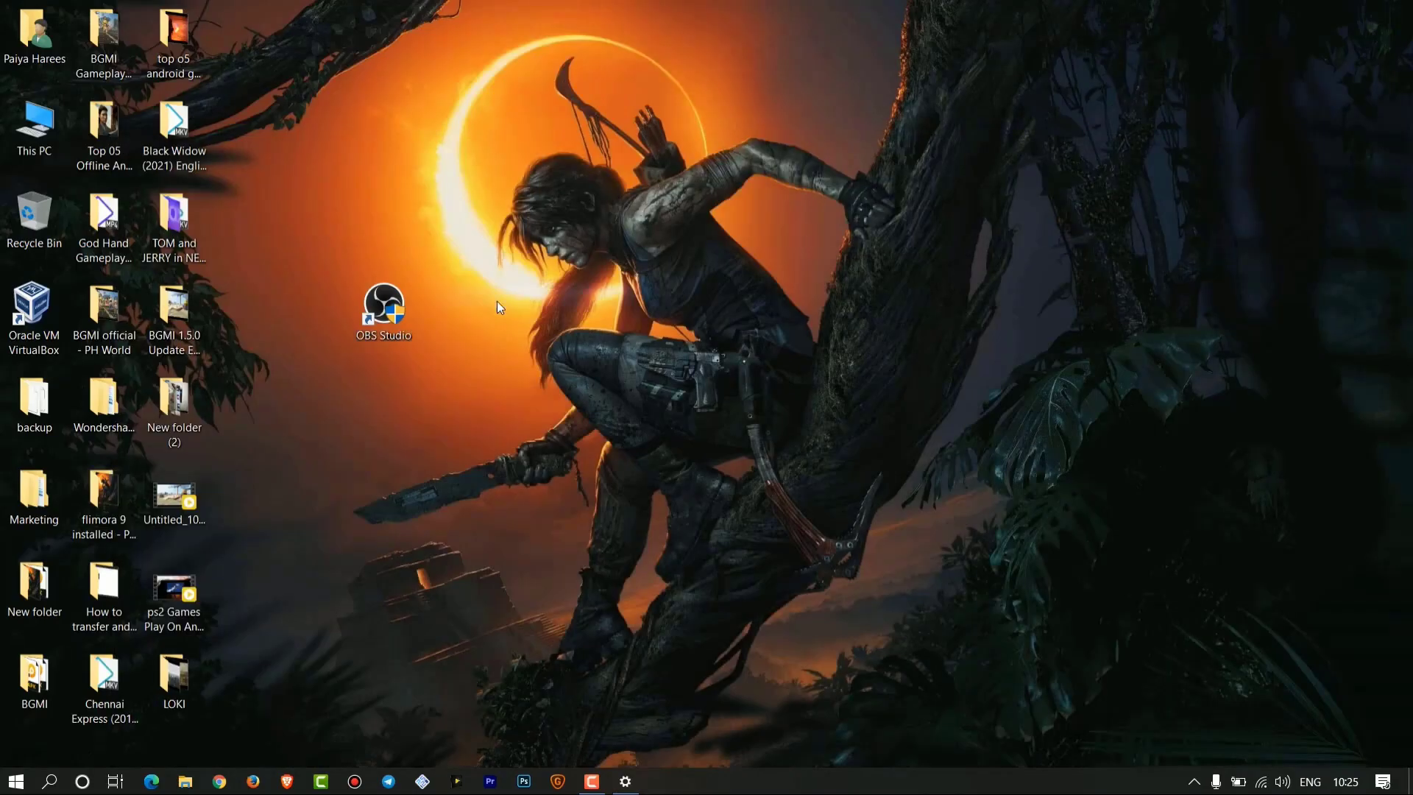
pyautogui.rightClick(385, 324)
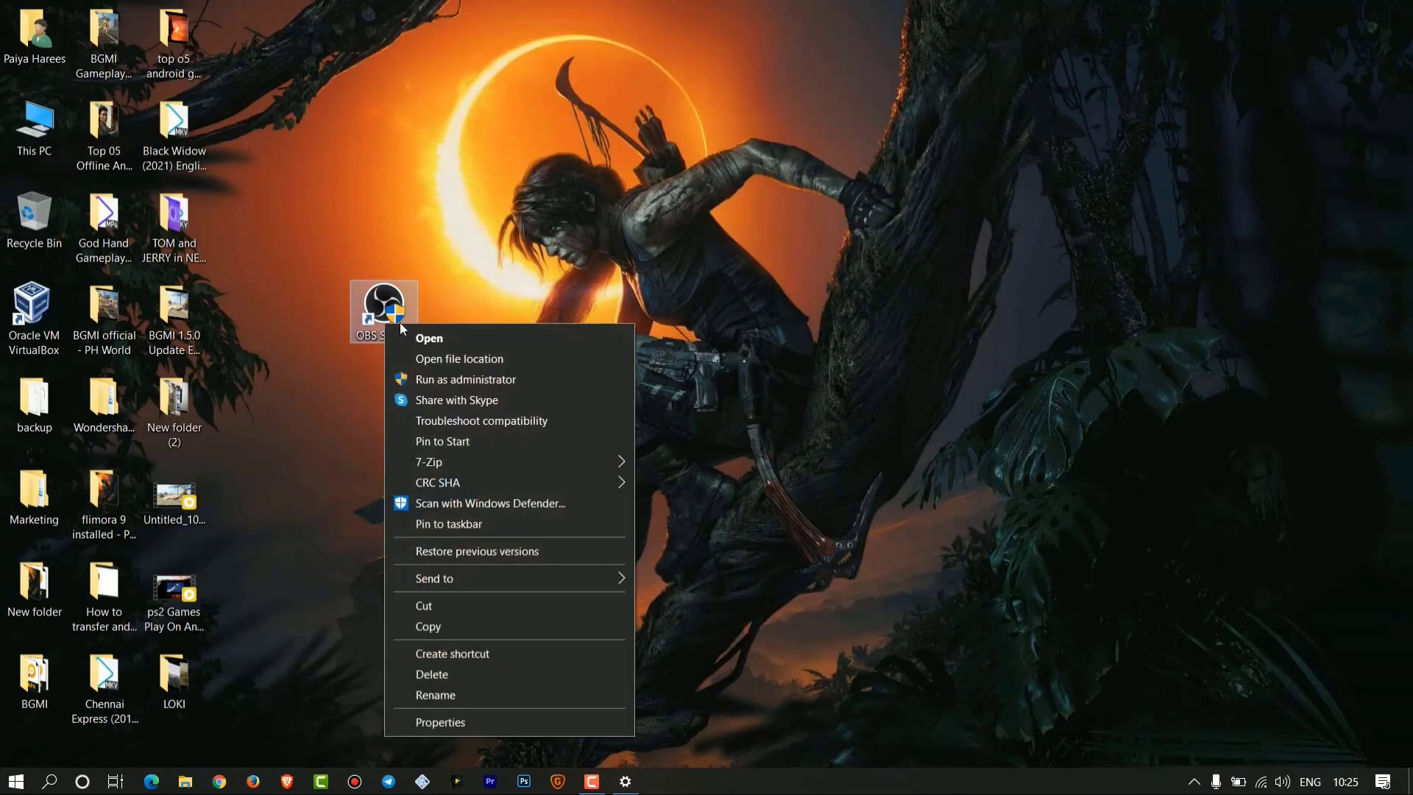
pyautogui.click(470, 360)
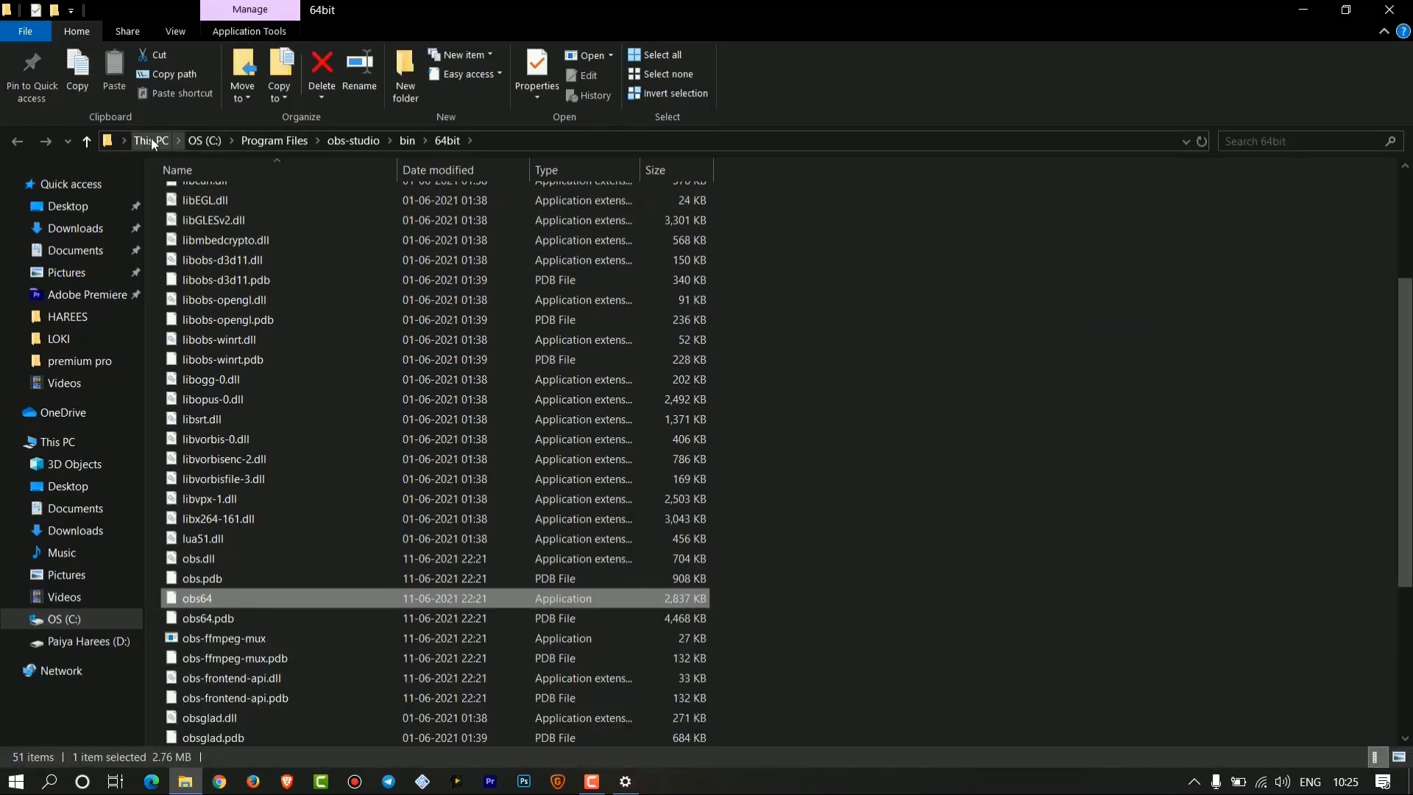
pyautogui.click(152, 140)
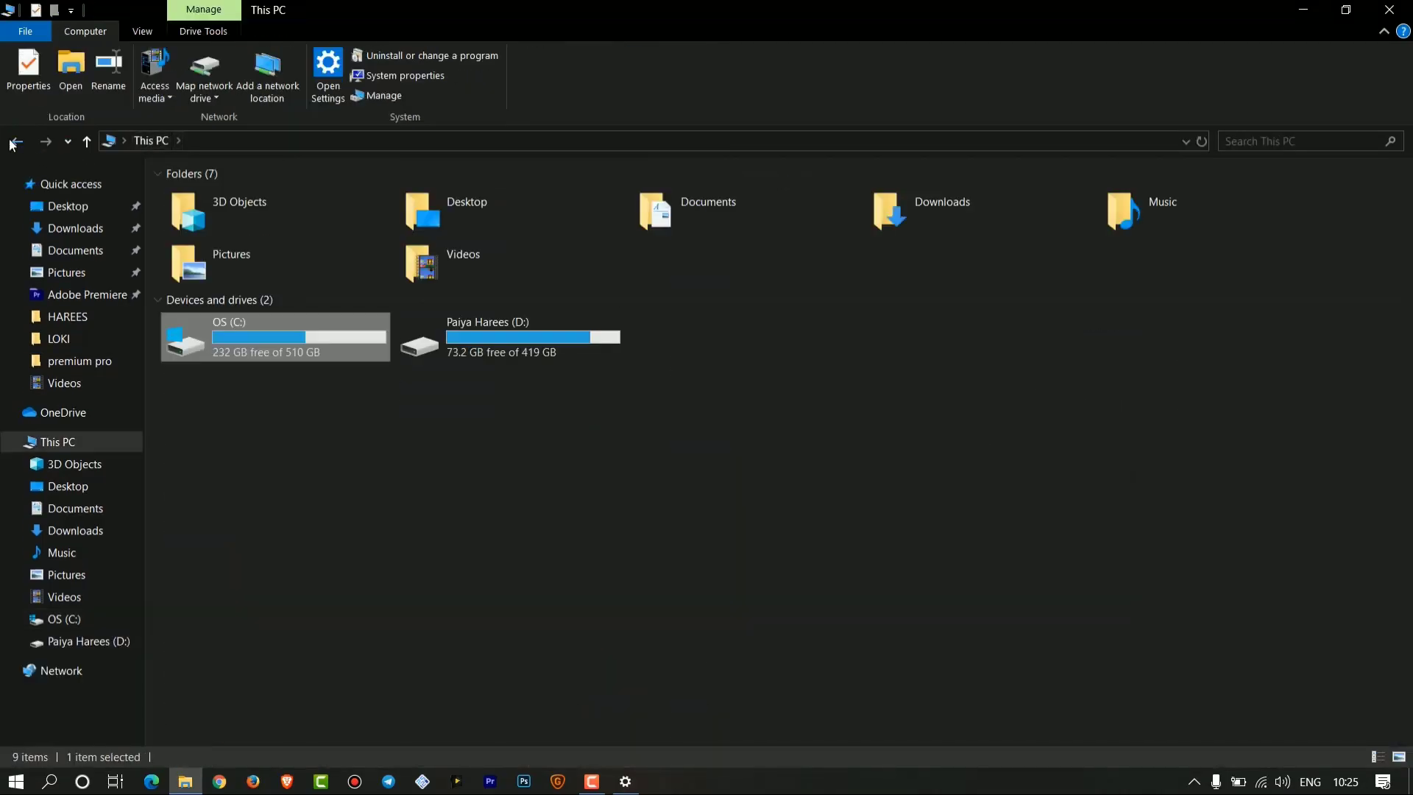
pyautogui.click(13, 142)
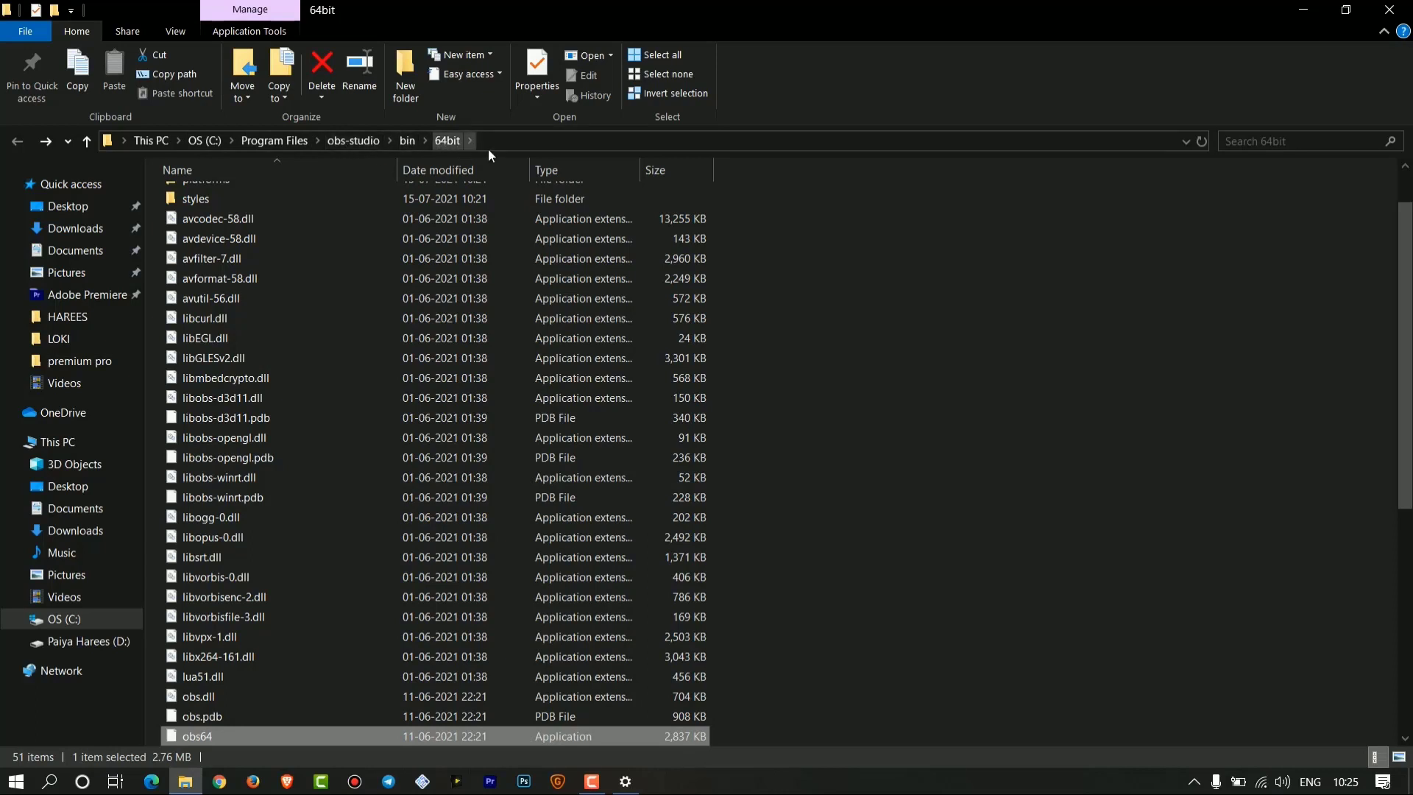
pyautogui.click(1390, 10)
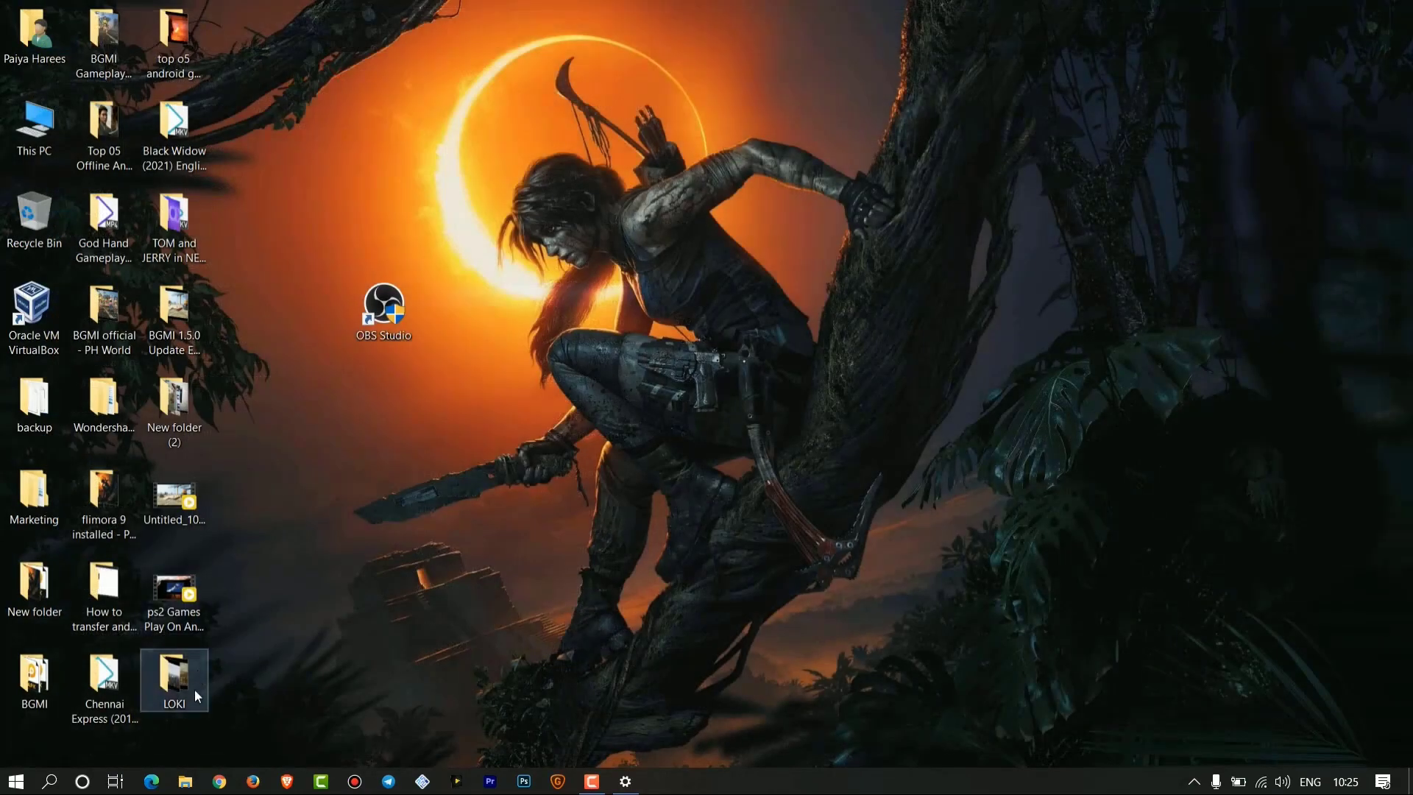
# Step: Add the obs64 application from C:\Program Files\obs-studio\bin\64bit to the graphics performance preference list in Settings
pyautogui.click(624, 782)
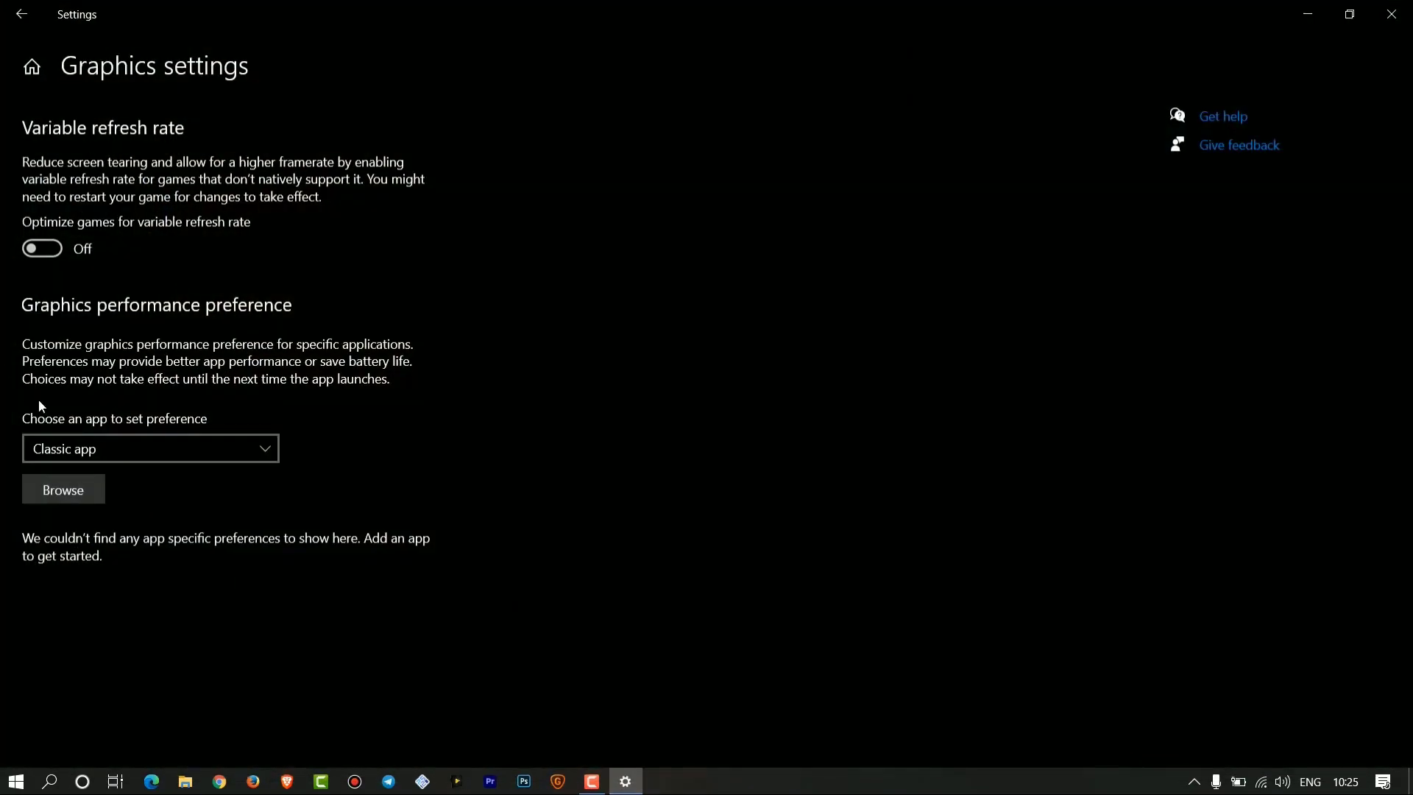
pyautogui.click(65, 489)
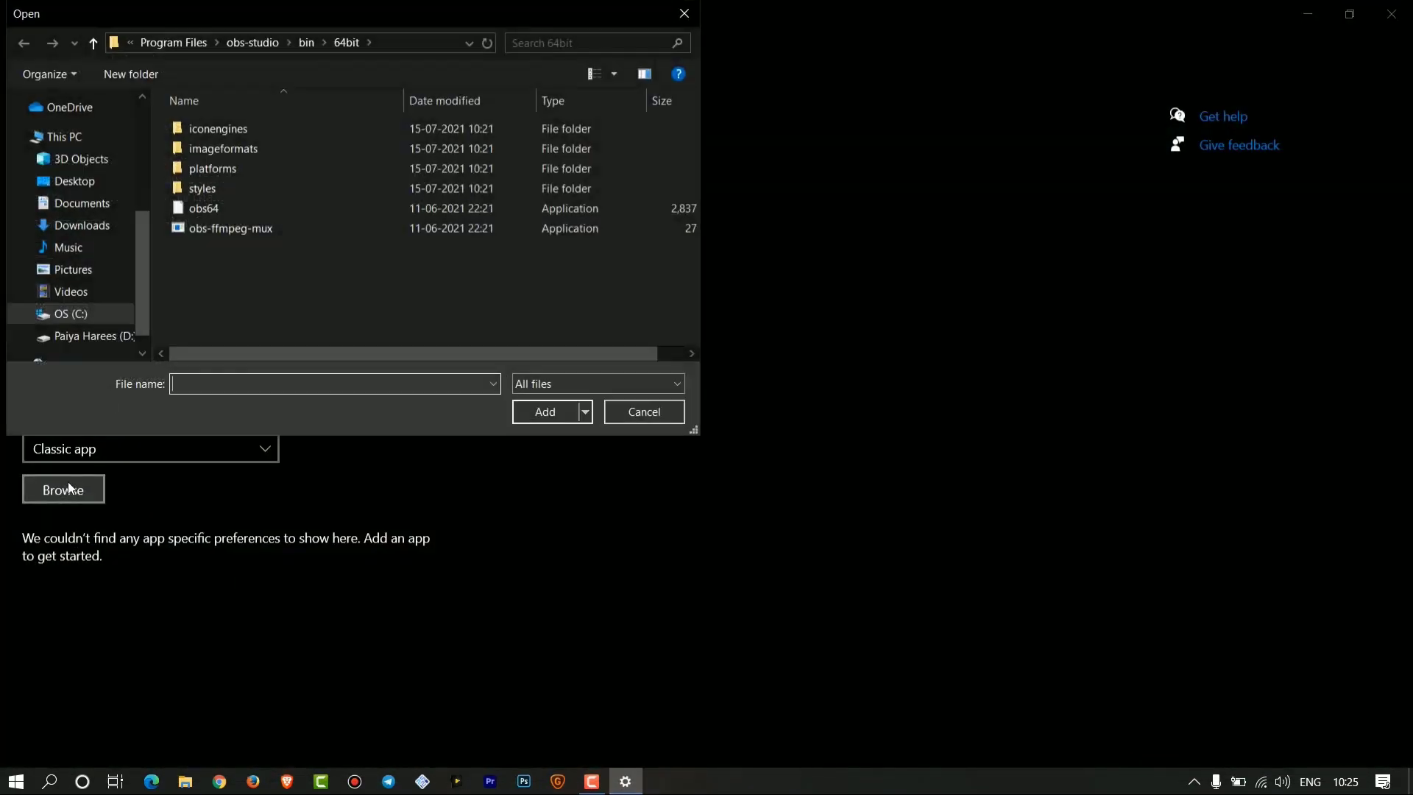
pyautogui.click(94, 137)
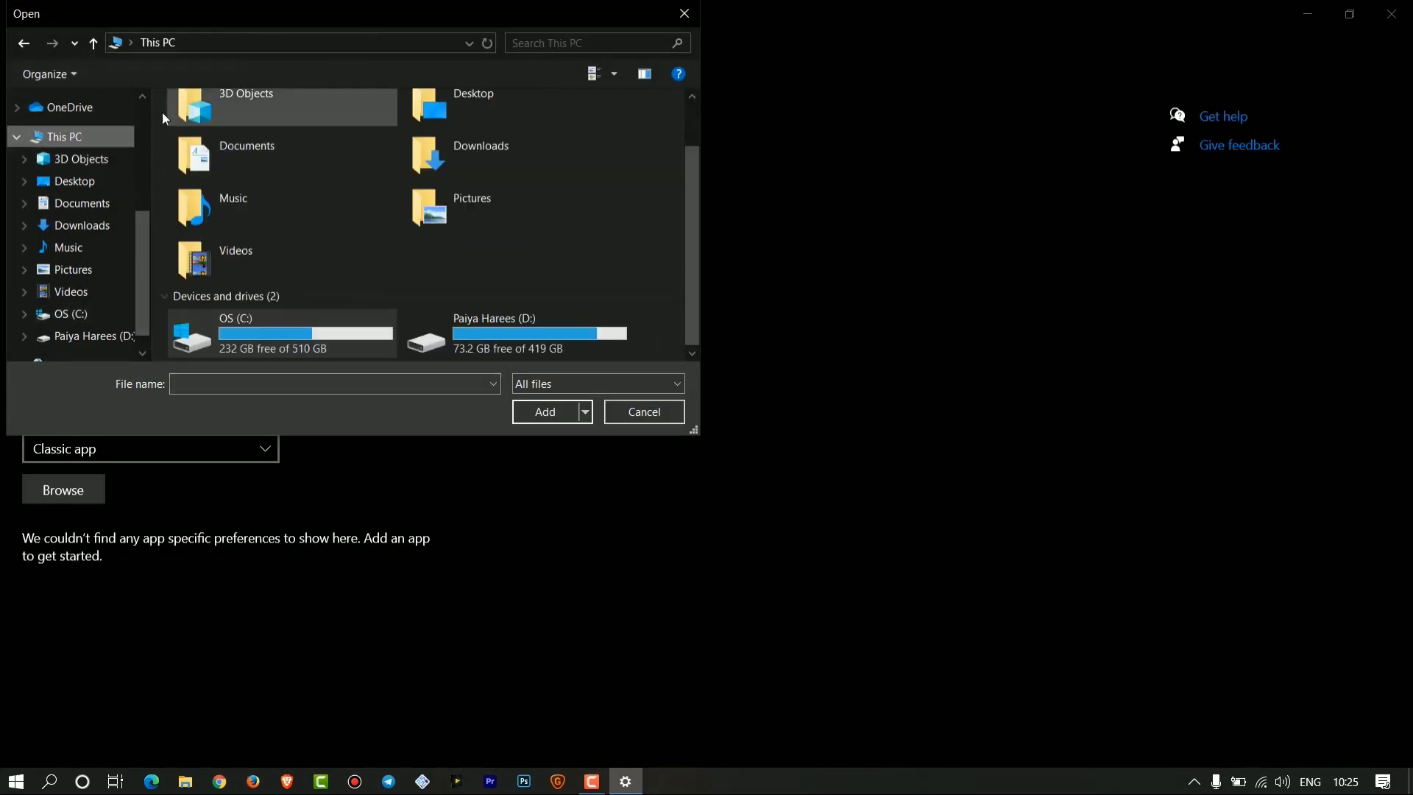
pyautogui.doubleClick(276, 340)
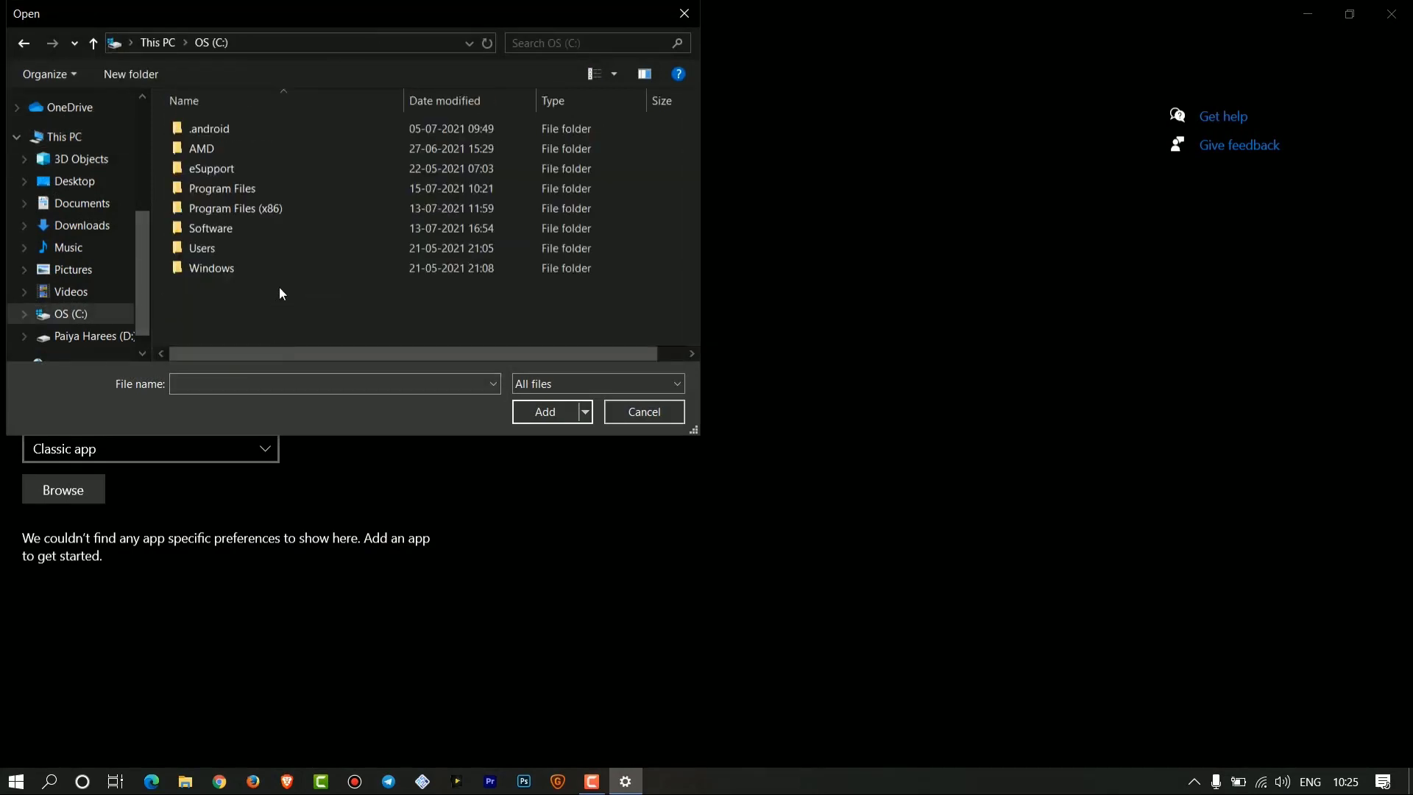
pyautogui.doubleClick(237, 190)
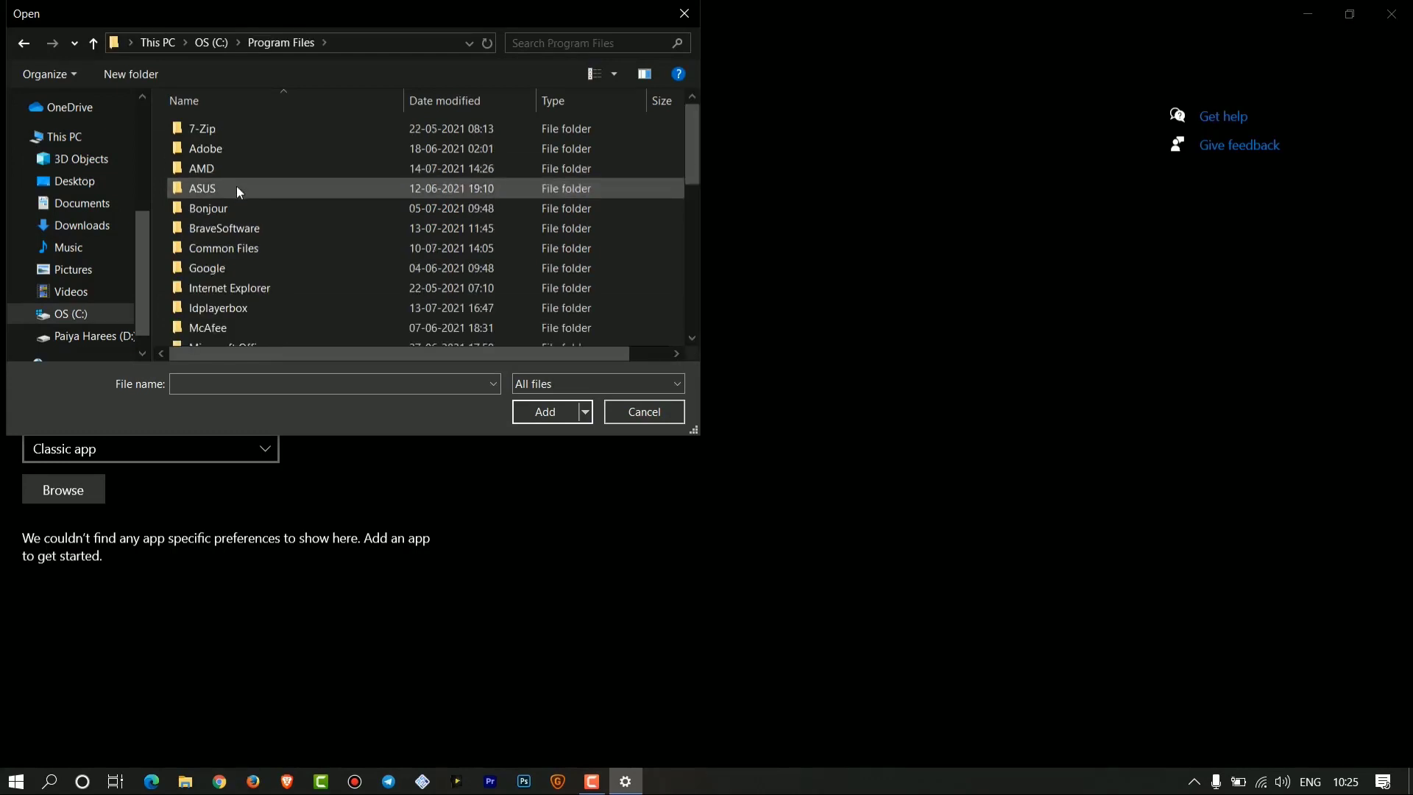
pyautogui.scroll(-2, 236, 185)
pyautogui.scroll(-1, 236, 186)
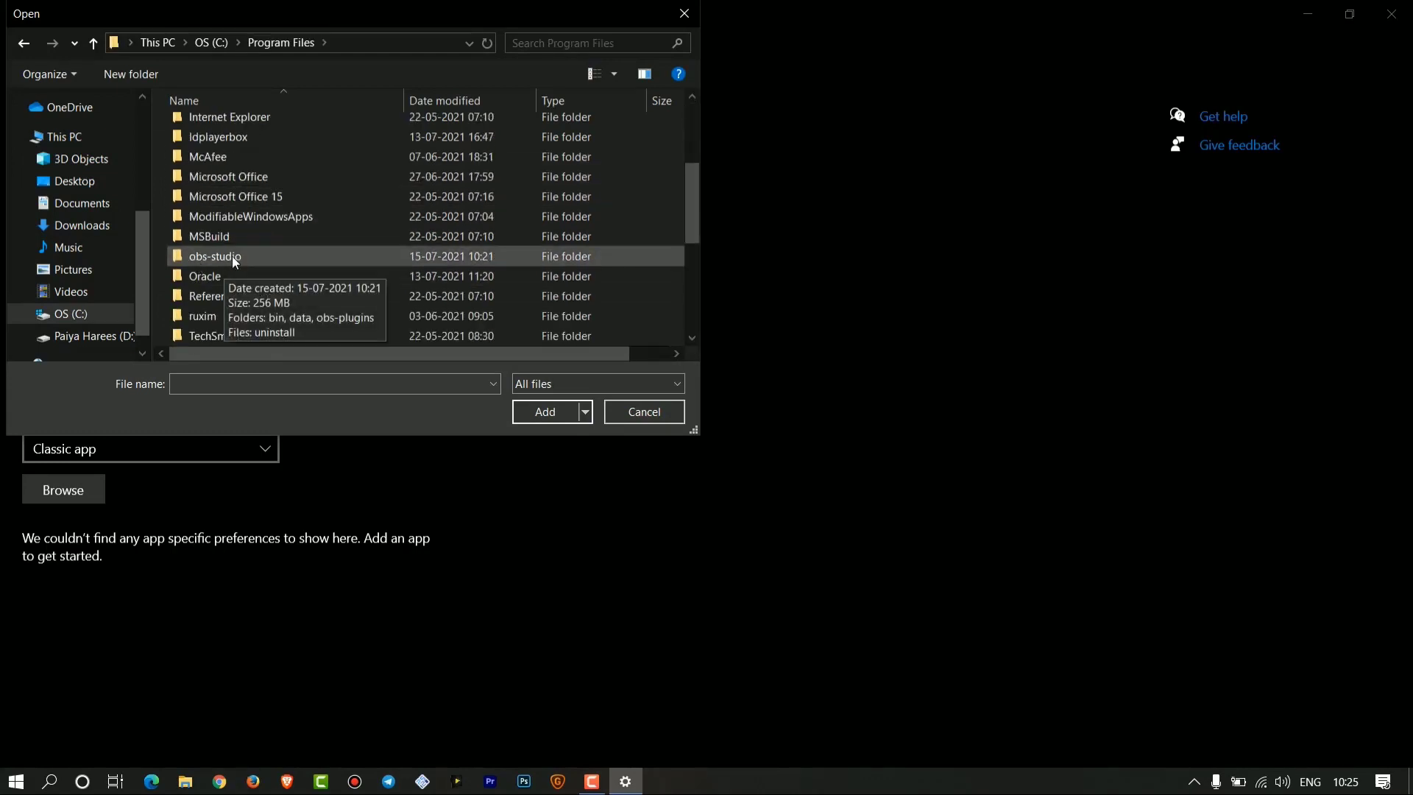
pyautogui.doubleClick(236, 255)
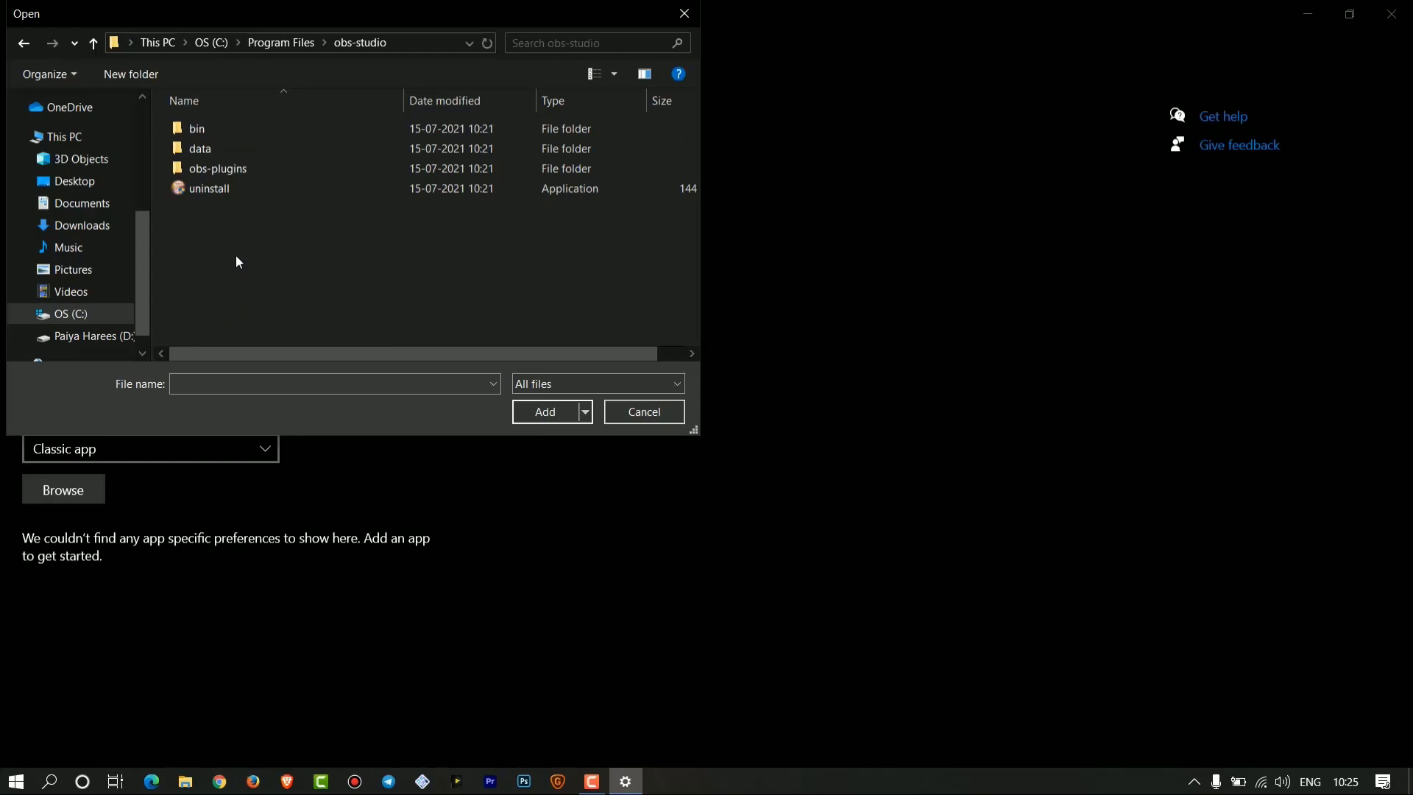
pyautogui.doubleClick(263, 128)
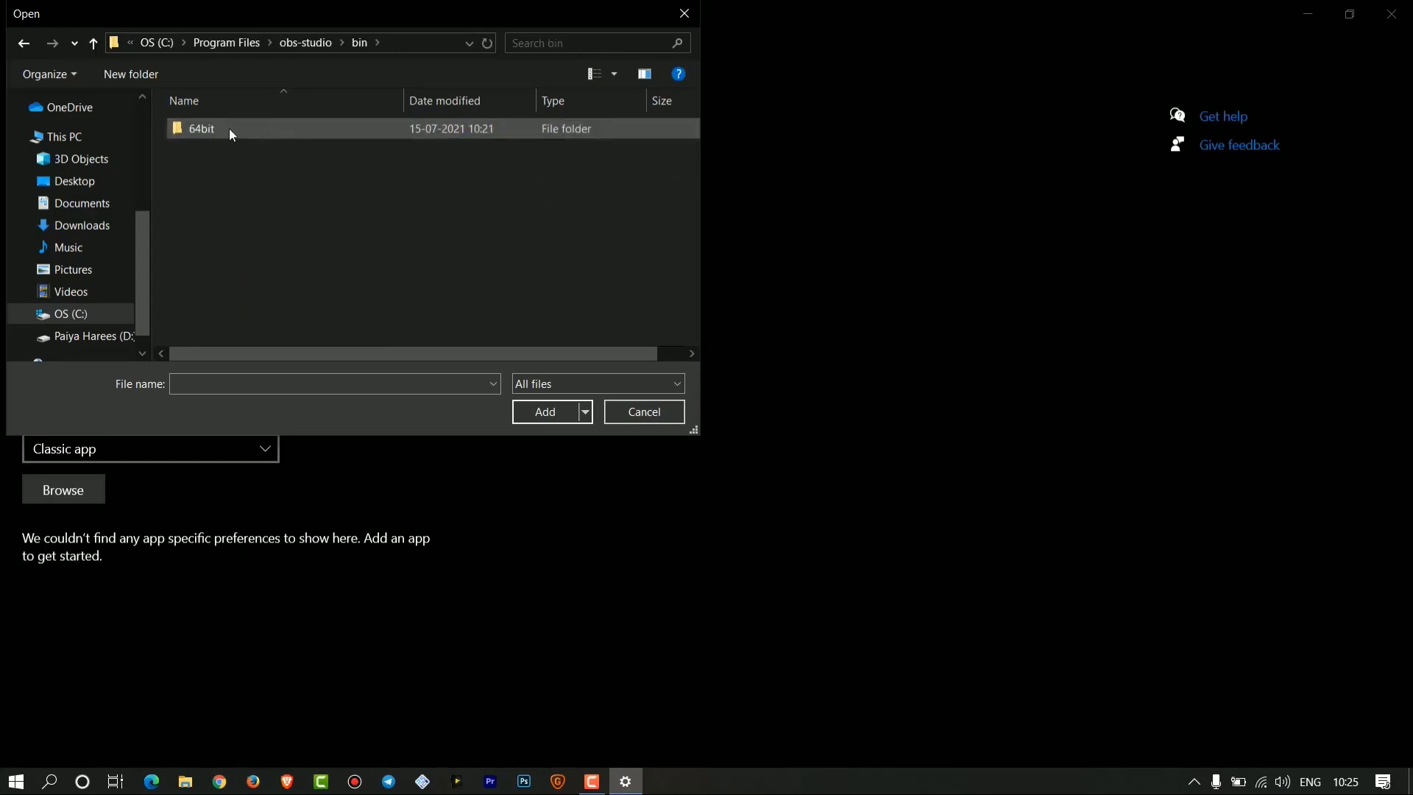
pyautogui.doubleClick(230, 128)
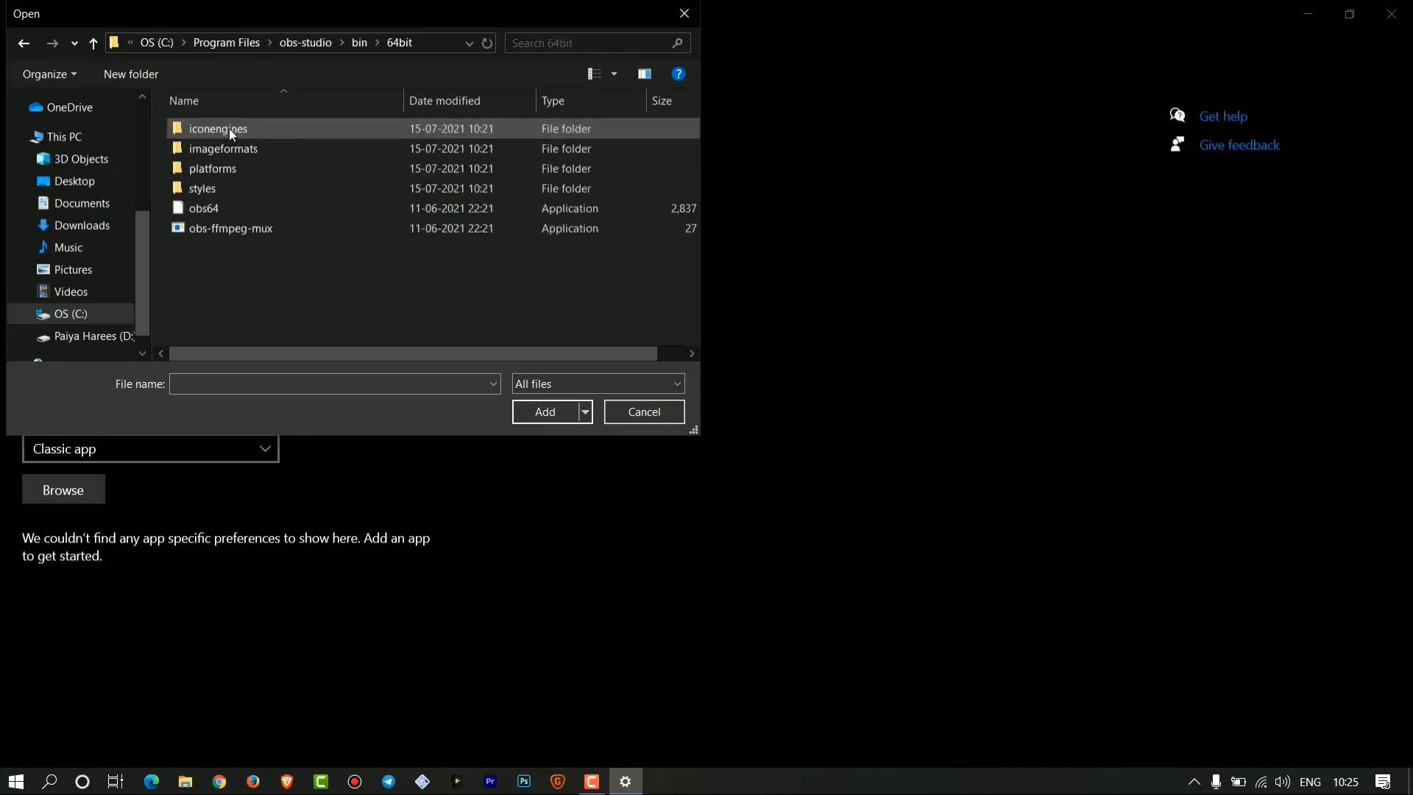
pyautogui.click(233, 209)
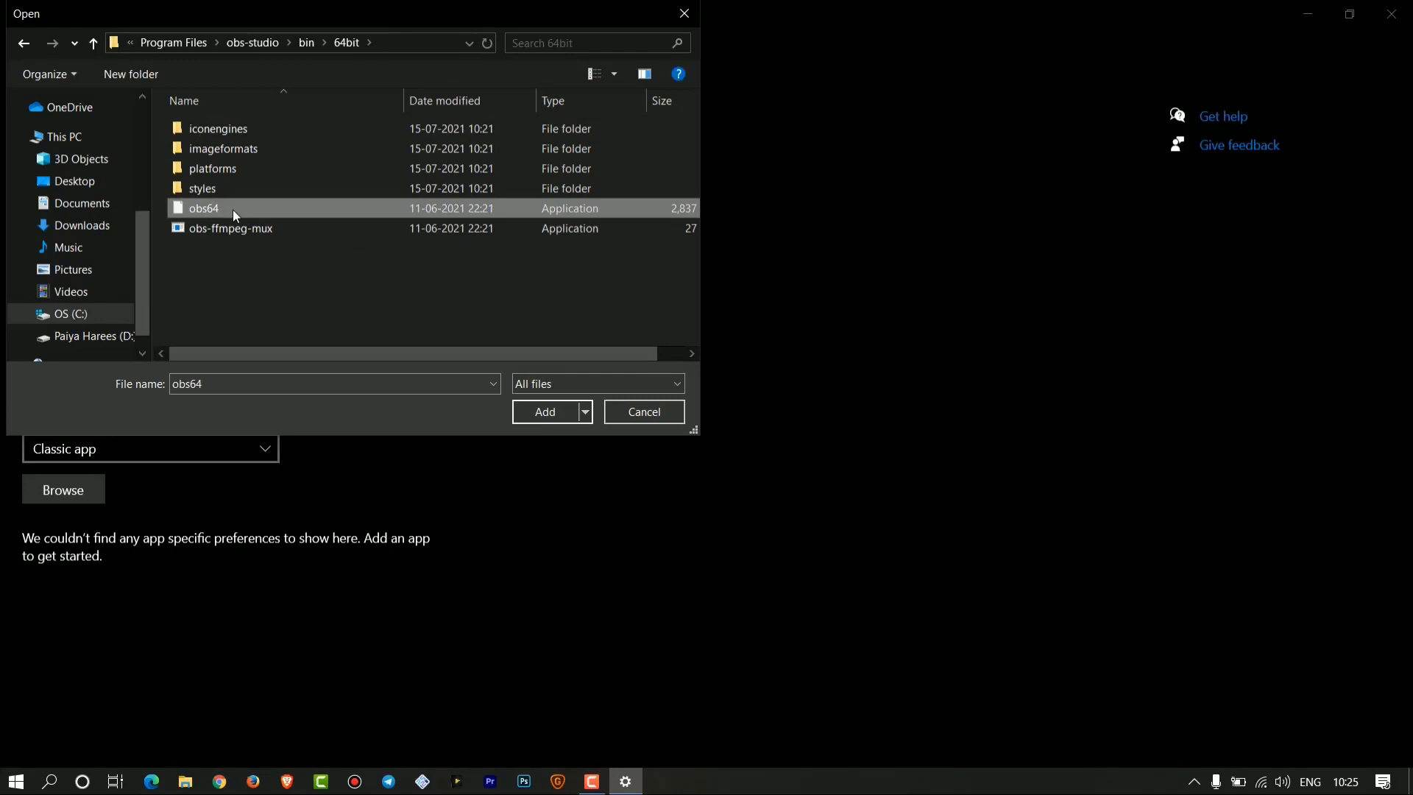
pyautogui.click(528, 412)
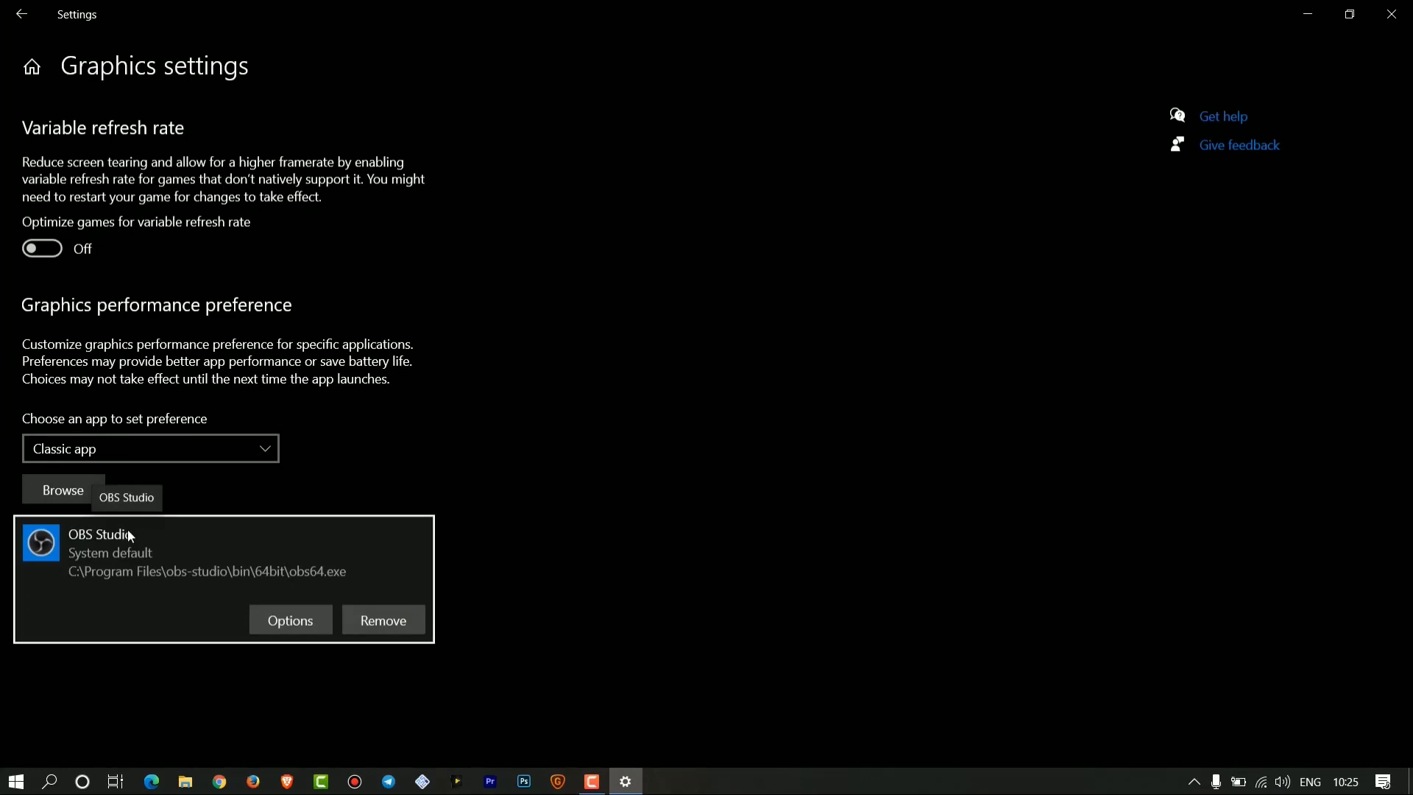
# Step: Set the OBS Studio graphics preference to Power saving, save it, and close Settings
pyautogui.click(307, 623)
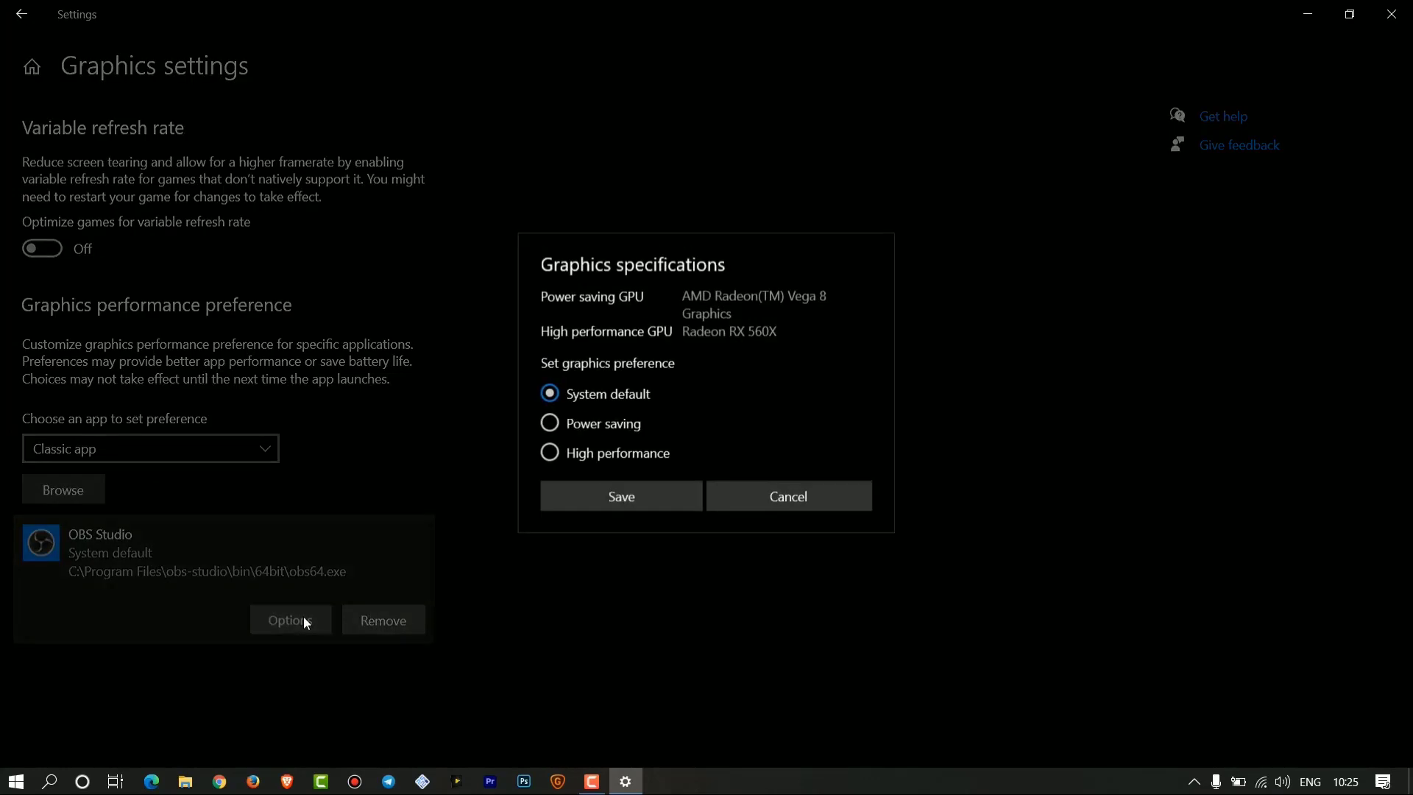
pyautogui.click(555, 430)
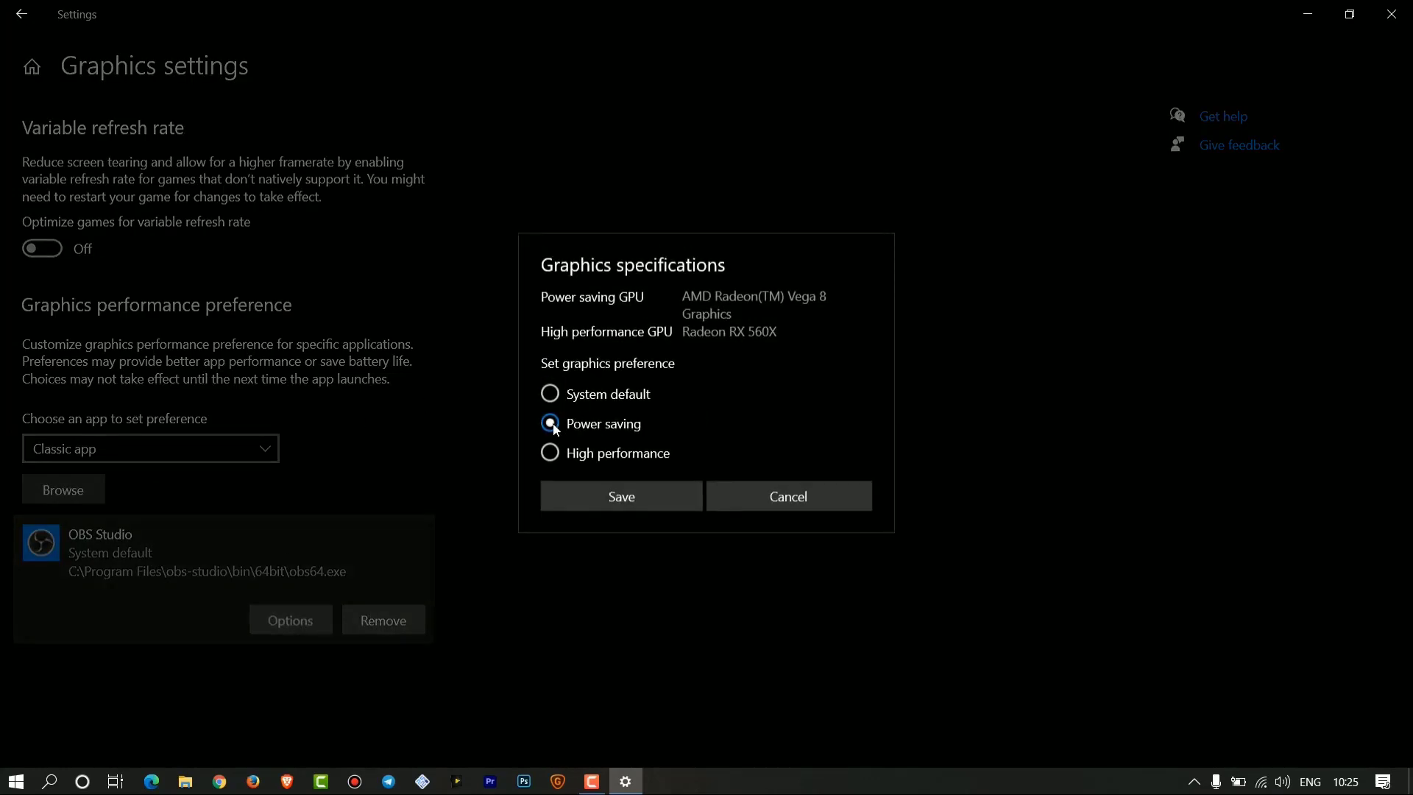
pyautogui.click(620, 497)
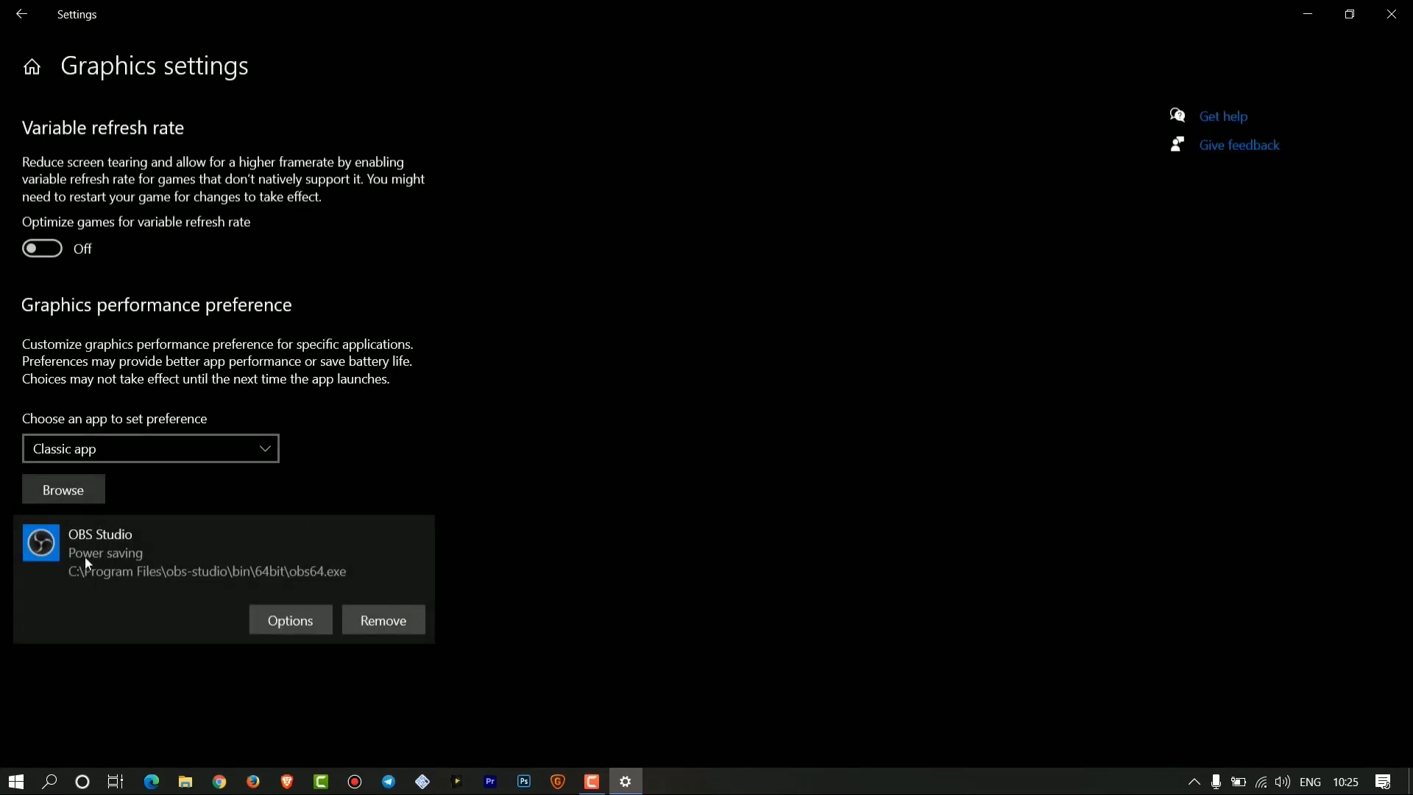
pyautogui.click(1391, 14)
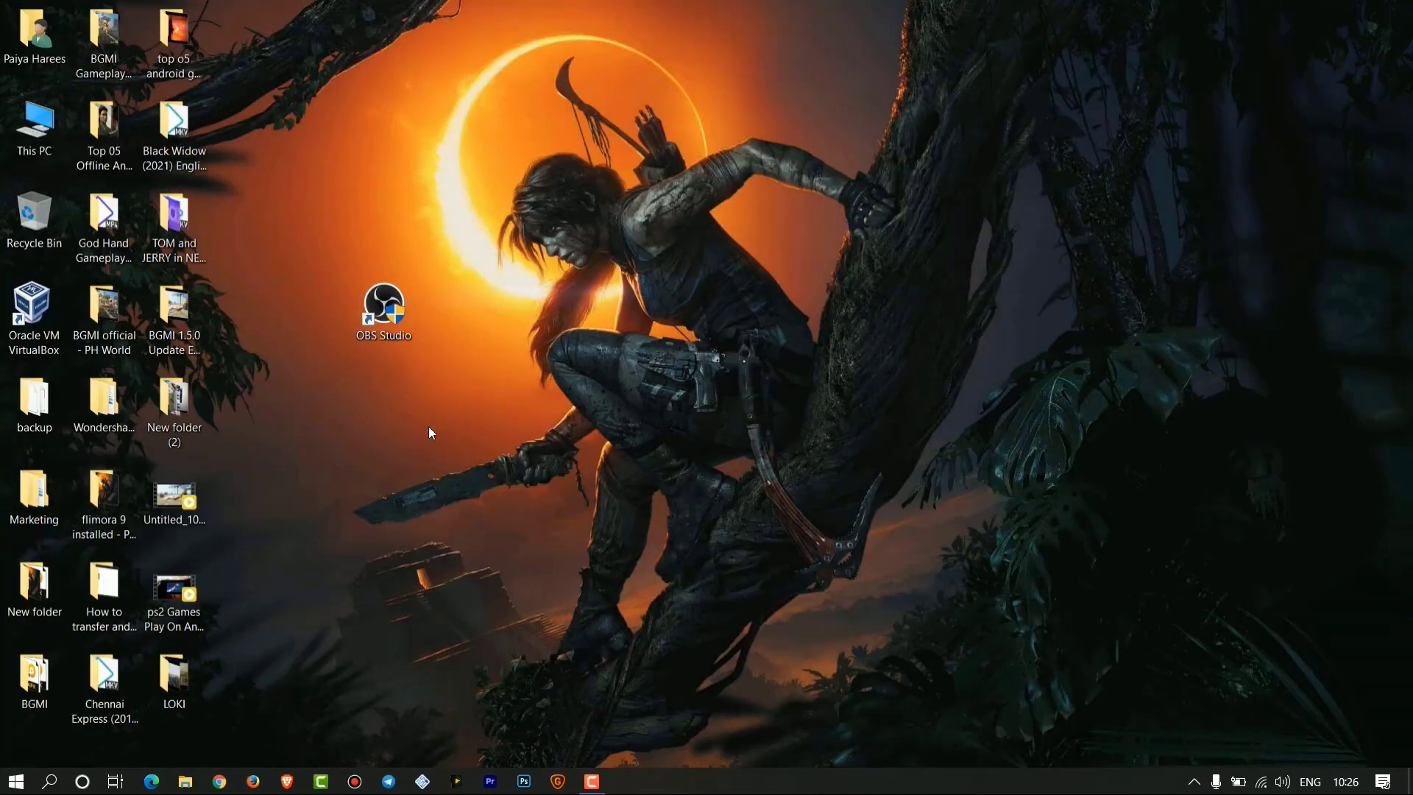
# Step: Try Windows 7 compatibility mode in the OBS Studio shortcut's properties, turning it off again before closing the dialog
pyautogui.rightClick(390, 307)
pyautogui.click(501, 698)
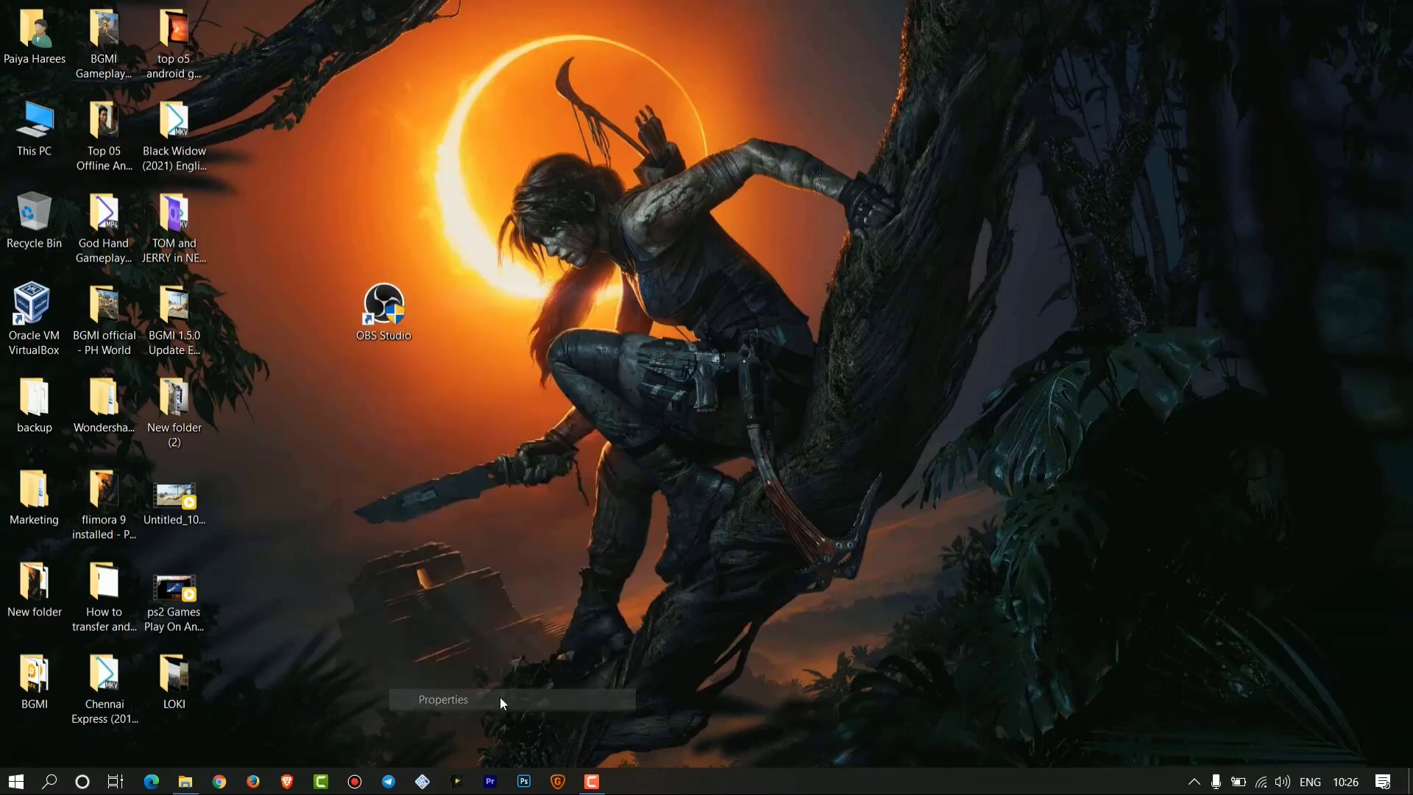
pyautogui.click(641, 346)
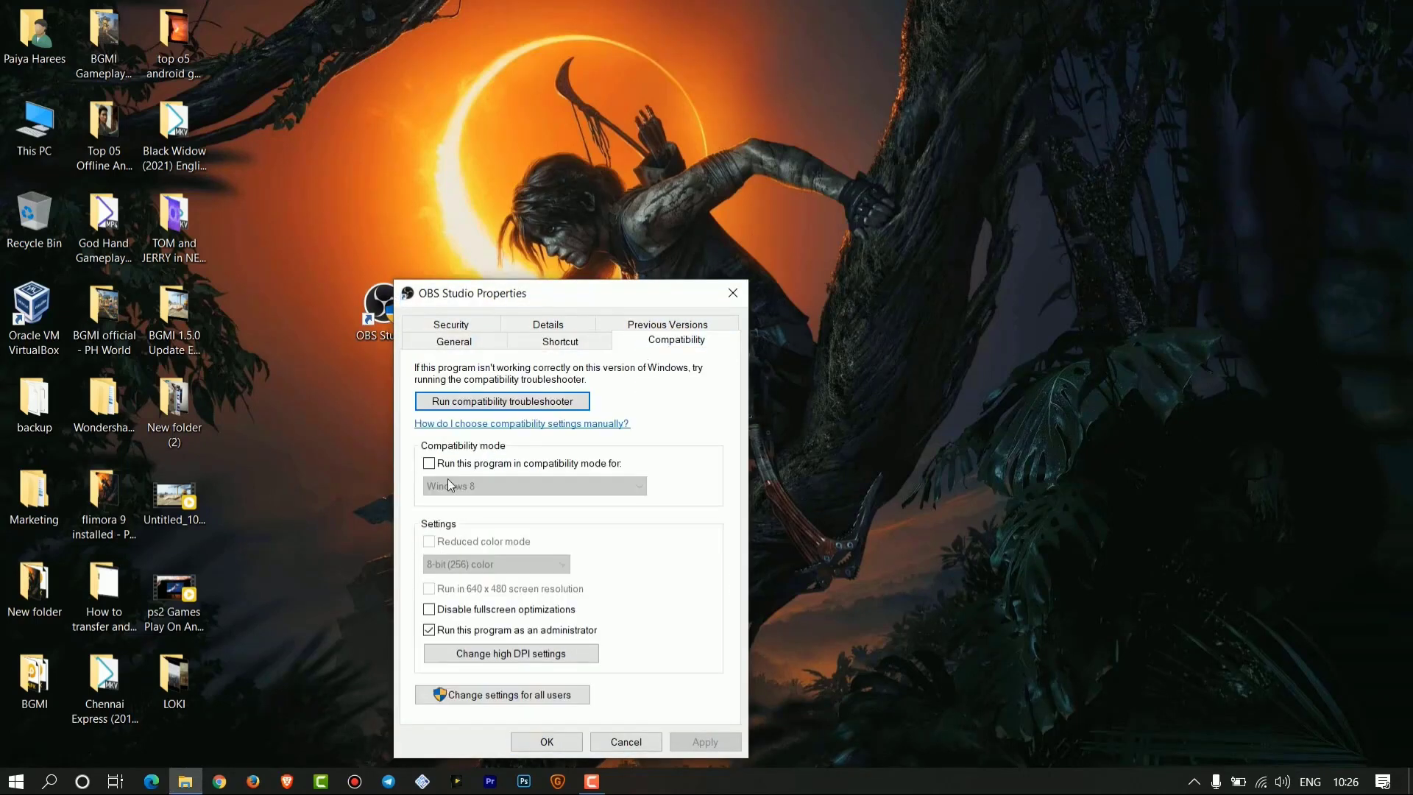
pyautogui.click(546, 463)
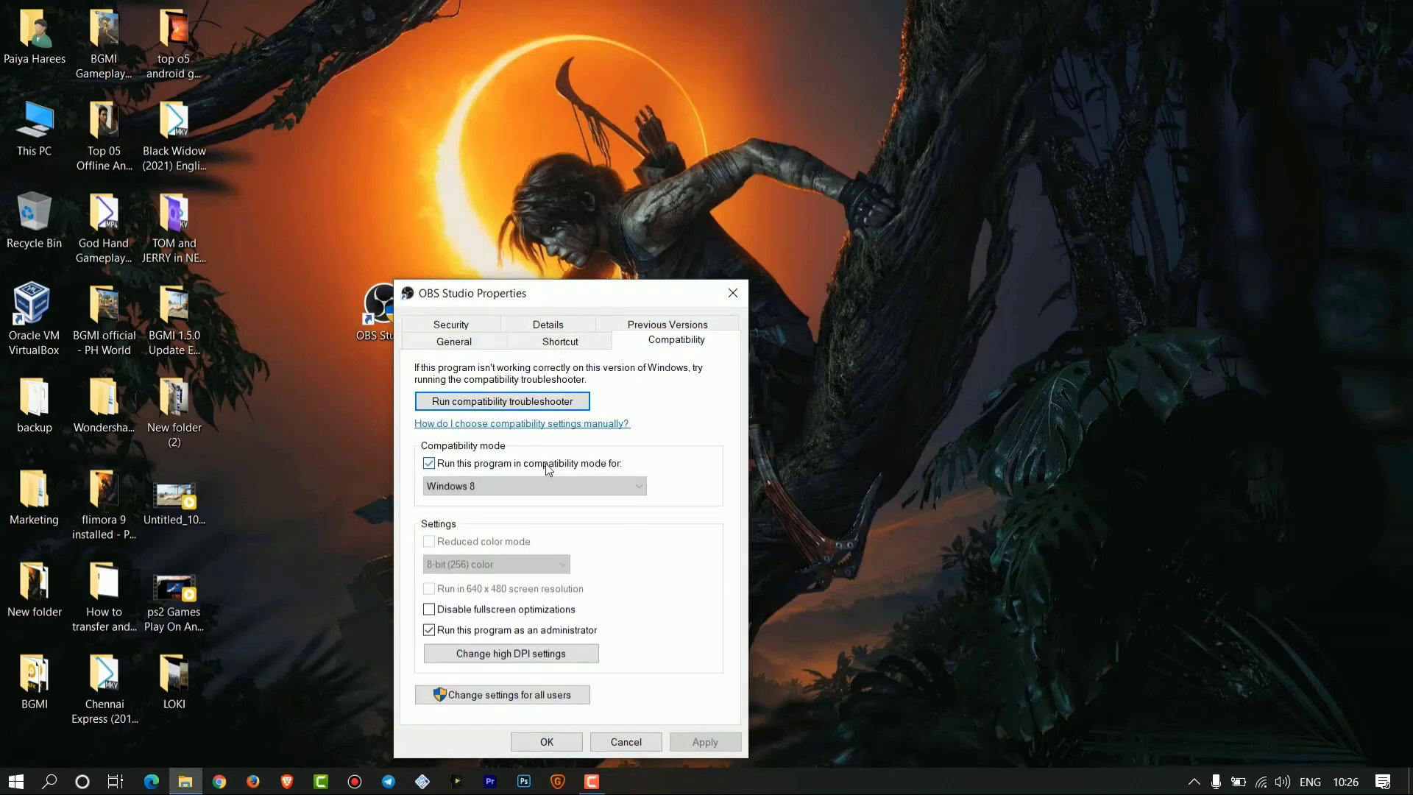
pyautogui.click(515, 484)
pyautogui.click(518, 520)
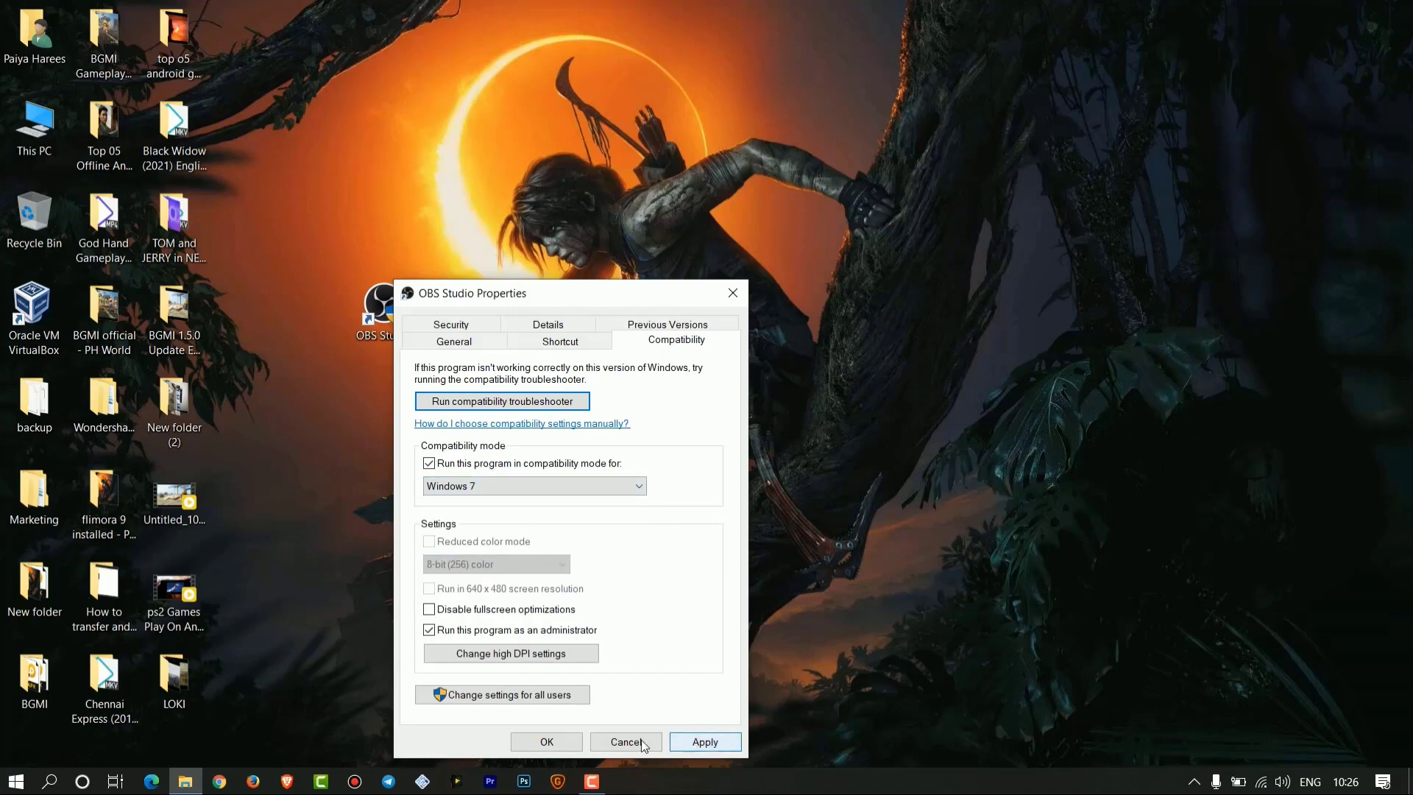
pyautogui.click(546, 463)
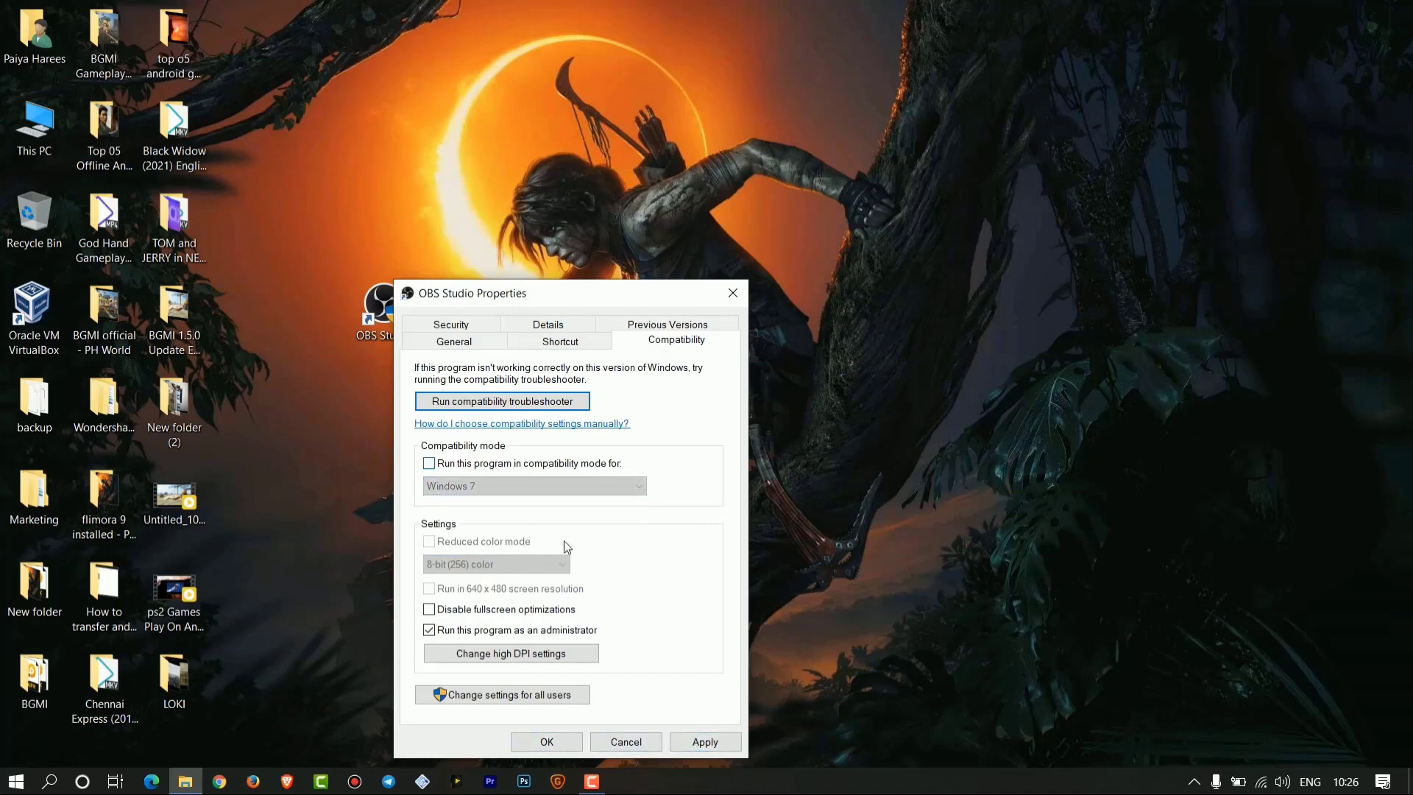
pyautogui.click(733, 293)
# Step: Refresh the desktop and launch OBS Studio from its shortcut in a maximized window
pyautogui.rightClick(586, 178)
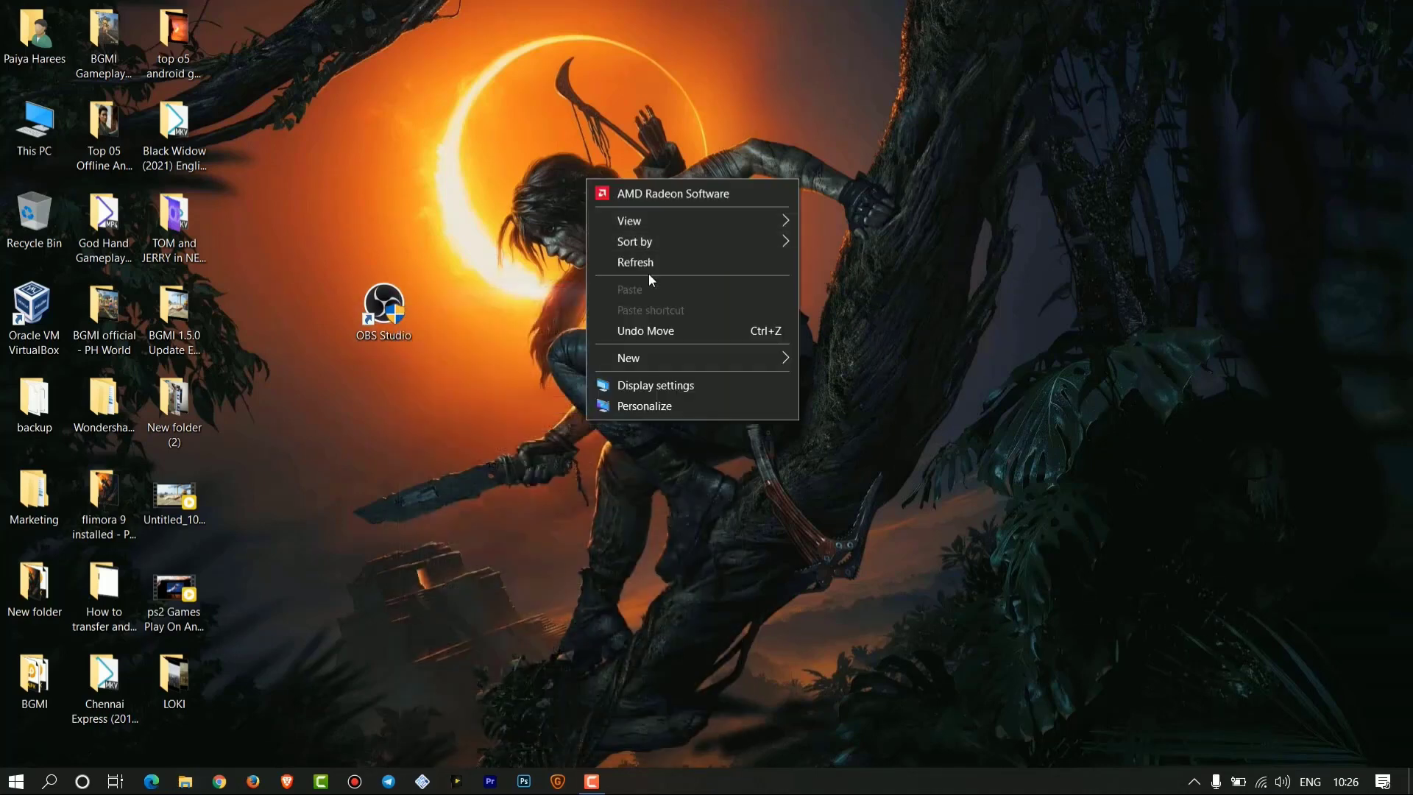
pyautogui.click(647, 263)
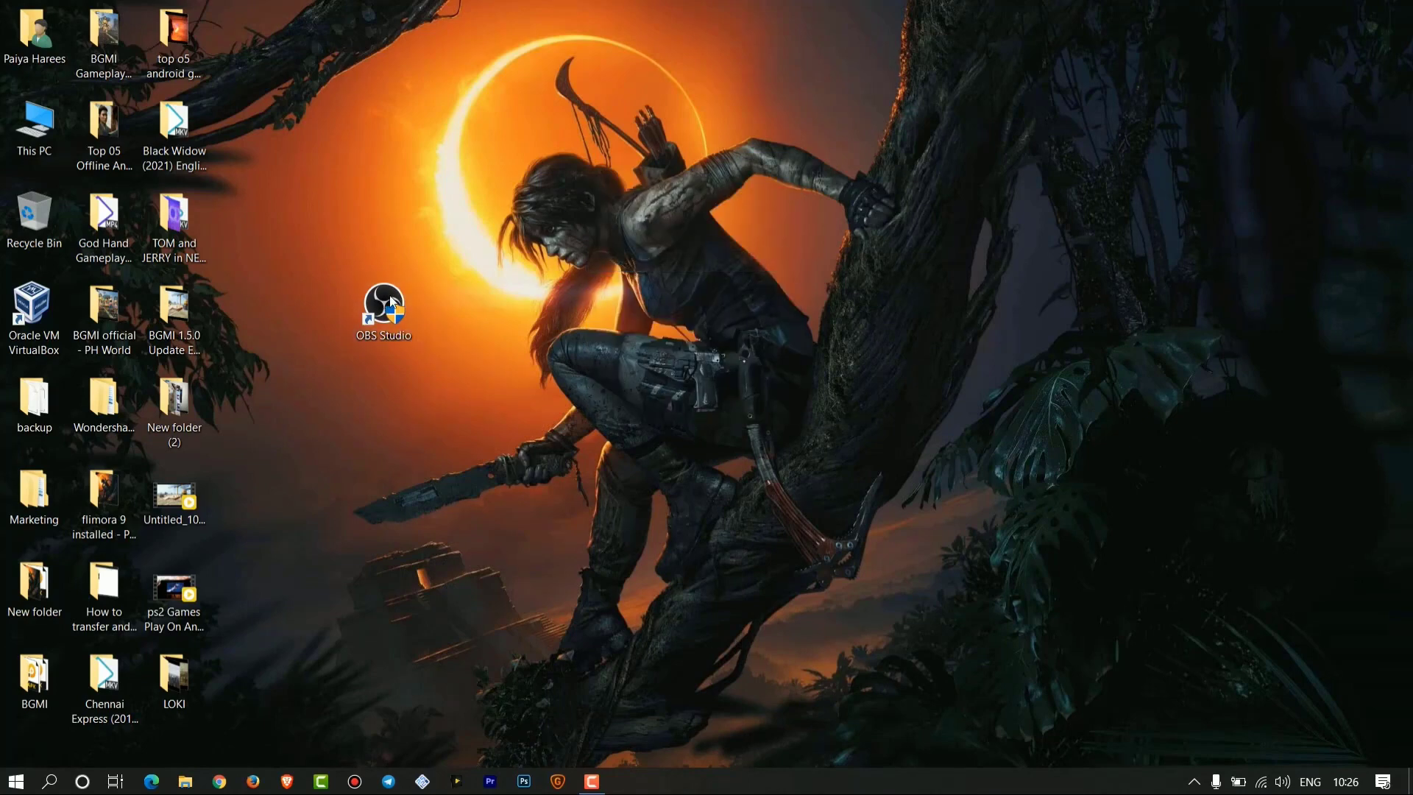
pyautogui.doubleClick(391, 300)
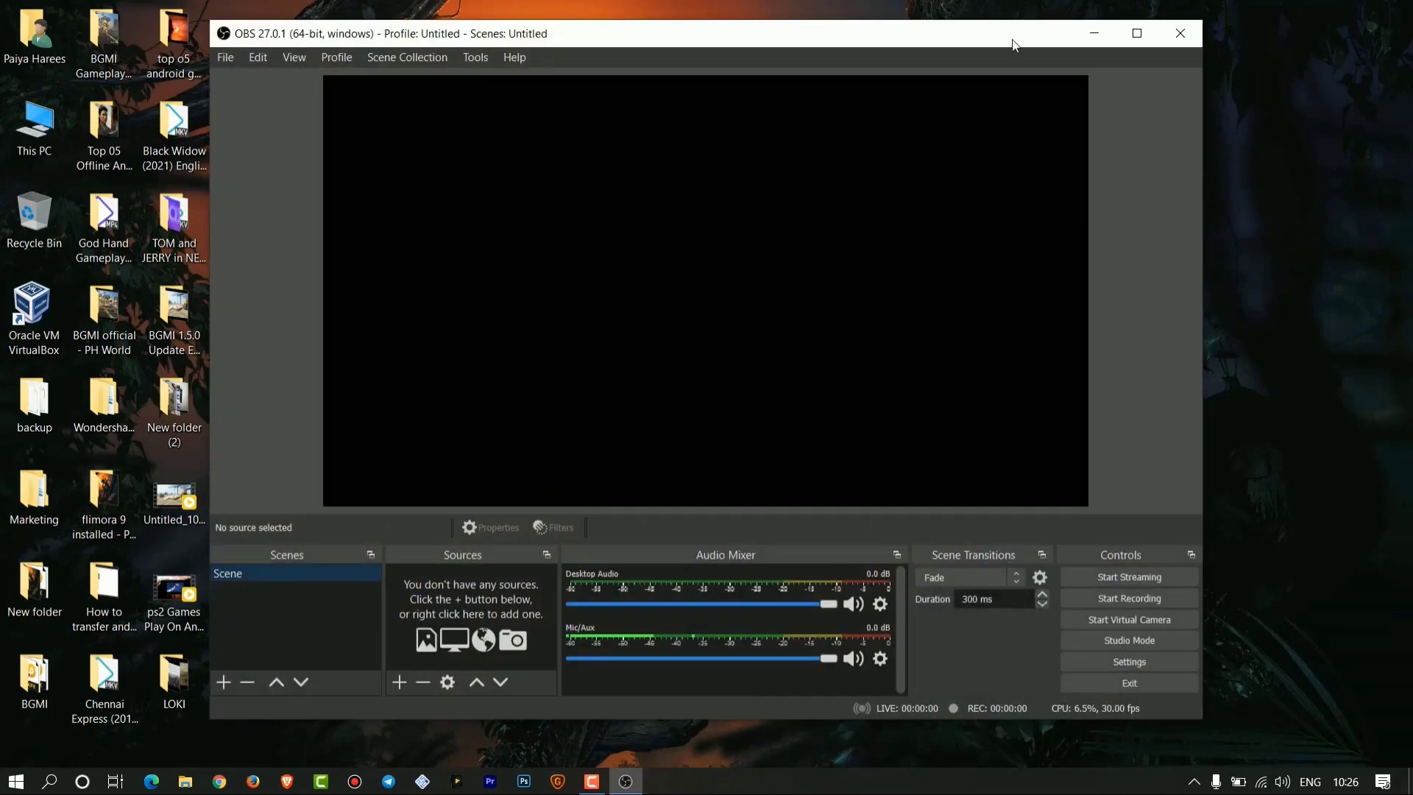
pyautogui.click(1137, 33)
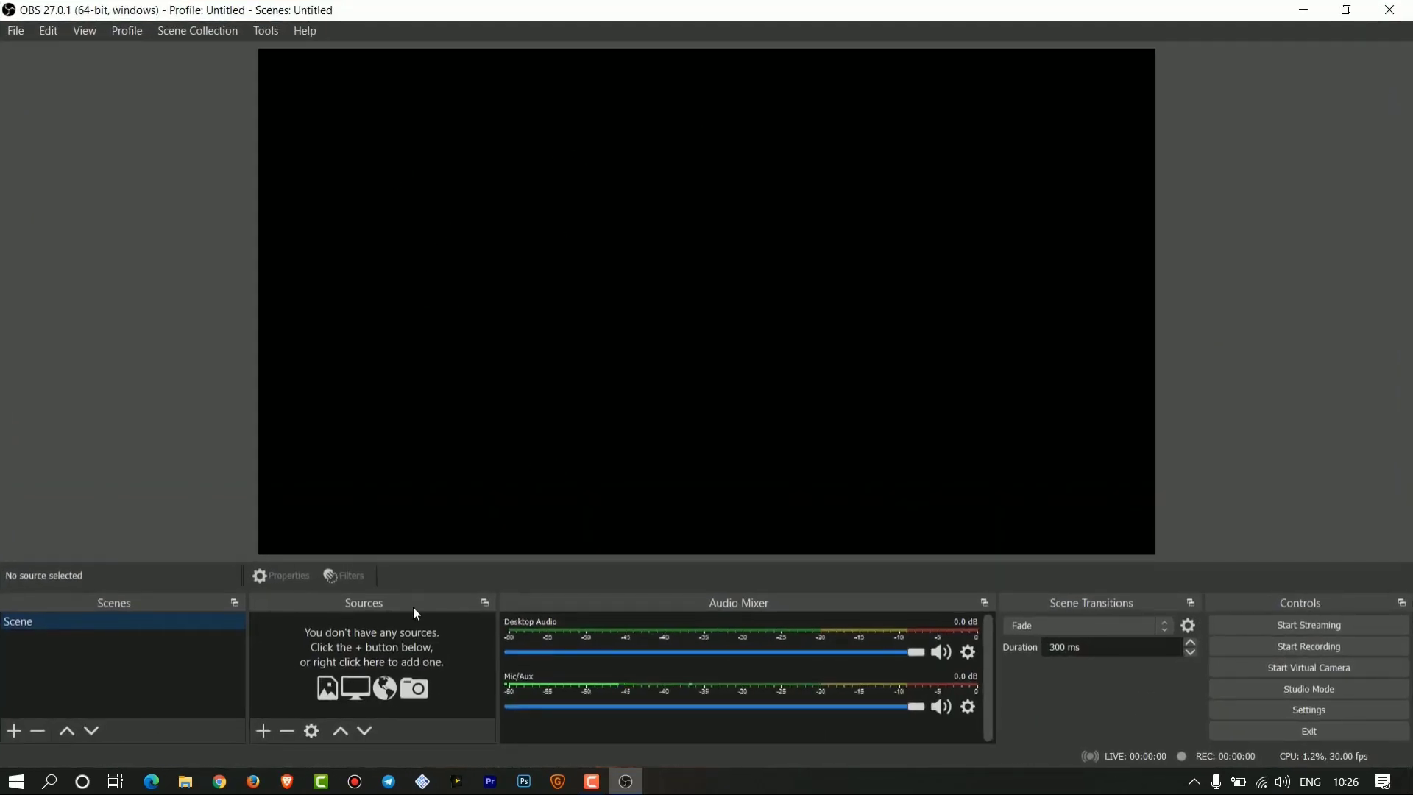
# Step: Add a new Display Capture source for the primary monitor with its default settings and lock it in the source list
pyautogui.click(264, 729)
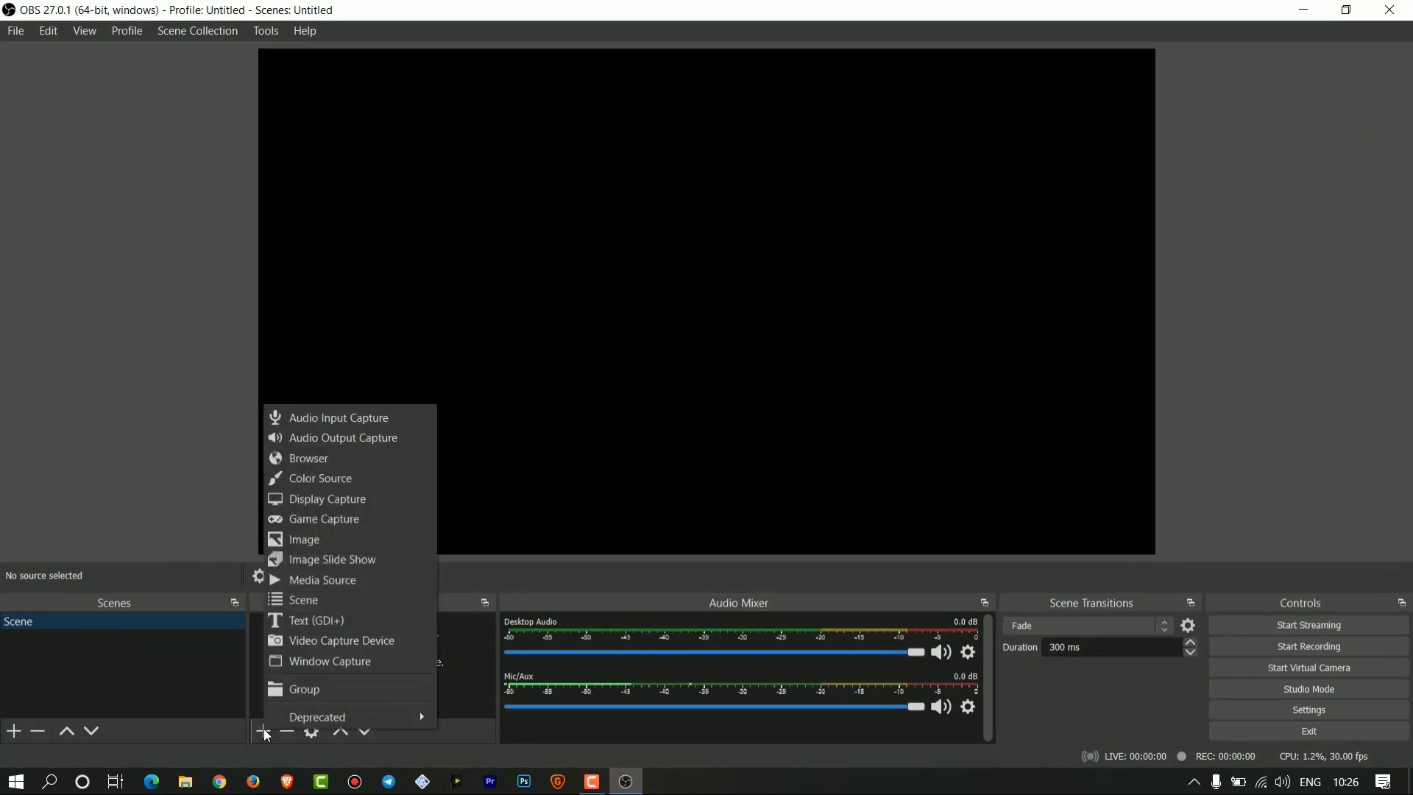
pyautogui.click(343, 499)
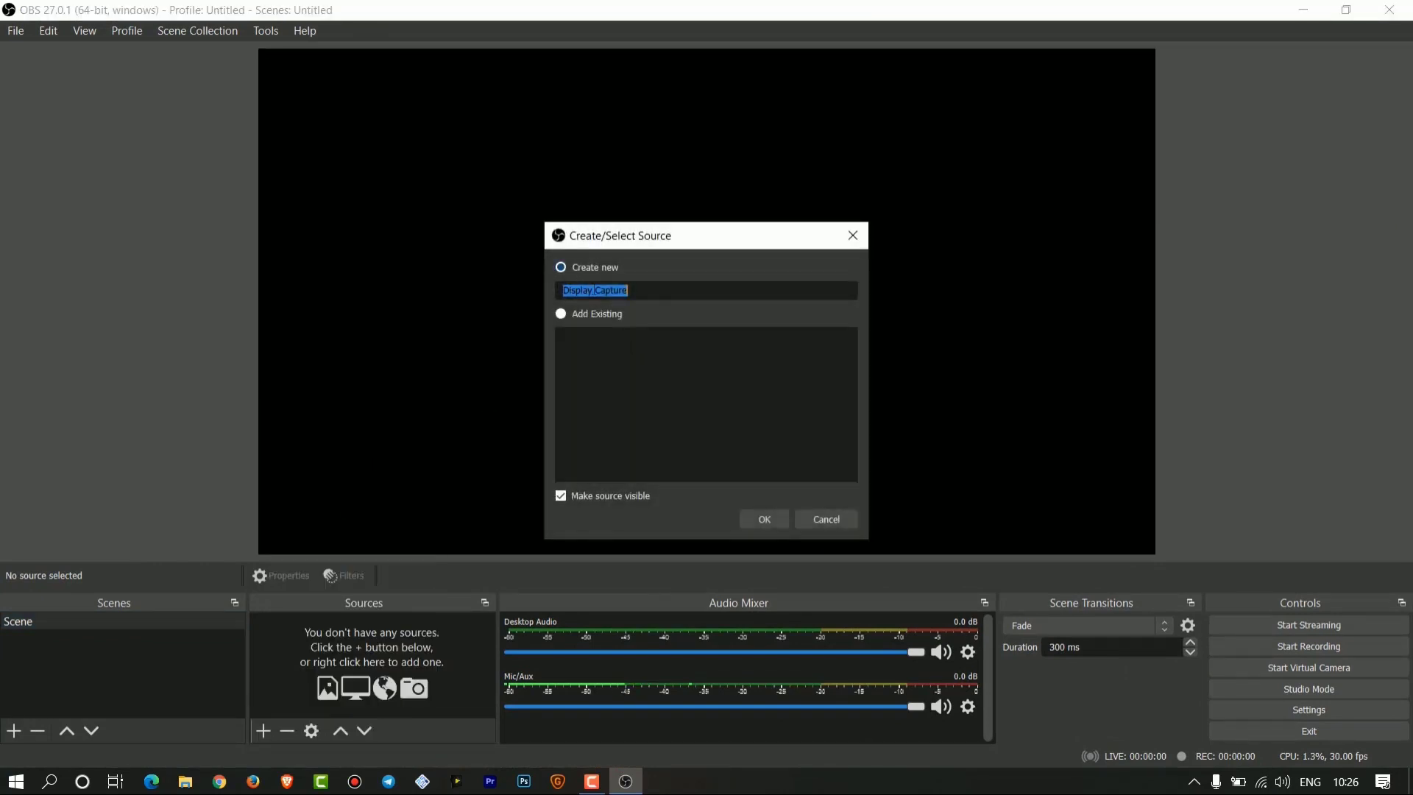
pyautogui.click(765, 519)
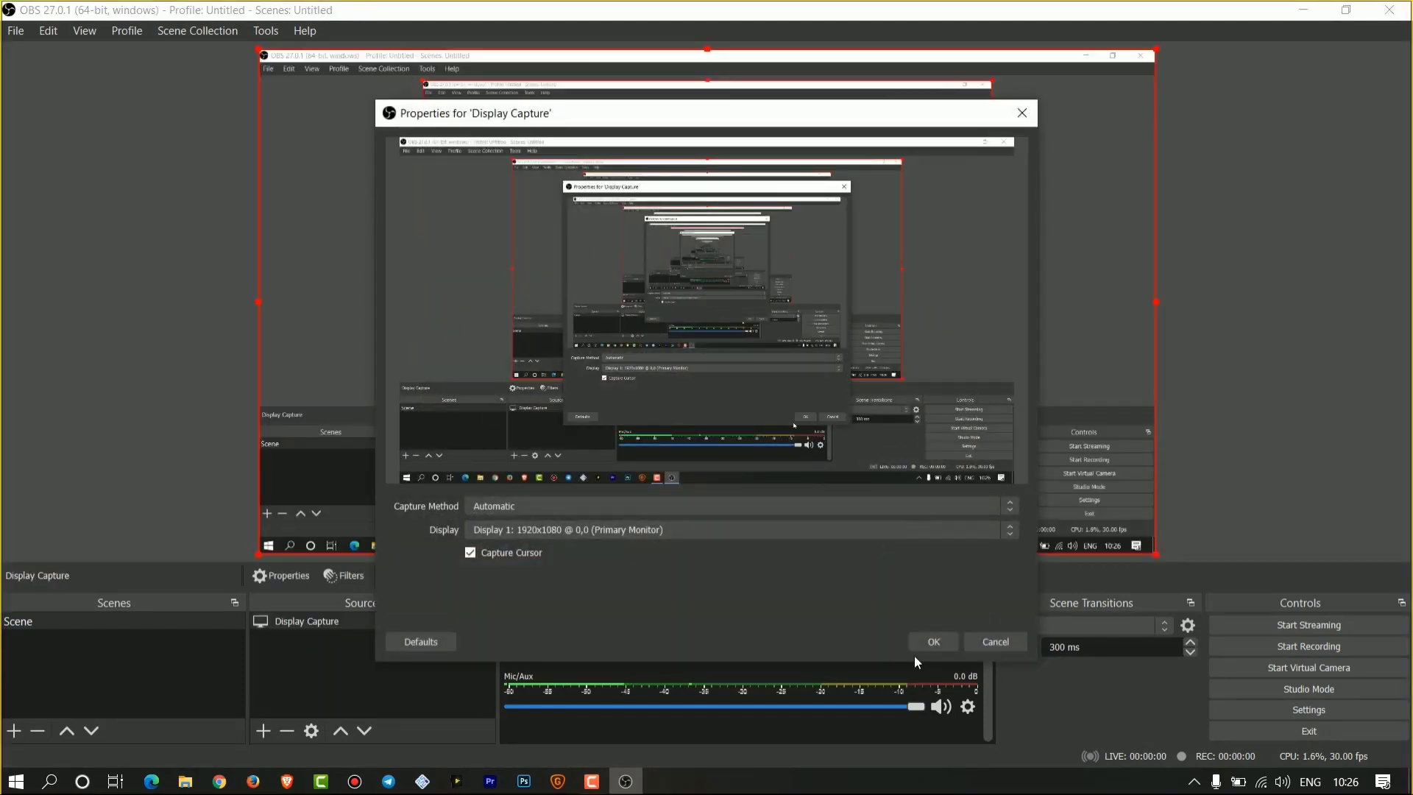
pyautogui.click(932, 645)
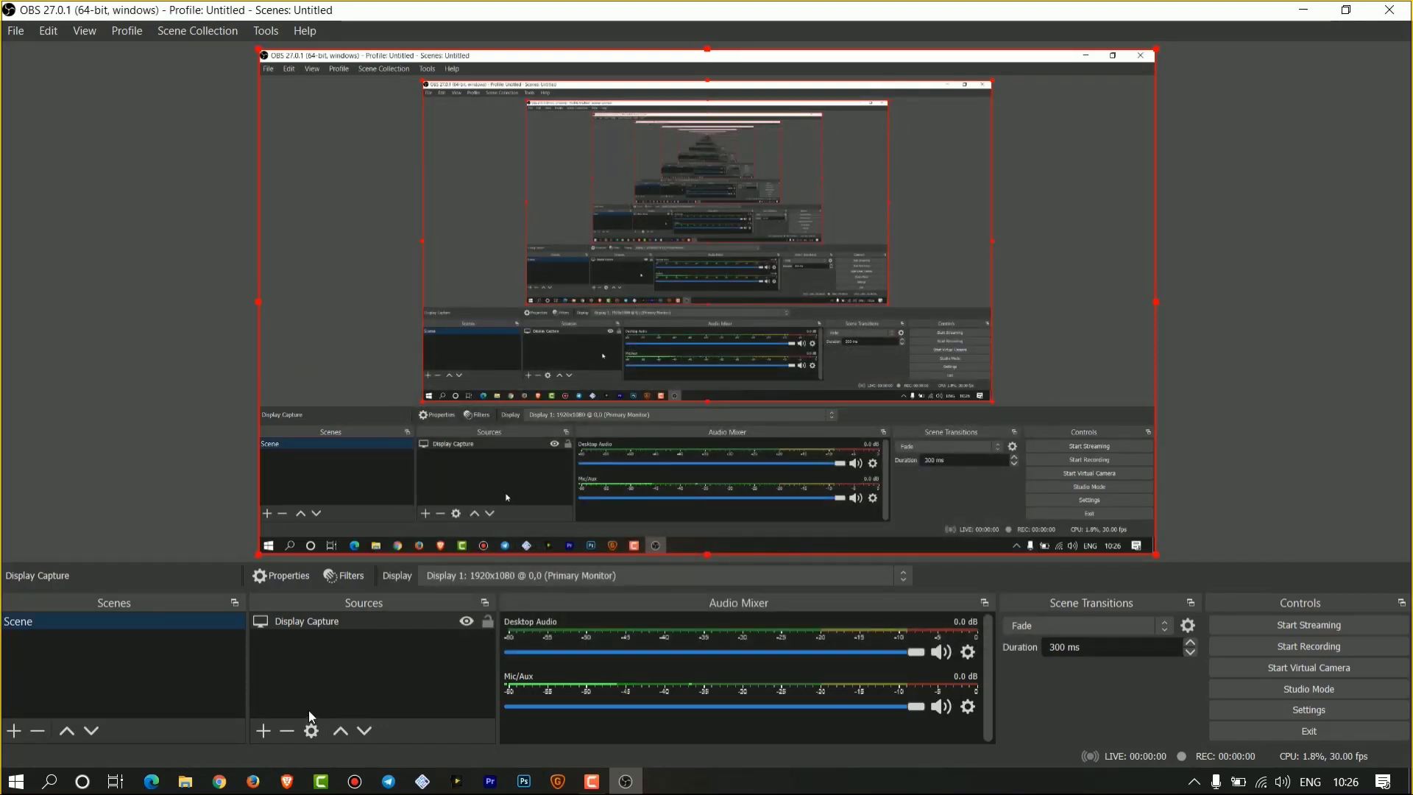
pyautogui.click(486, 624)
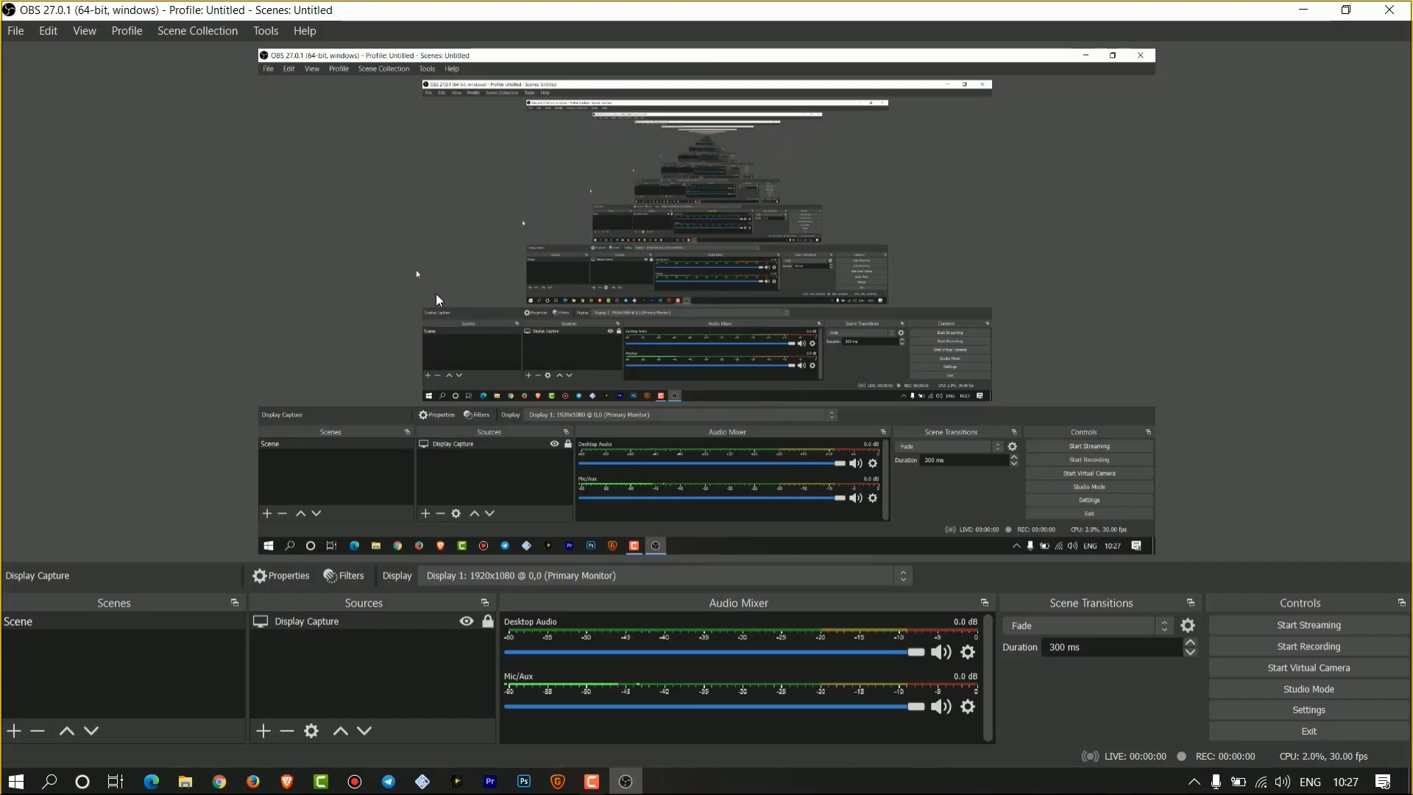
# Step: Create a new Audio Input Capture source named "Game Audio" in the scene
pyautogui.click(254, 728)
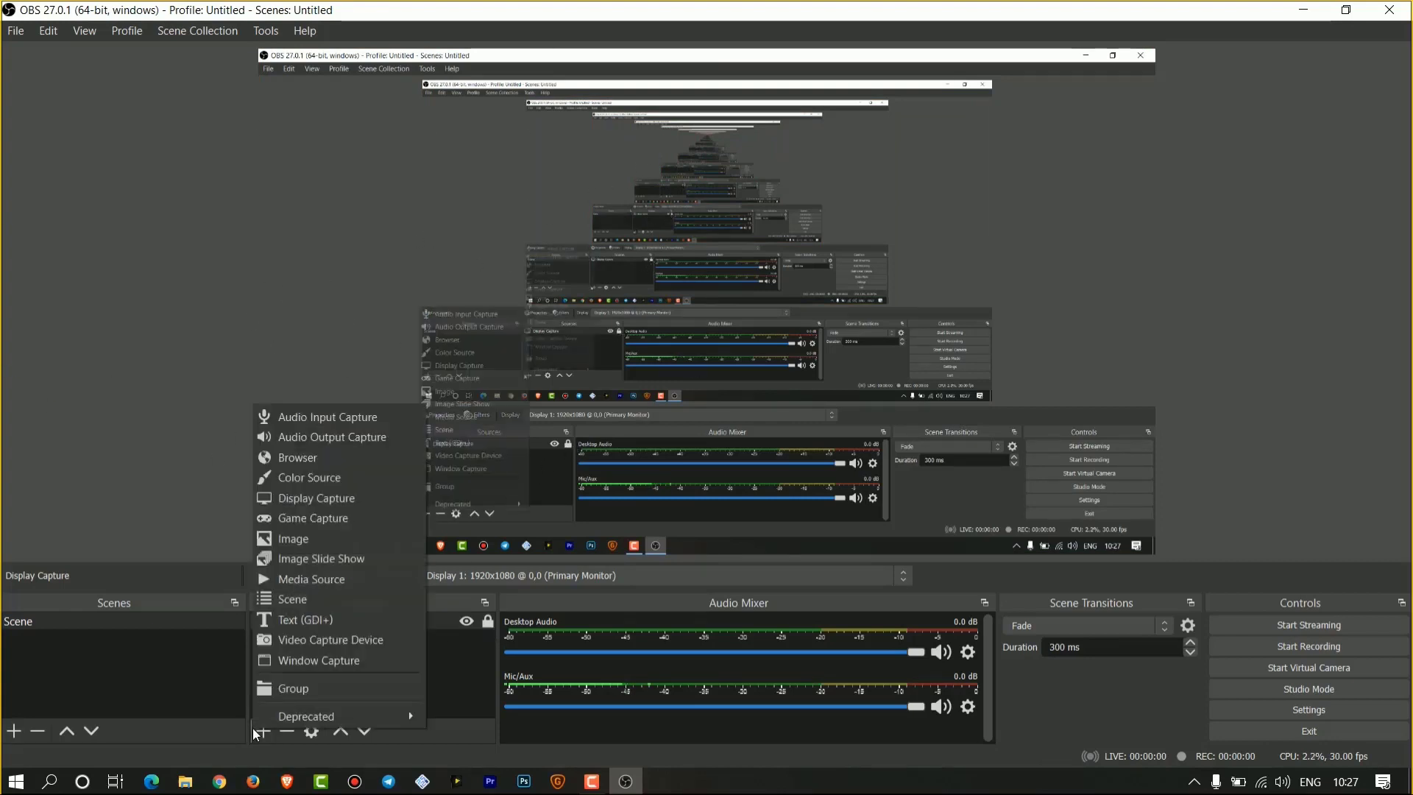
pyautogui.click(322, 418)
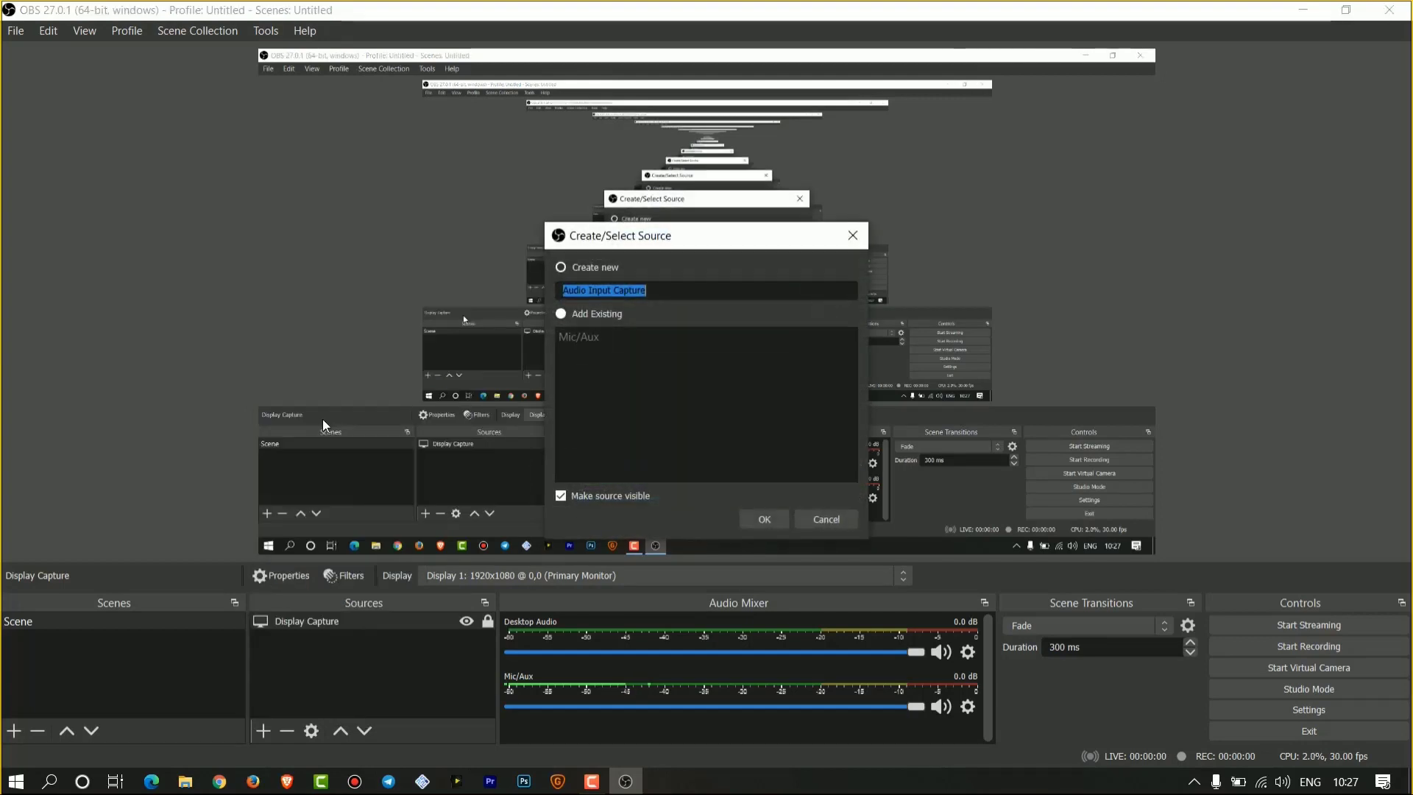
pyautogui.press('BackSpace')
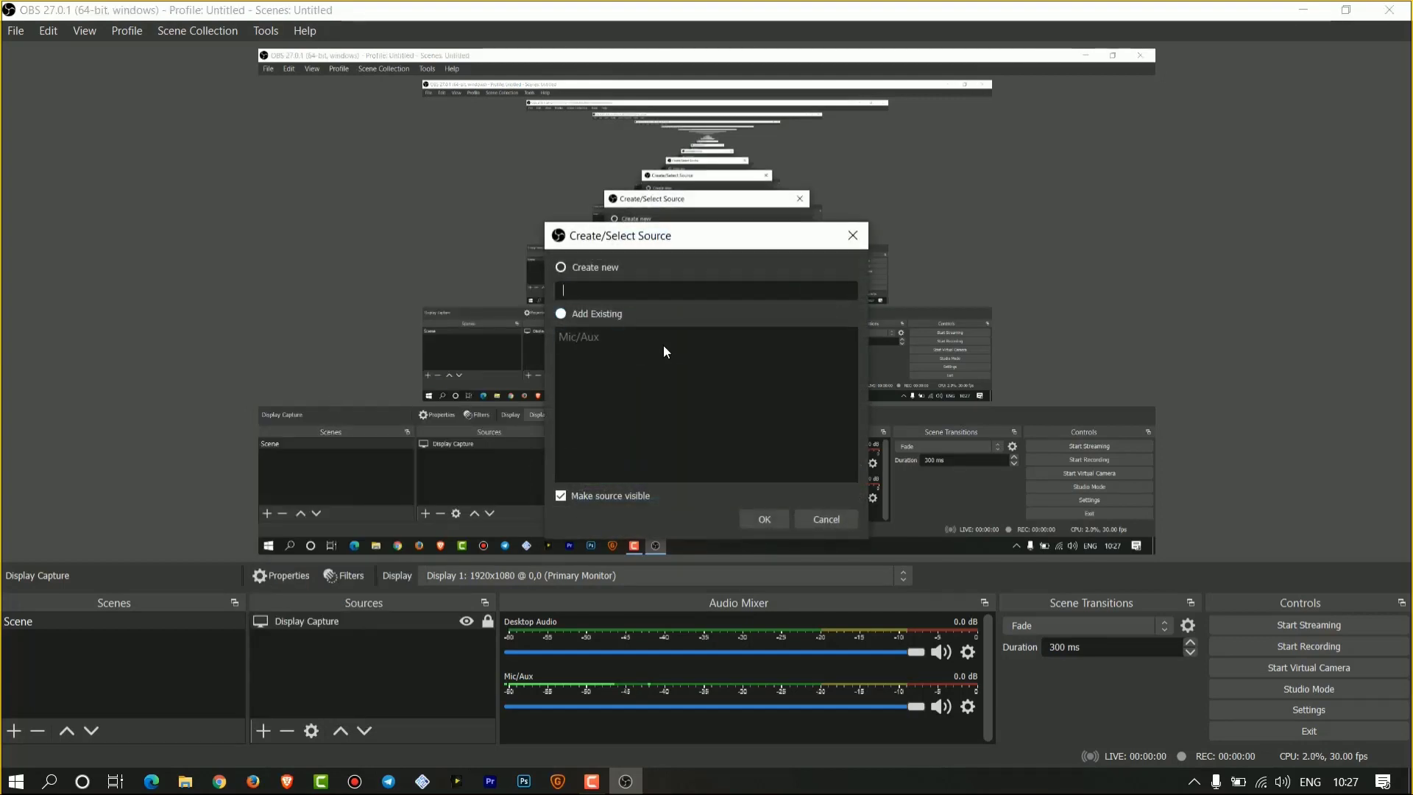
pyautogui.write('Ga')
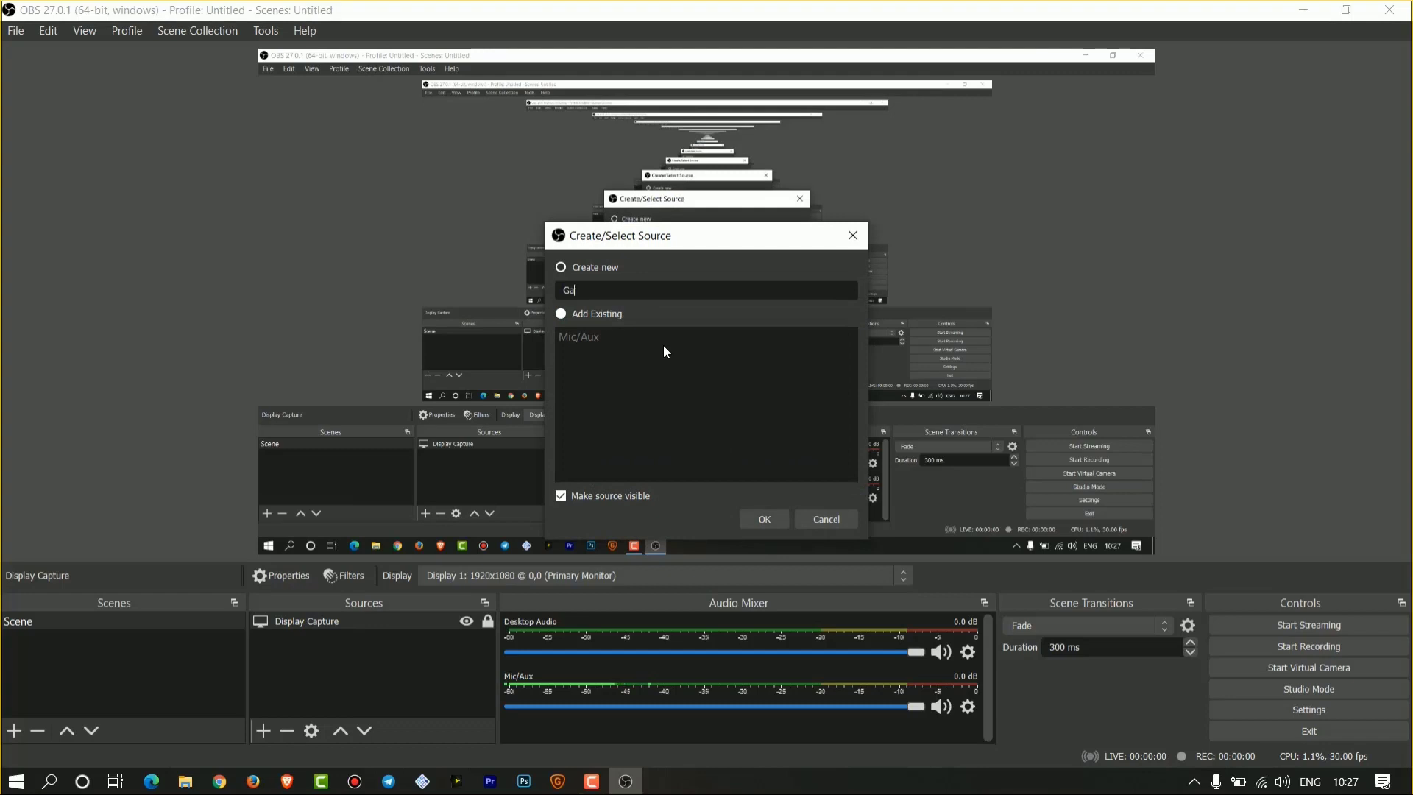
pyautogui.write('me Audio')
pyautogui.click(766, 519)
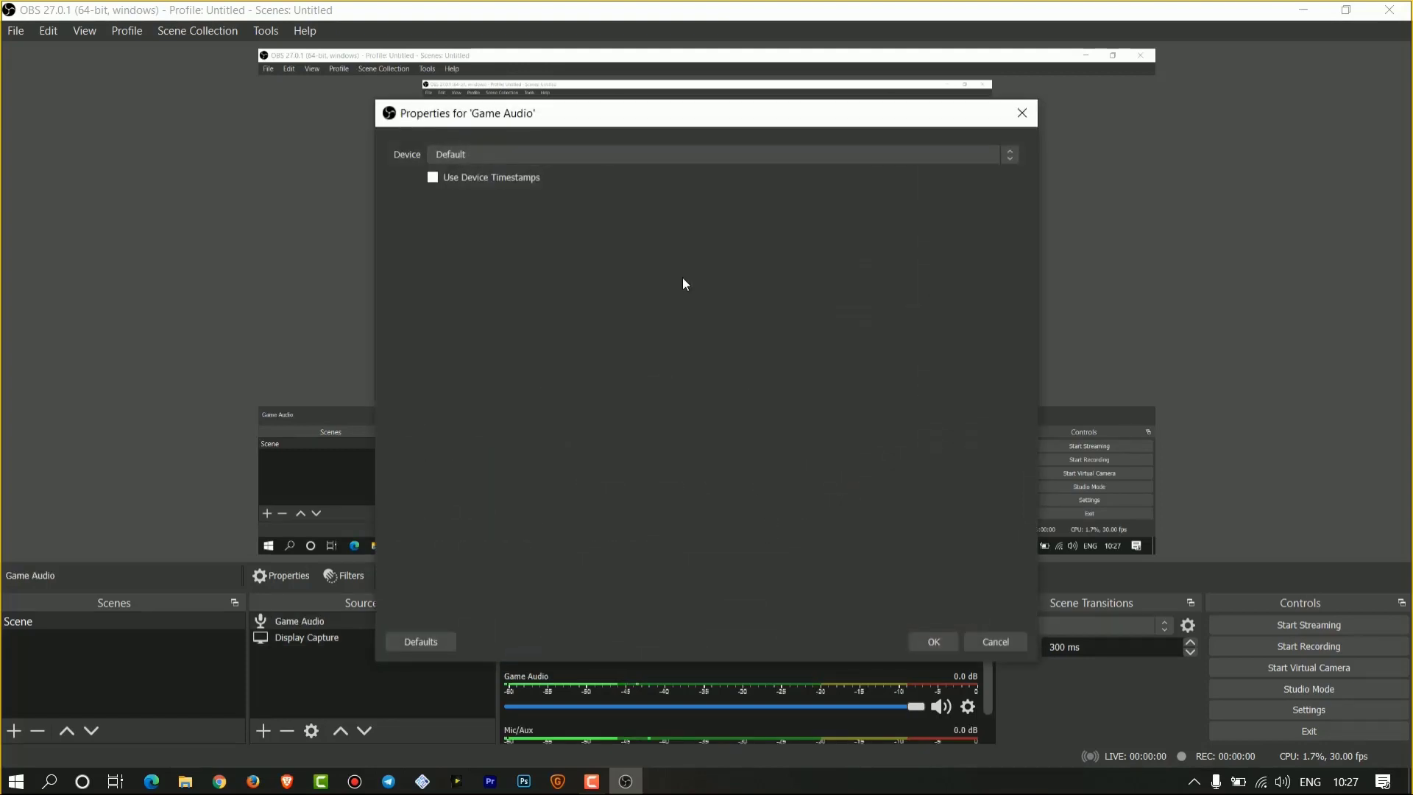
# Step: Set the Game Audio source's device to Microphone (USB PnP Sound Device) and check its level in the audio mixer
pyautogui.click(487, 159)
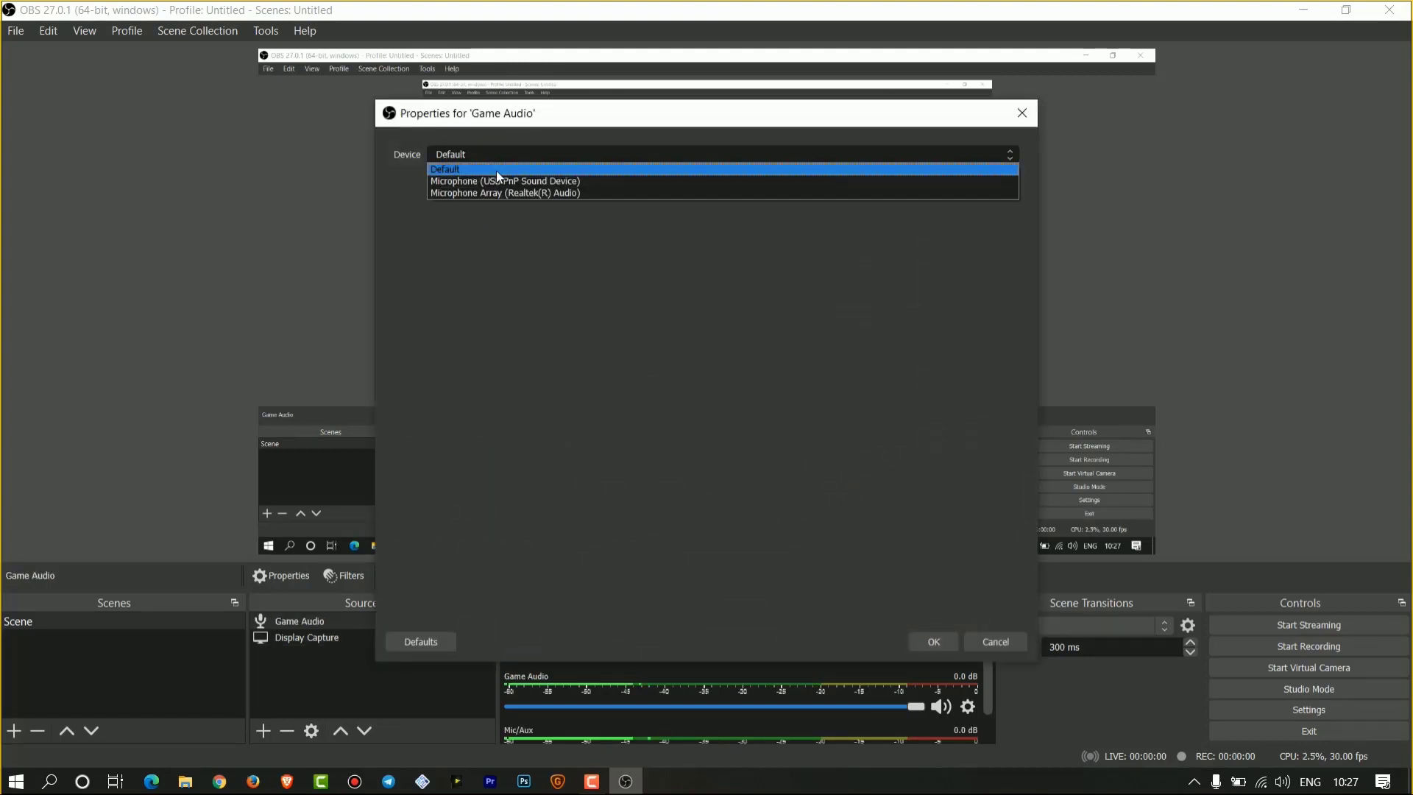
pyautogui.click(544, 182)
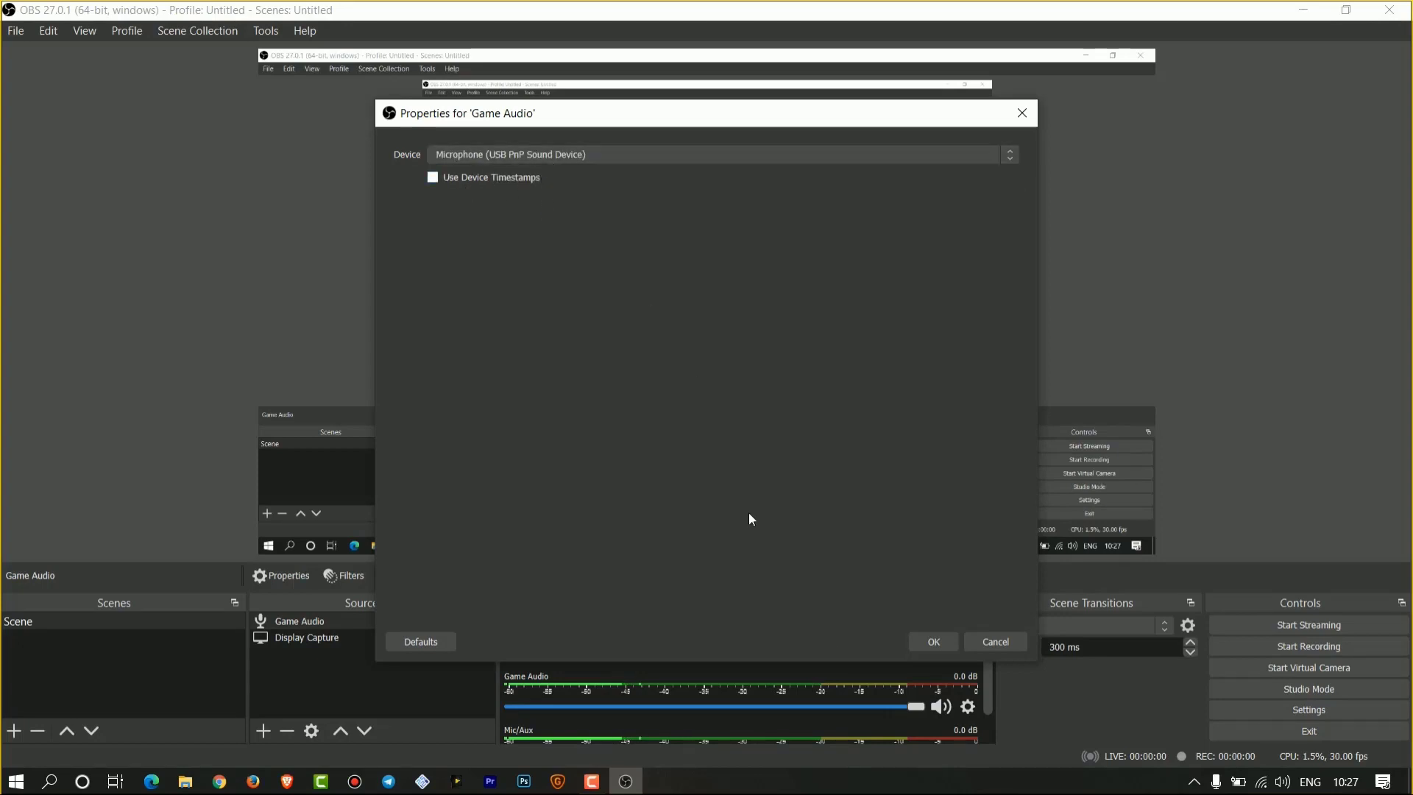
pyautogui.click(929, 642)
pyautogui.scroll(-1, 643, 722)
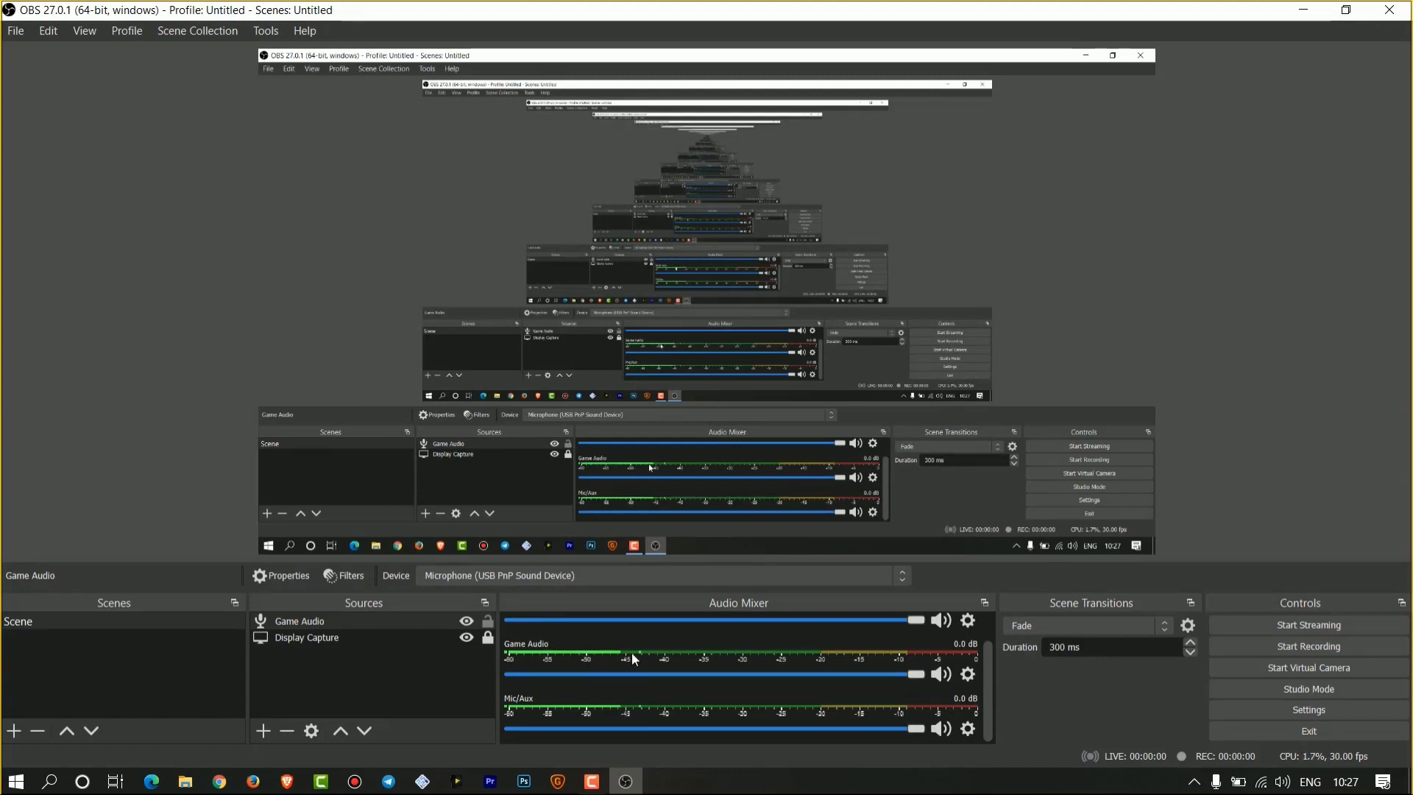
# Step: Start adding another Audio Input Capture source to the scene
pyautogui.click(257, 732)
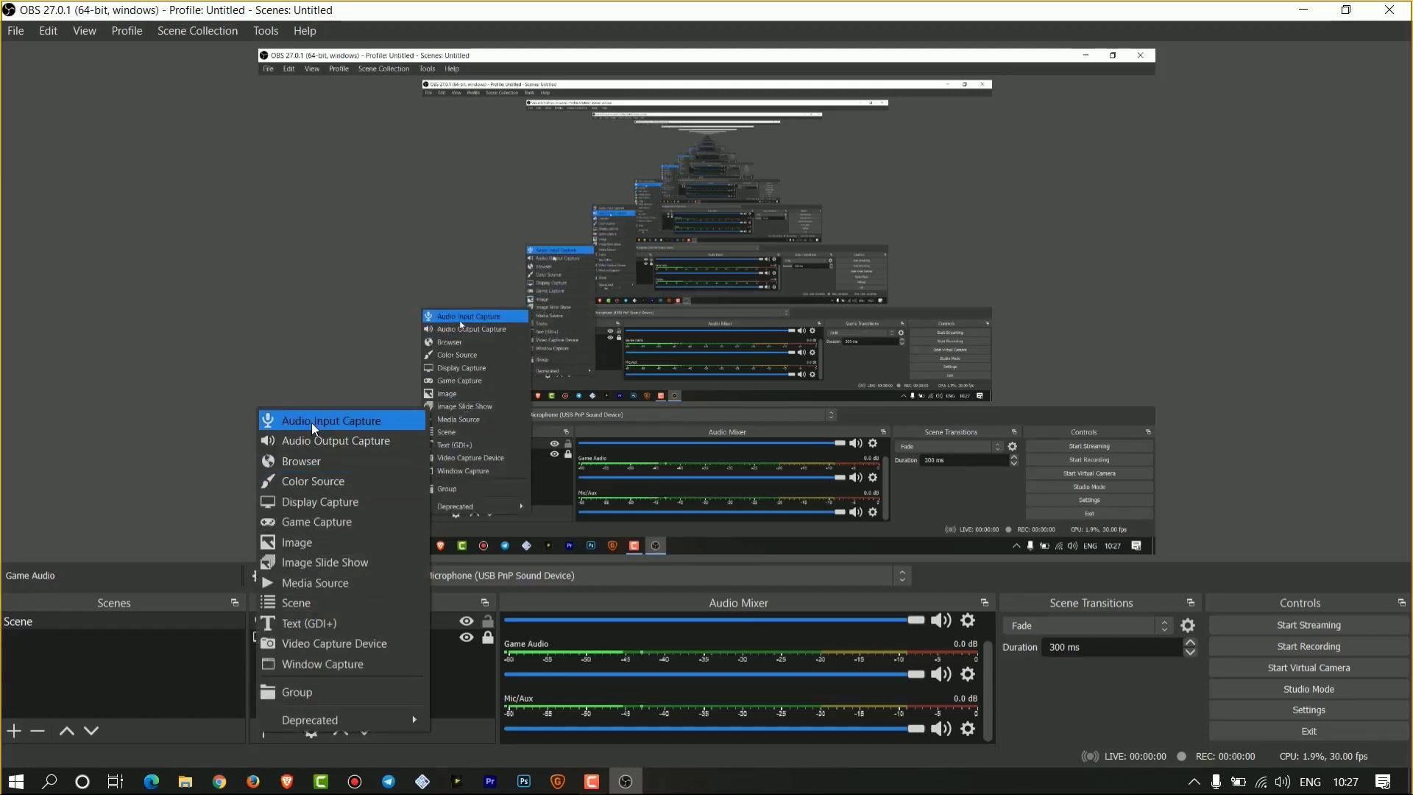